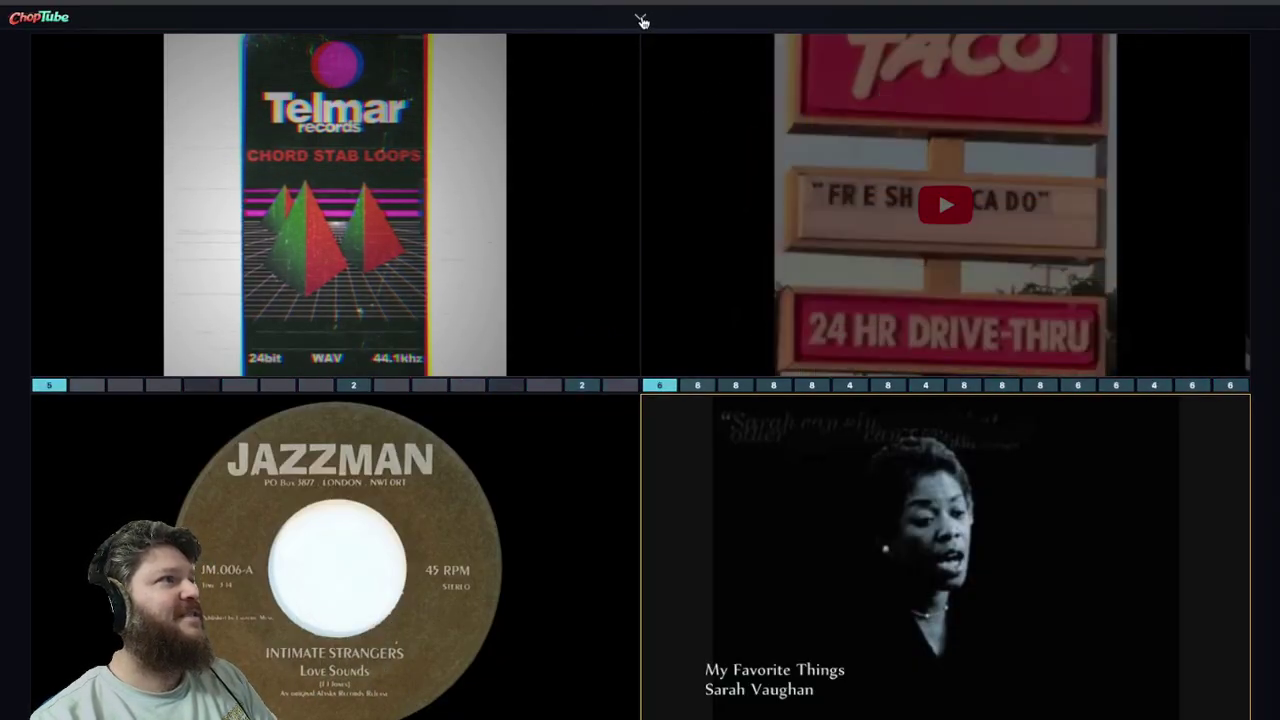
# Reveal the tile controls and switch playback so that only the Drum loops tile plays.
pyautogui.click(641, 19)
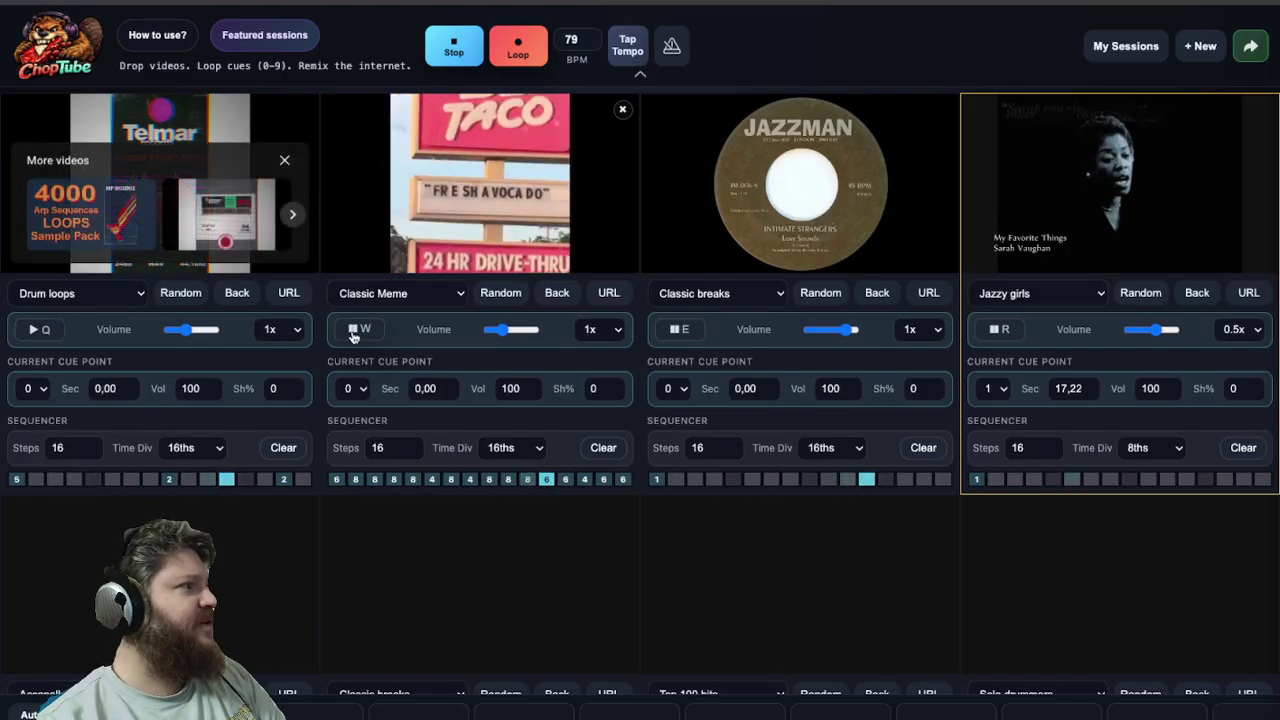
pyautogui.click(1004, 332)
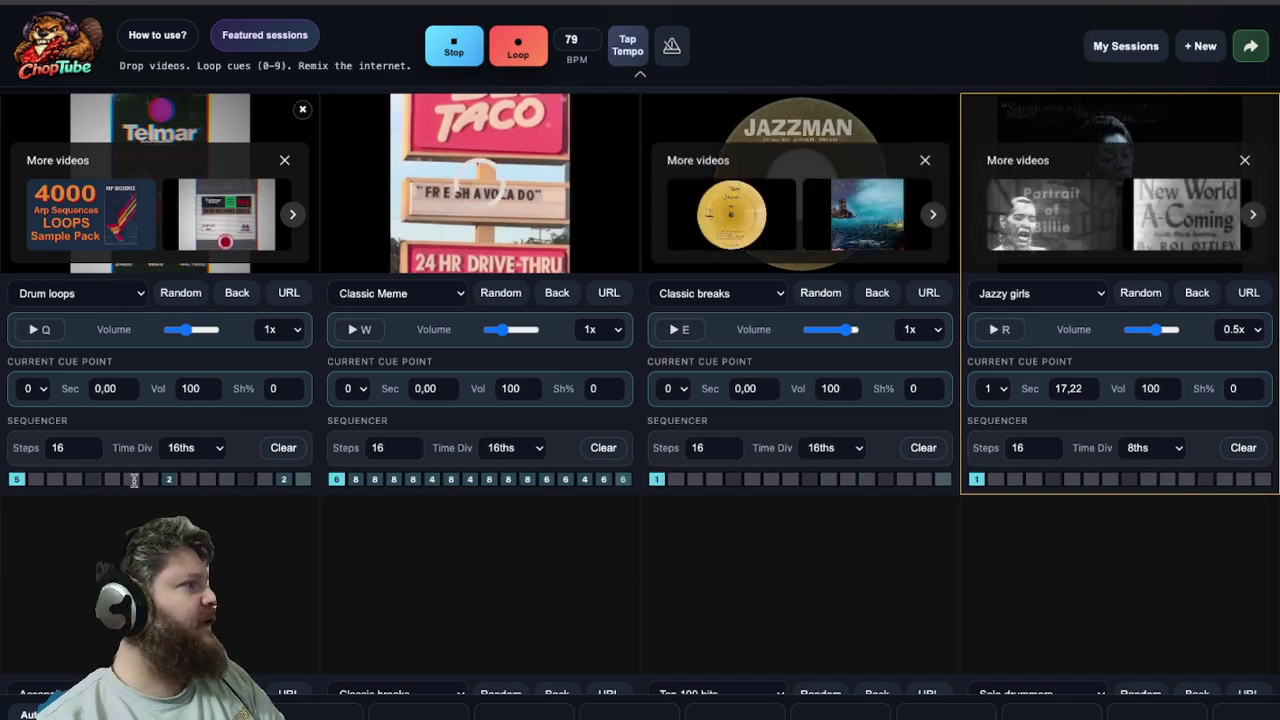
pyautogui.click(113, 329)
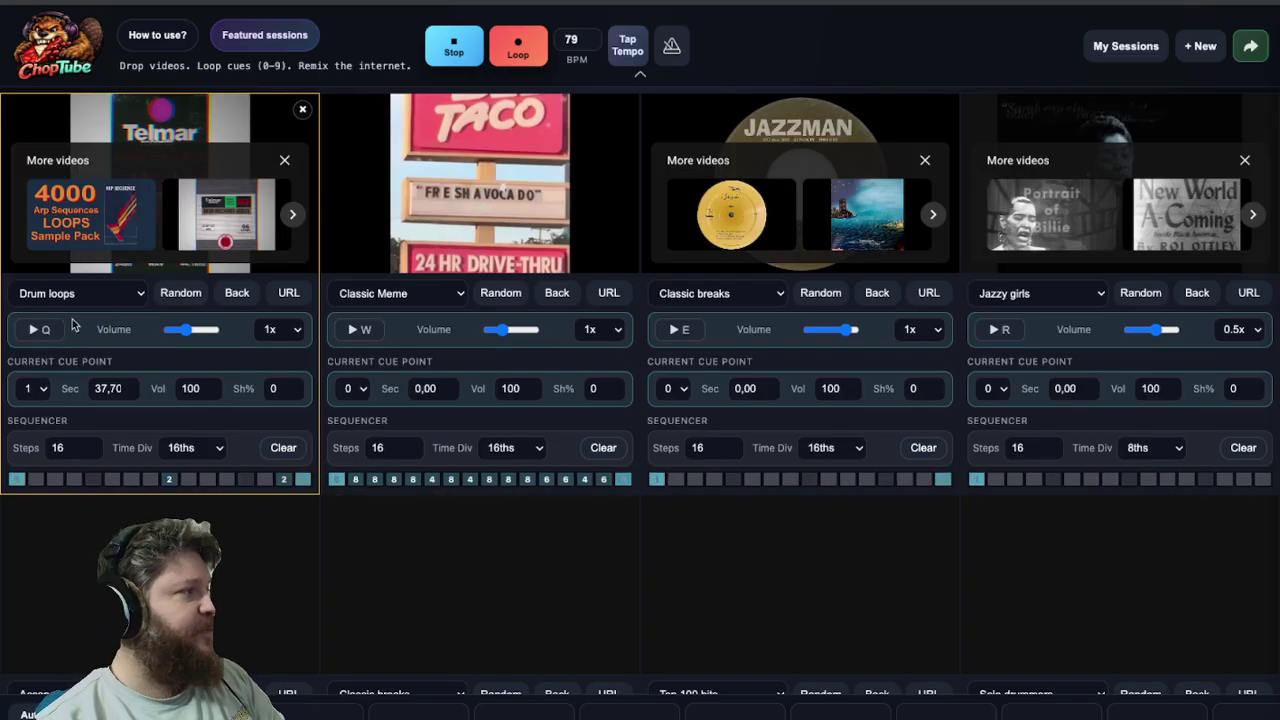
pyautogui.press('q')
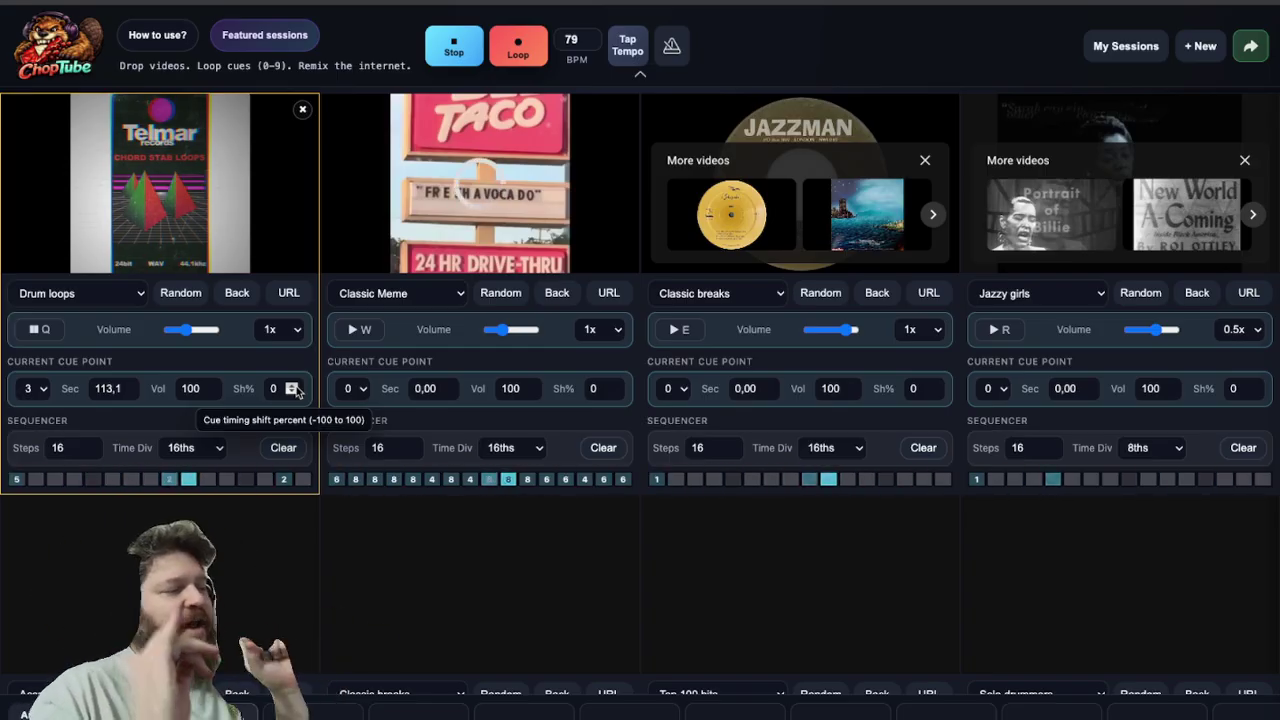
# Start playback of the Classic Meme and Classic breaks tiles alongside the Drum loops tile.
pyautogui.click(358, 331)
pyautogui.press('w')
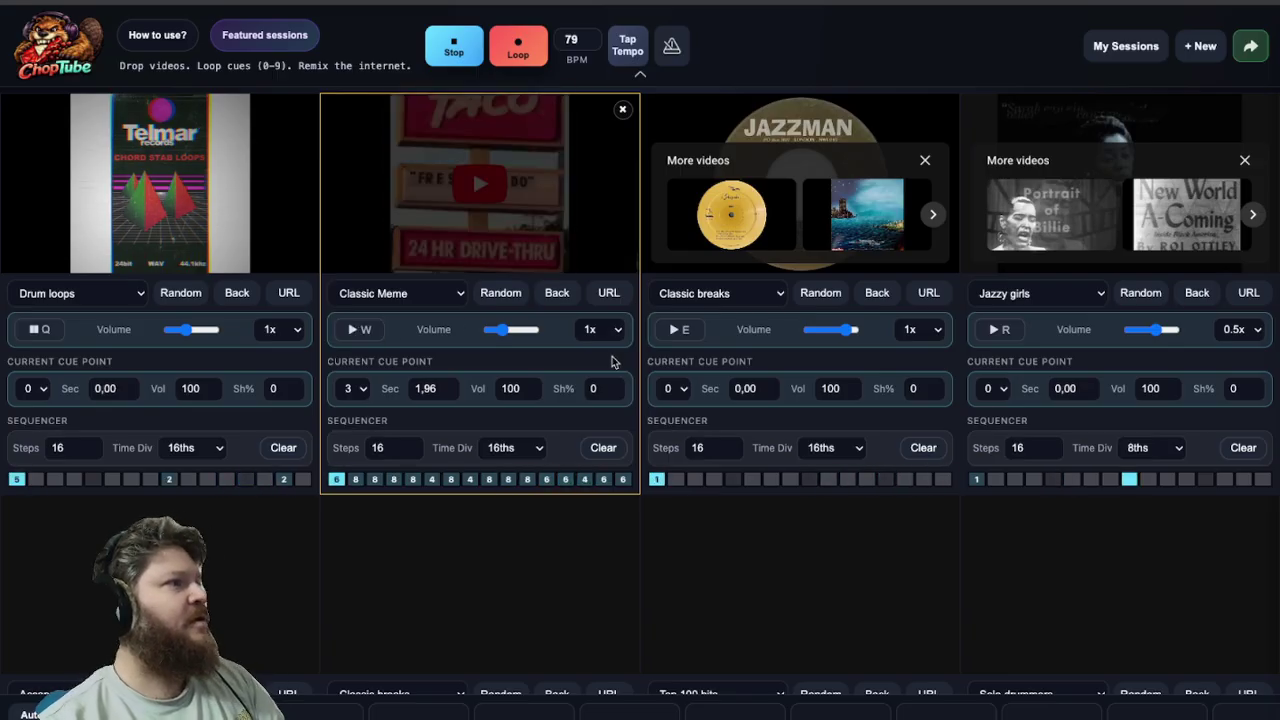
pyautogui.click(680, 330)
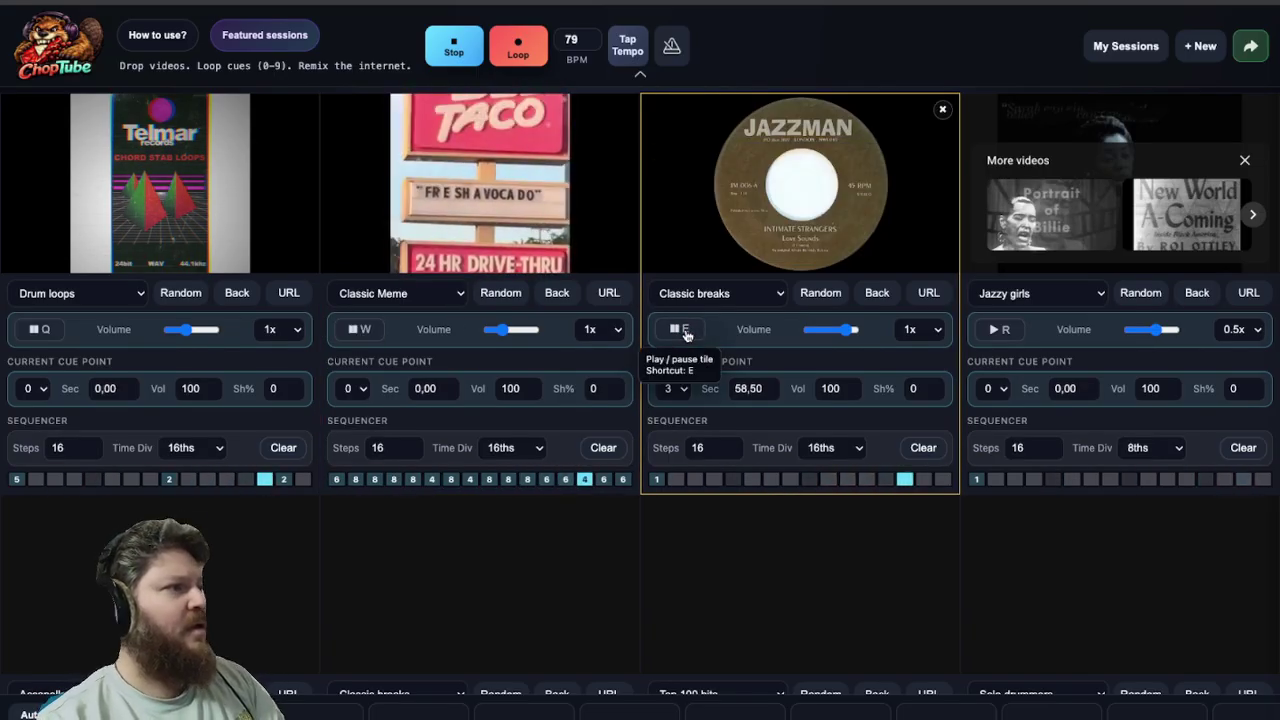
pyautogui.press('space')
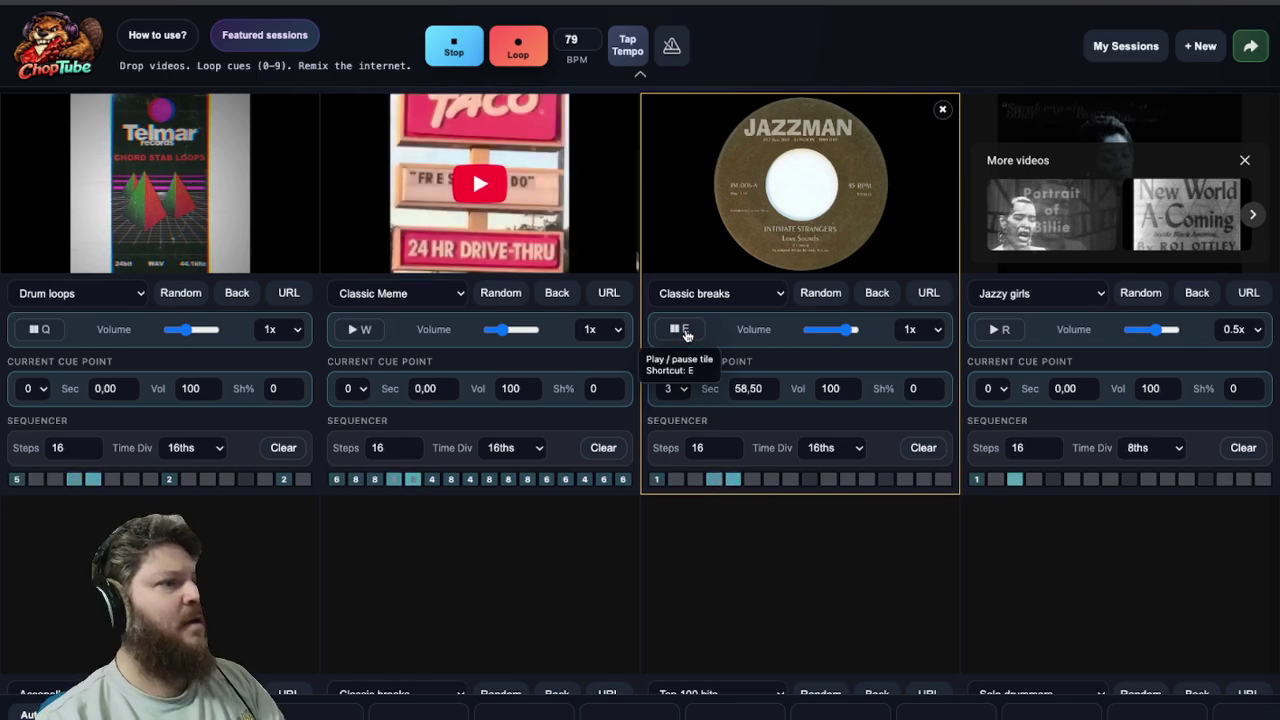
pyautogui.press('w')
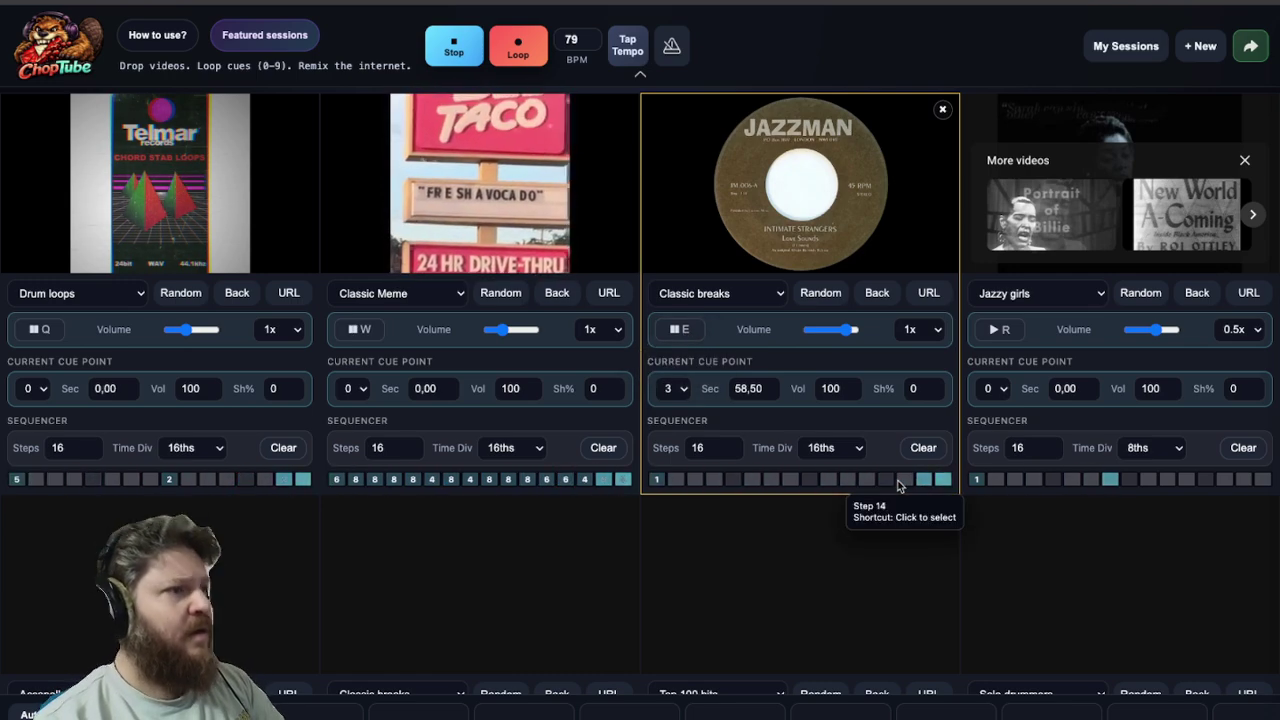
pyautogui.press('w')
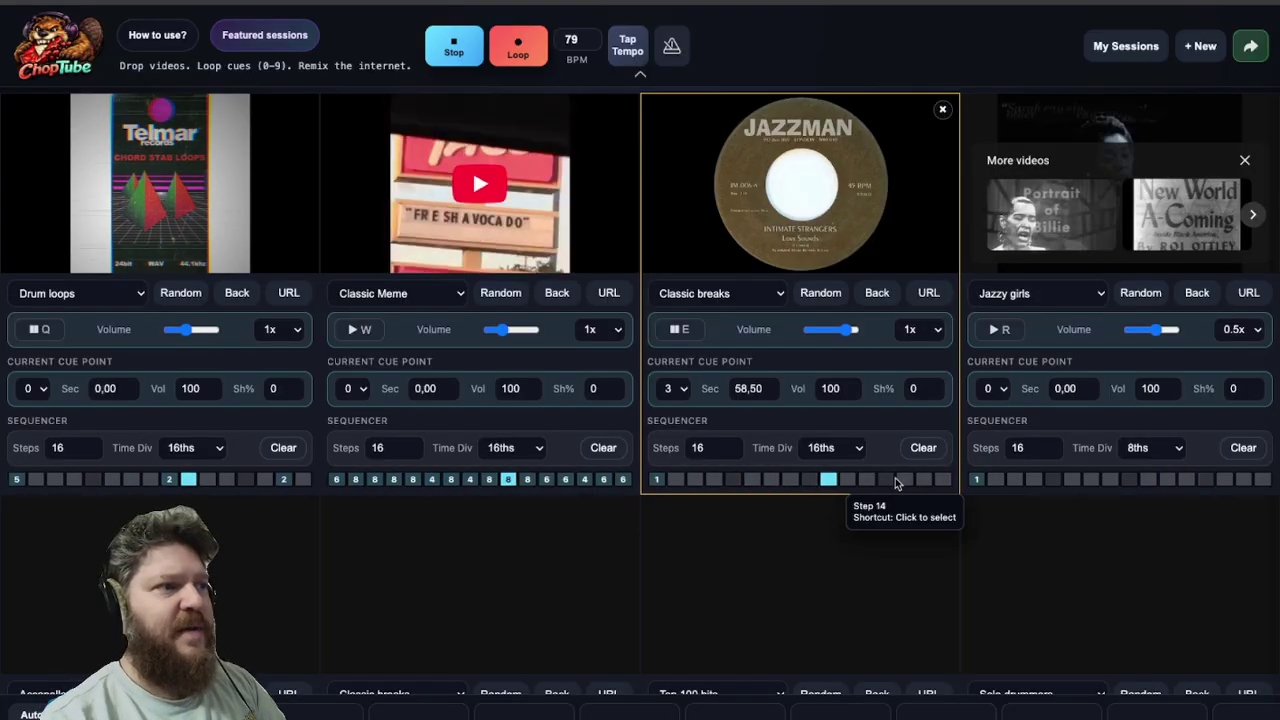
pyautogui.press('w')
pyautogui.press('w')
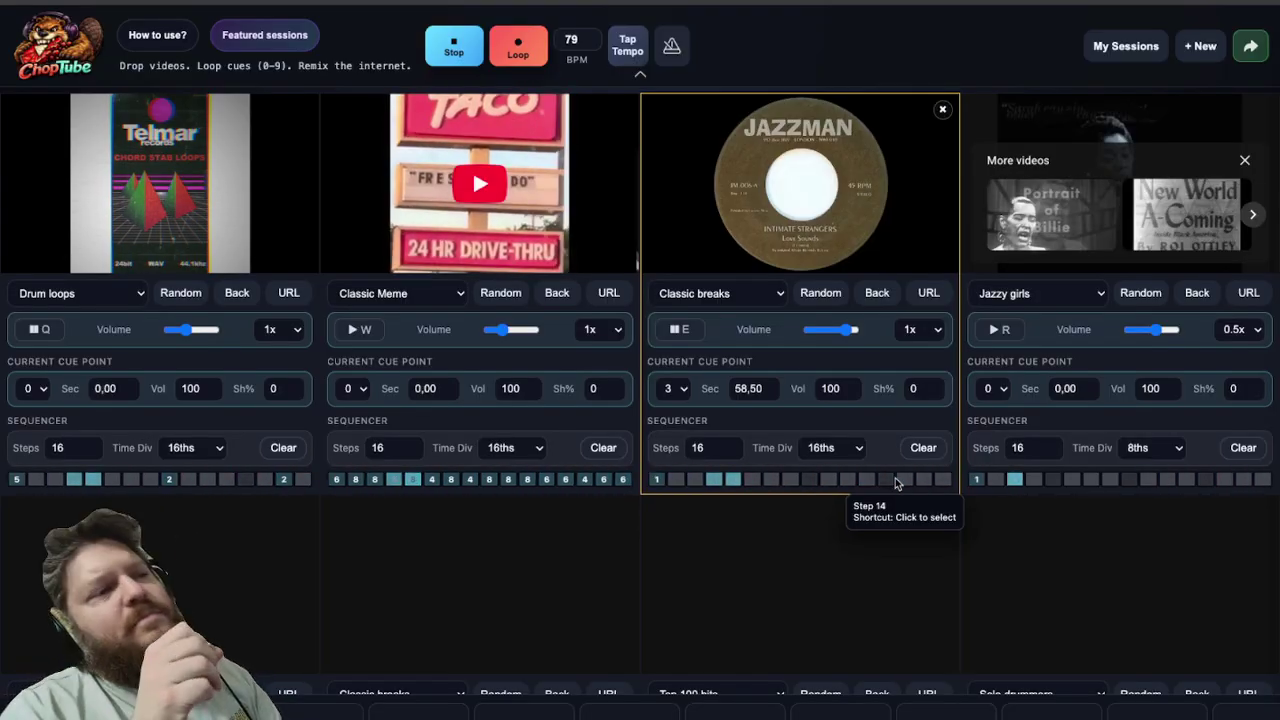
pyautogui.press('w')
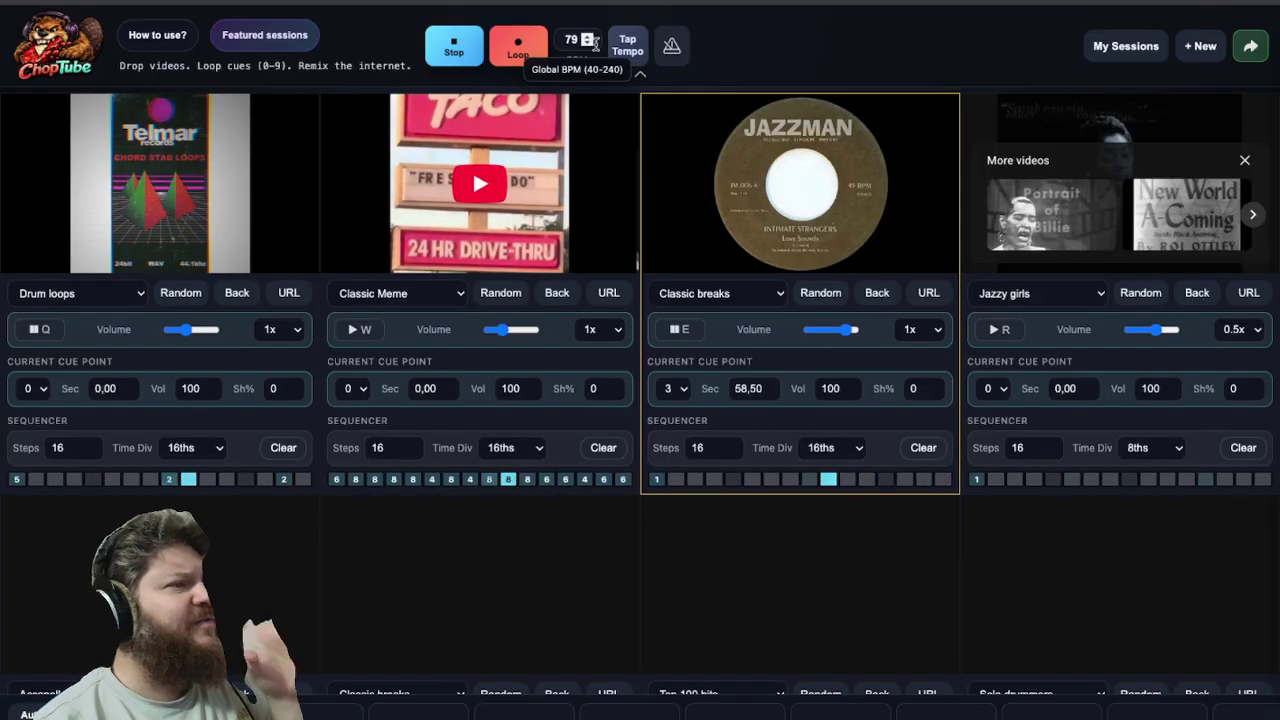
pyautogui.press('w')
pyautogui.press('w')
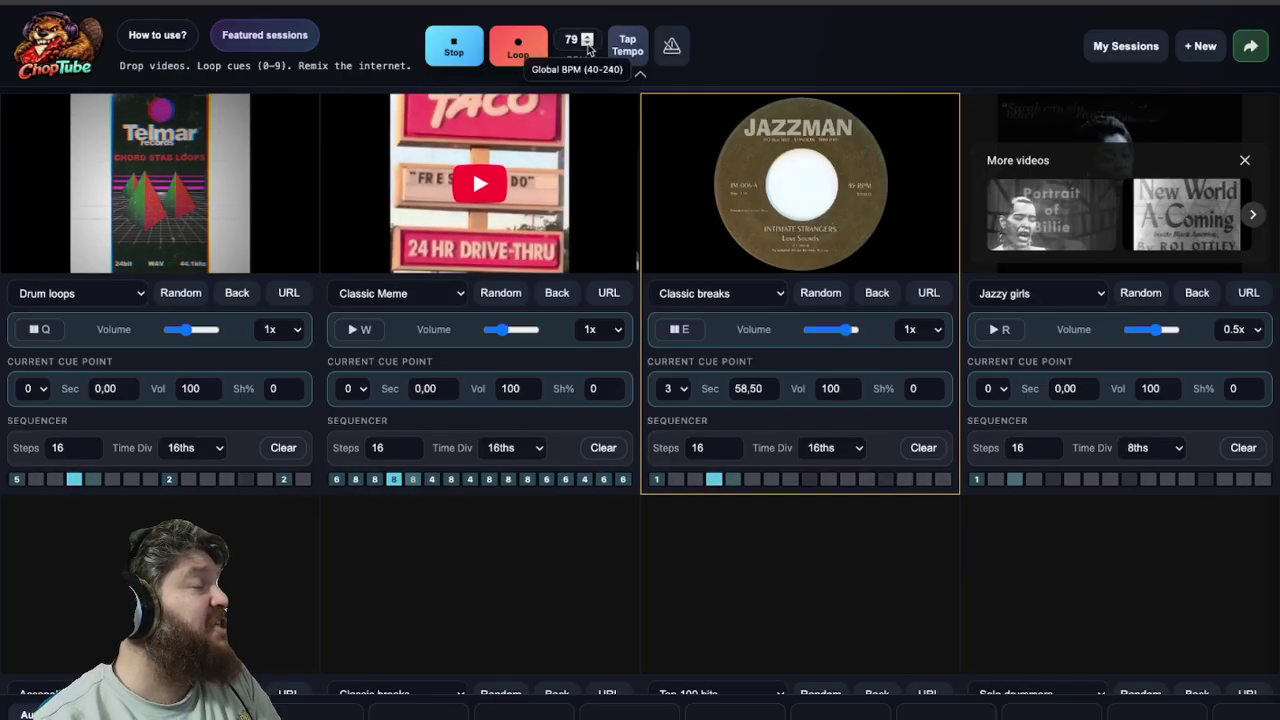
pyautogui.press('w')
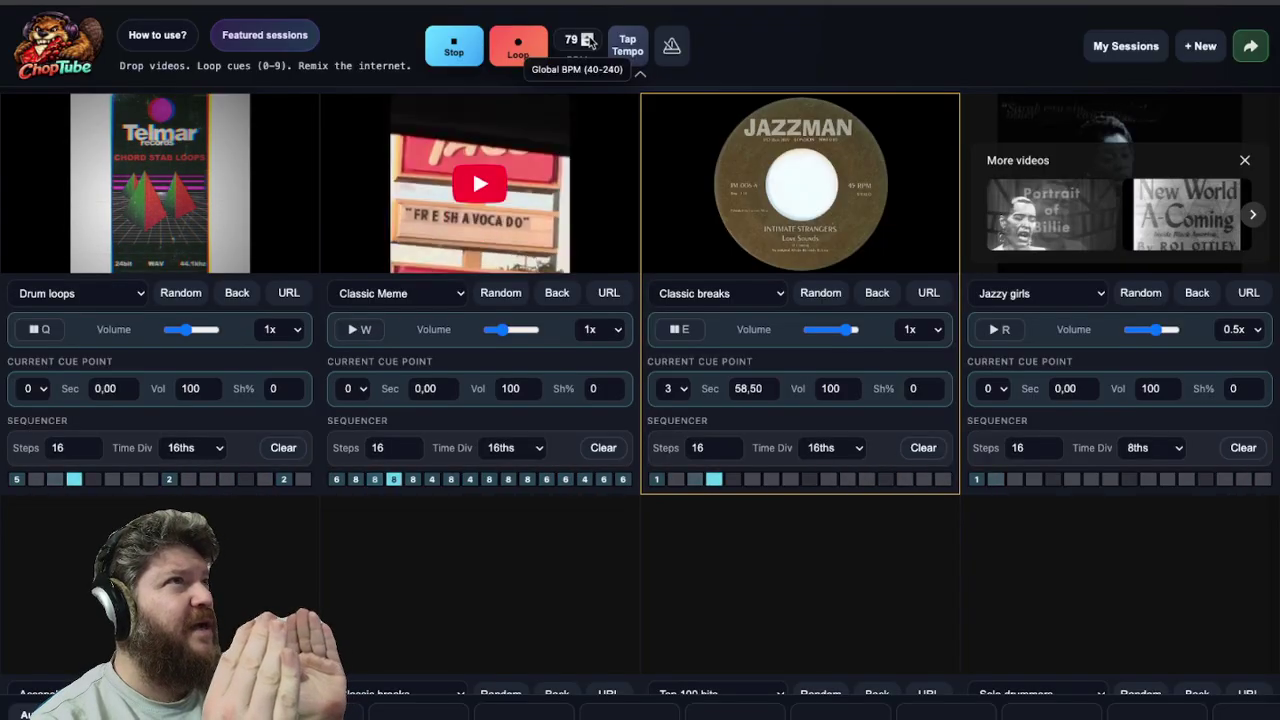
pyautogui.press('w')
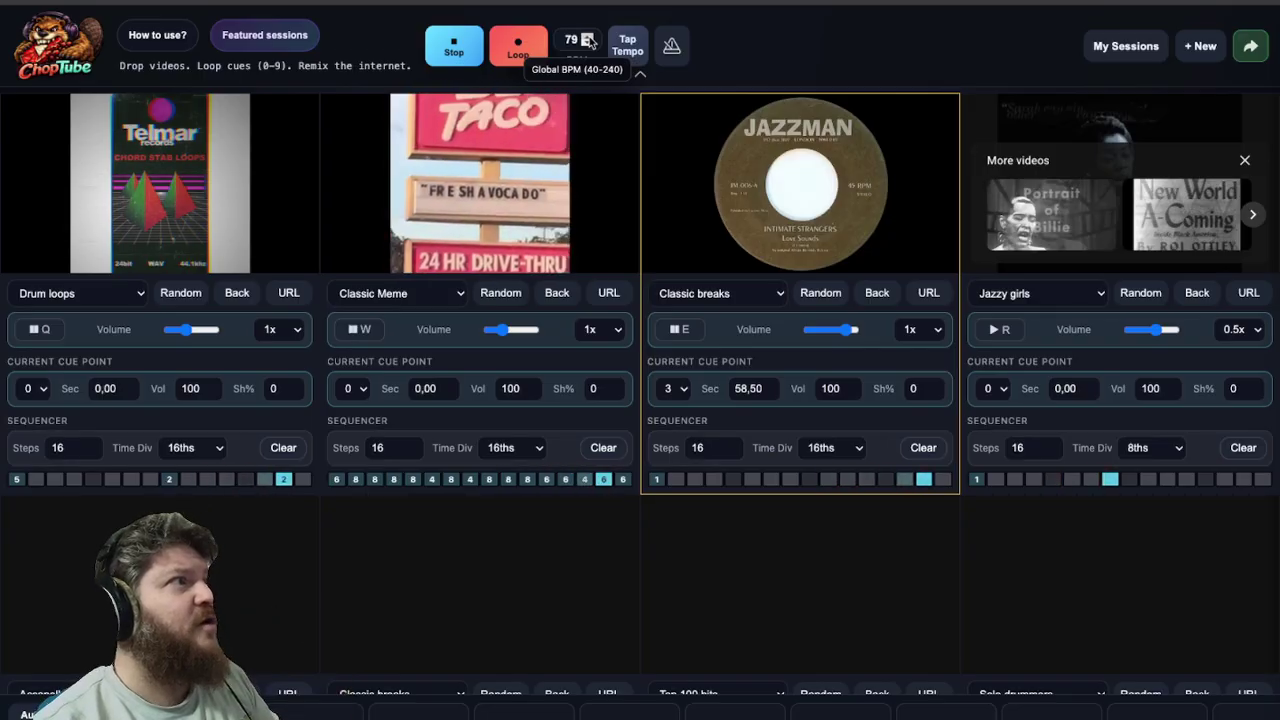
# Try global tempos of 80, 78 and a decimal value starting from 81 BPM.
pyautogui.press('w')
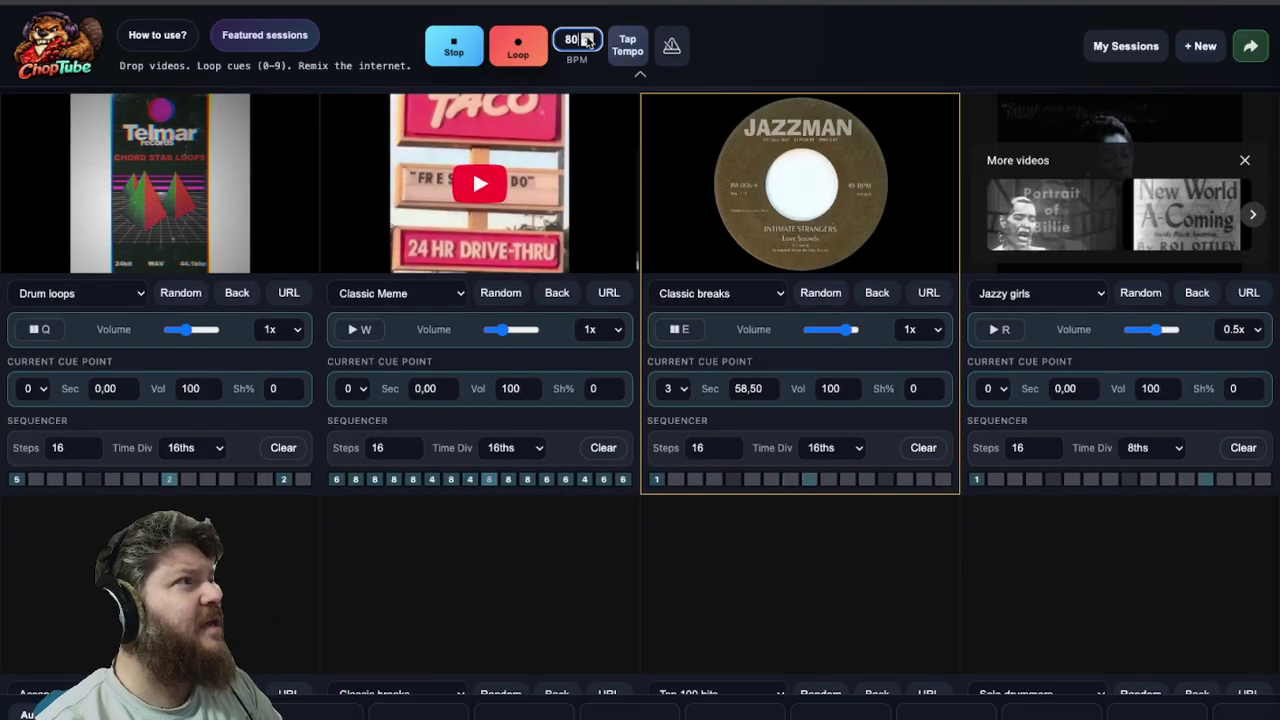
pyautogui.press('w')
pyautogui.click(587, 42)
pyautogui.press('w')
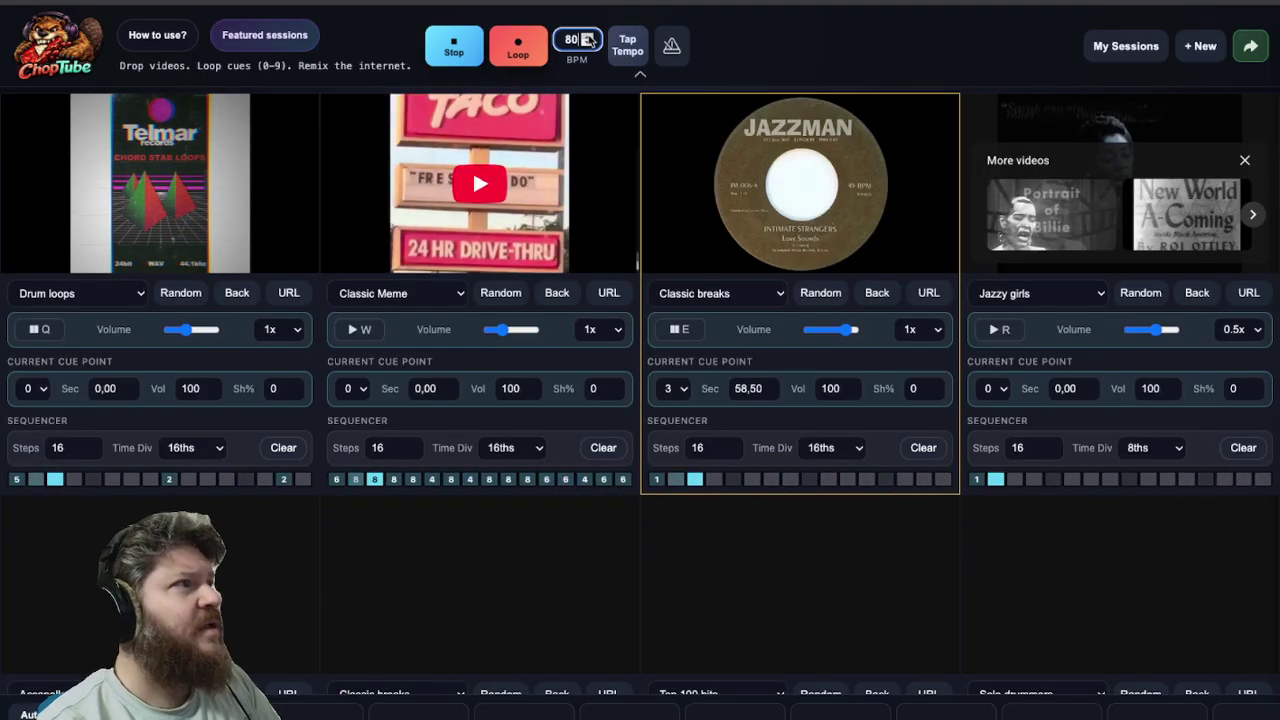
pyautogui.press('w')
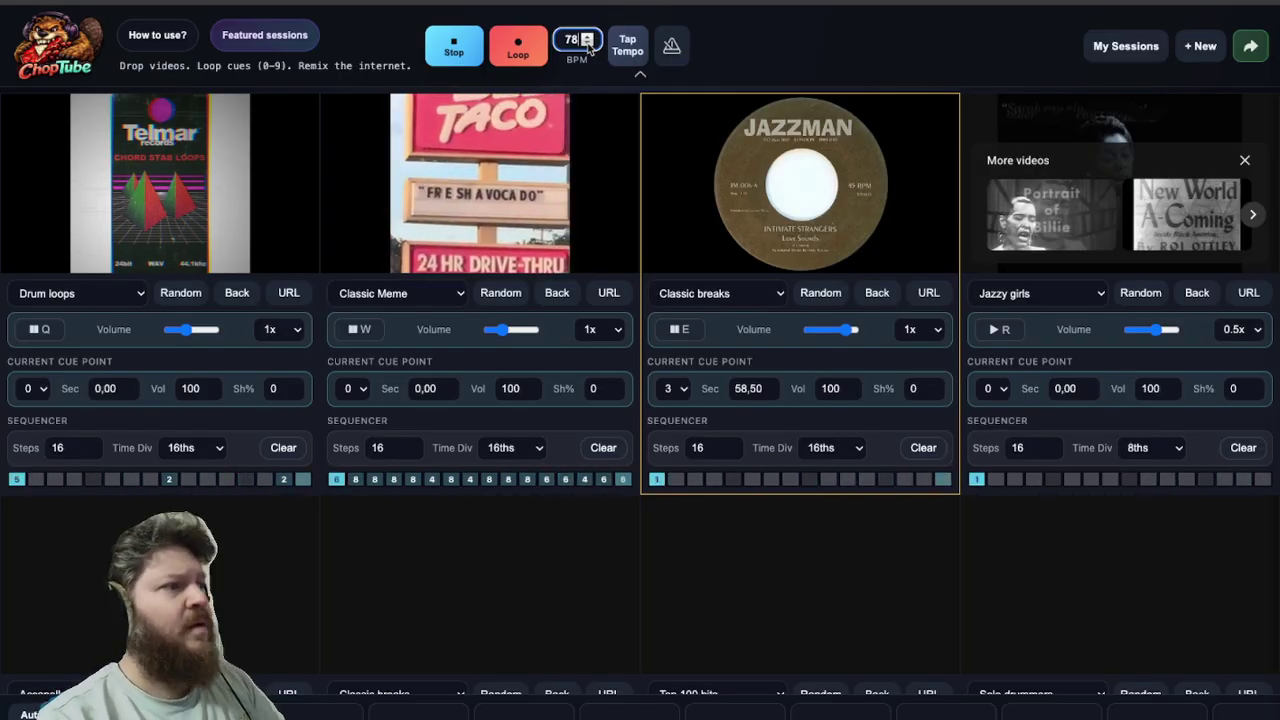
pyautogui.press('w')
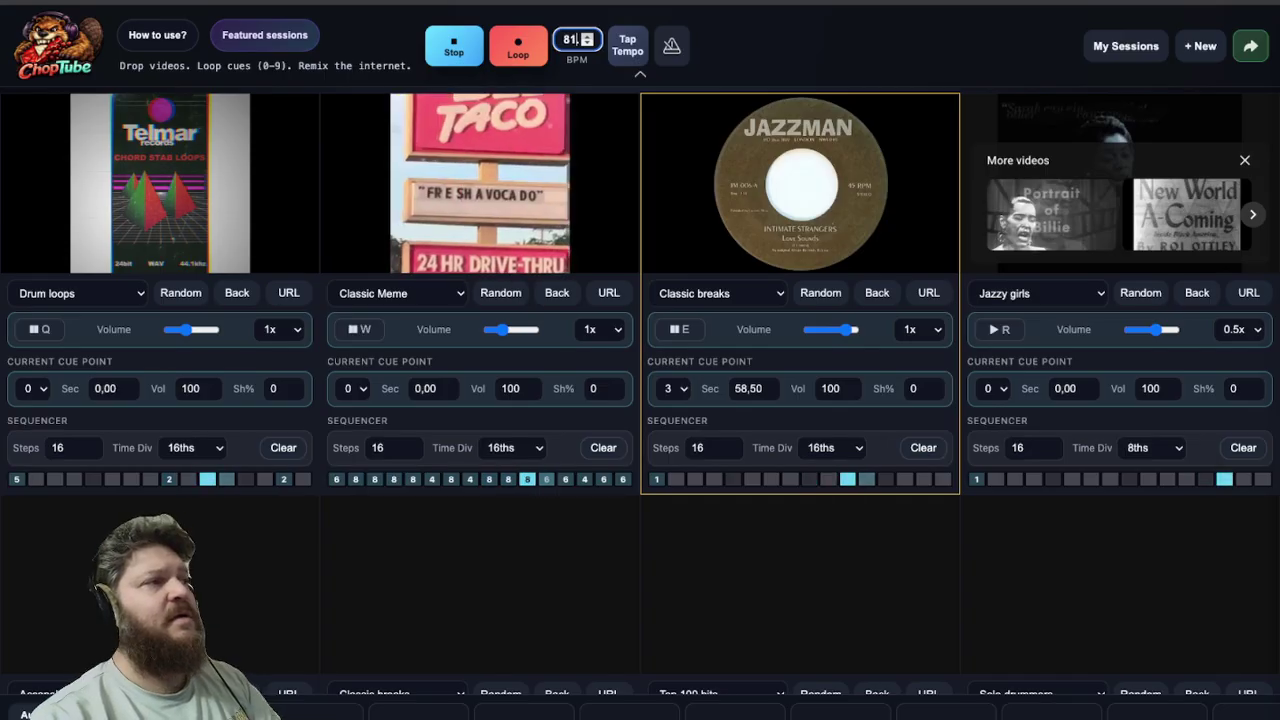
pyautogui.click(798, 73)
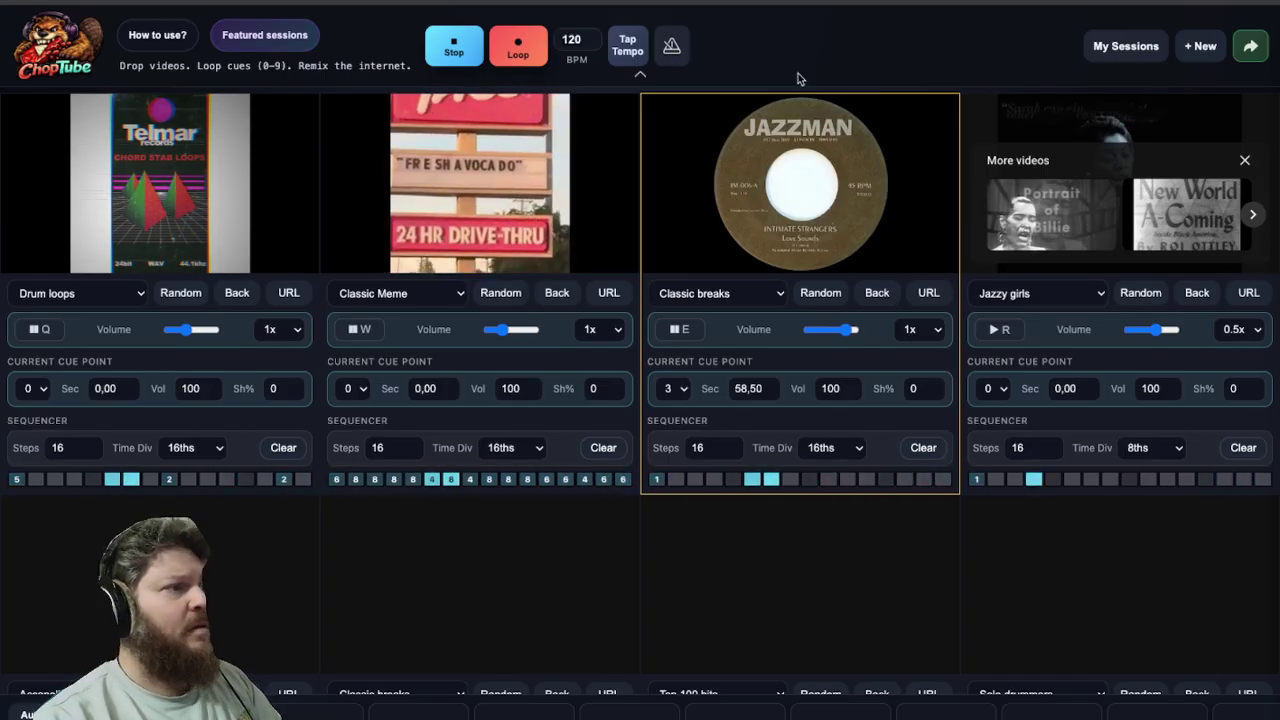
# Restart the session playback and place cue 1 on step 9 of the Classic breaks sequencer.
pyautogui.press('space')
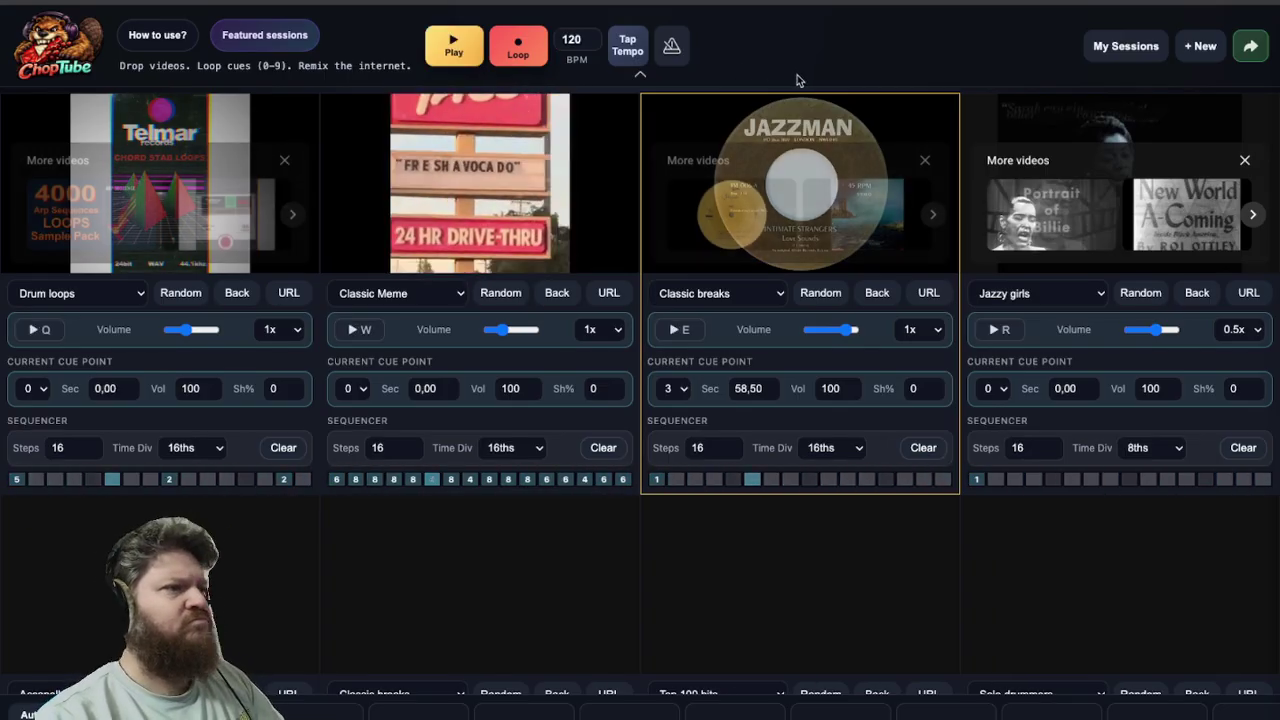
pyautogui.press('space')
pyautogui.press('space')
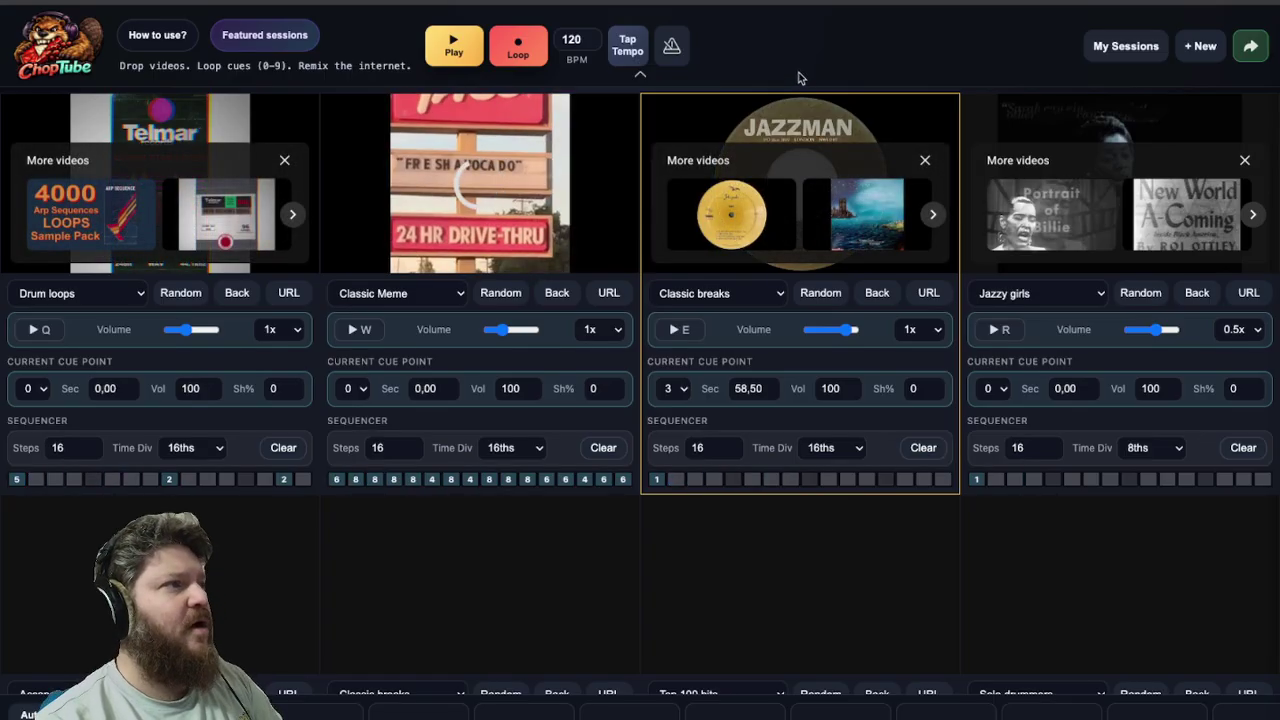
pyautogui.press('space')
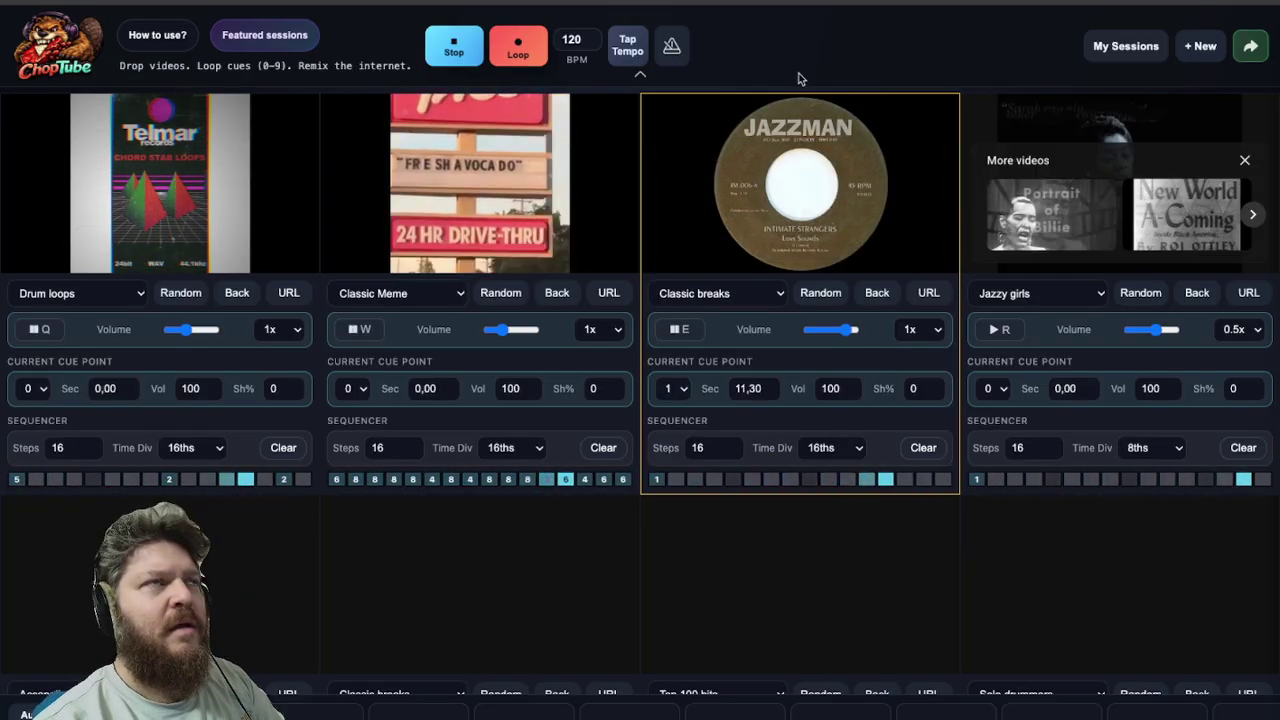
pyautogui.click(808, 479)
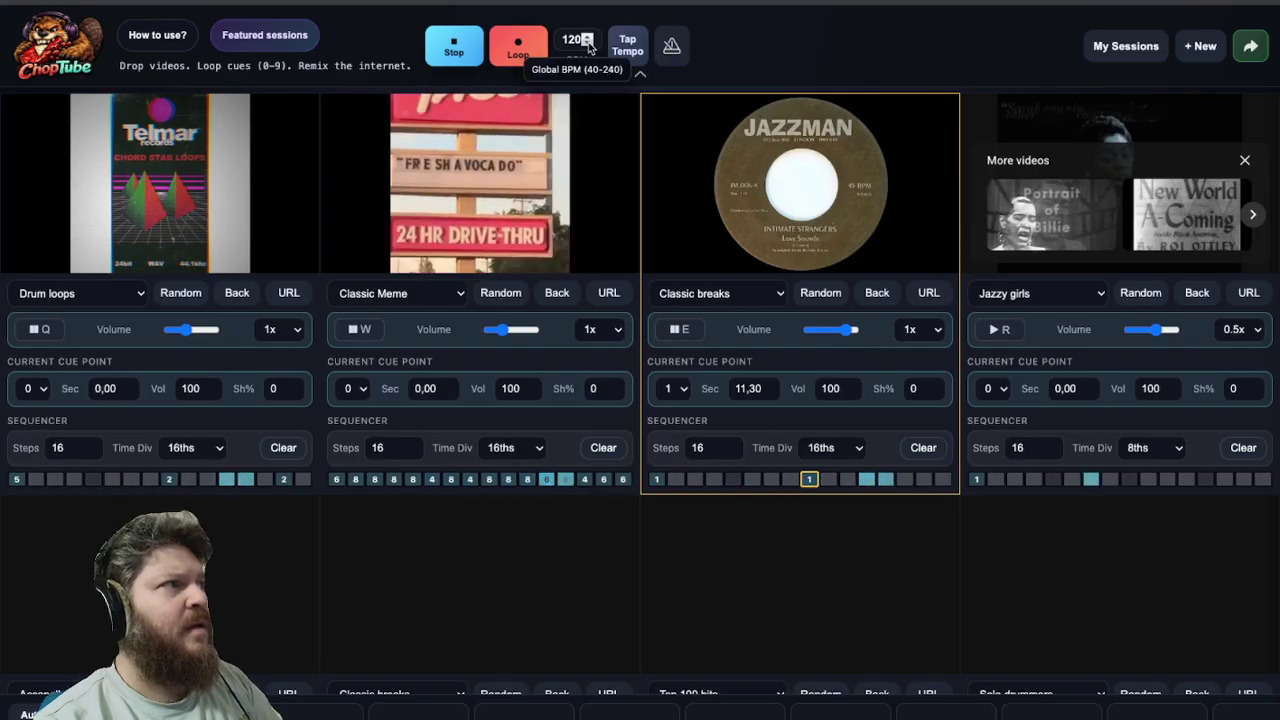
# Lower the global tempo through 115 to 95 BPM and try to add a decimal to it.
pyautogui.click(588, 45)
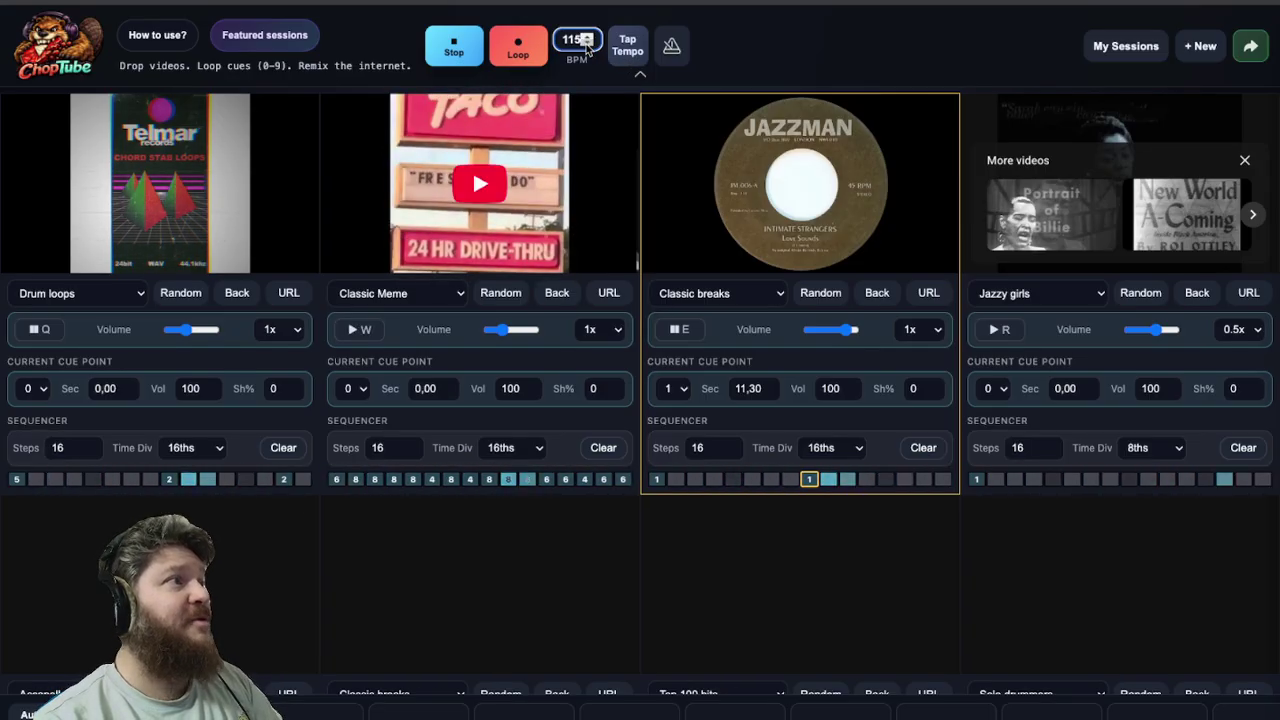
pyautogui.click(588, 45)
pyautogui.click(588, 45)
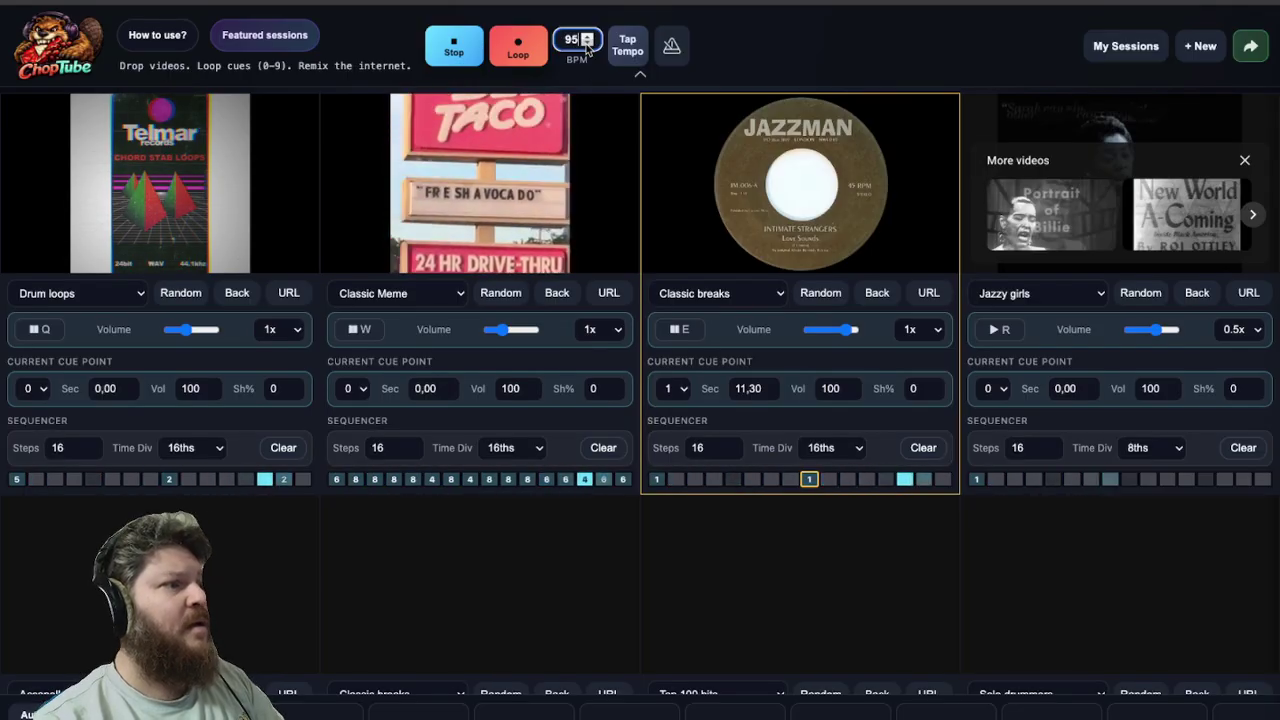
pyautogui.write('.w')
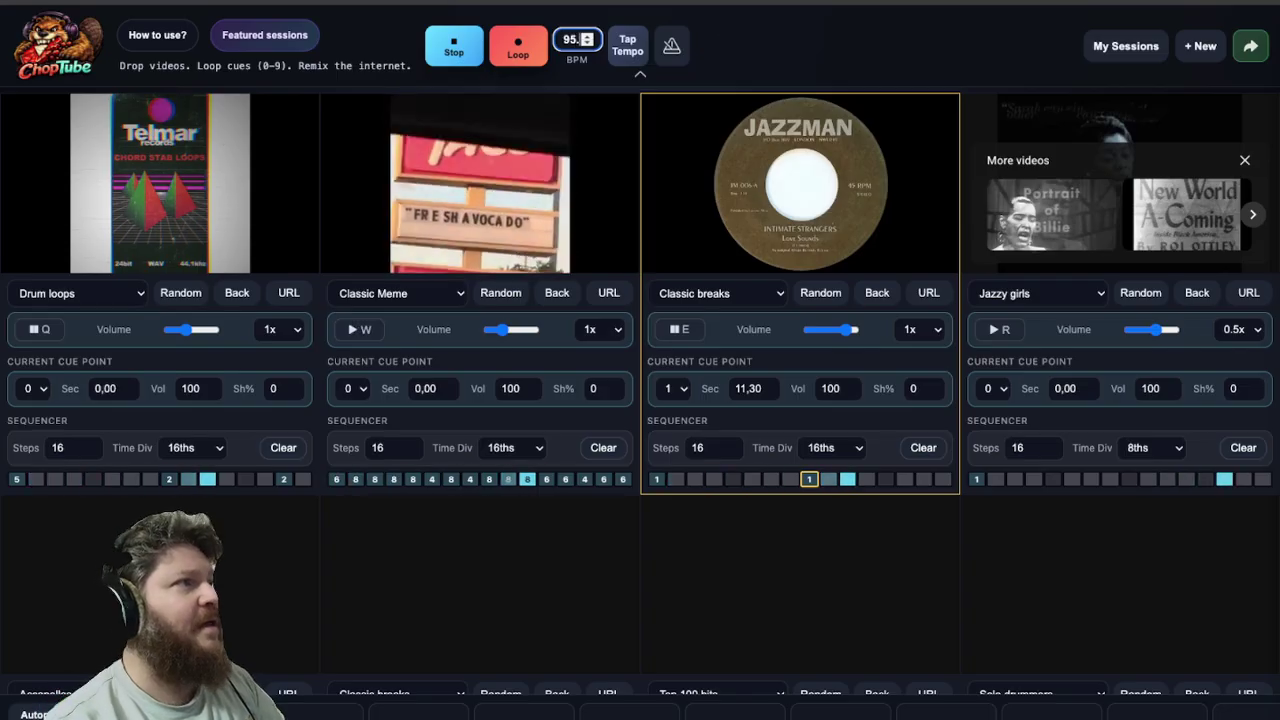
pyautogui.click(880, 30)
# Clear cue 1 from step 9 of the Classic breaks sequencer and select step 1.
pyautogui.press('w')
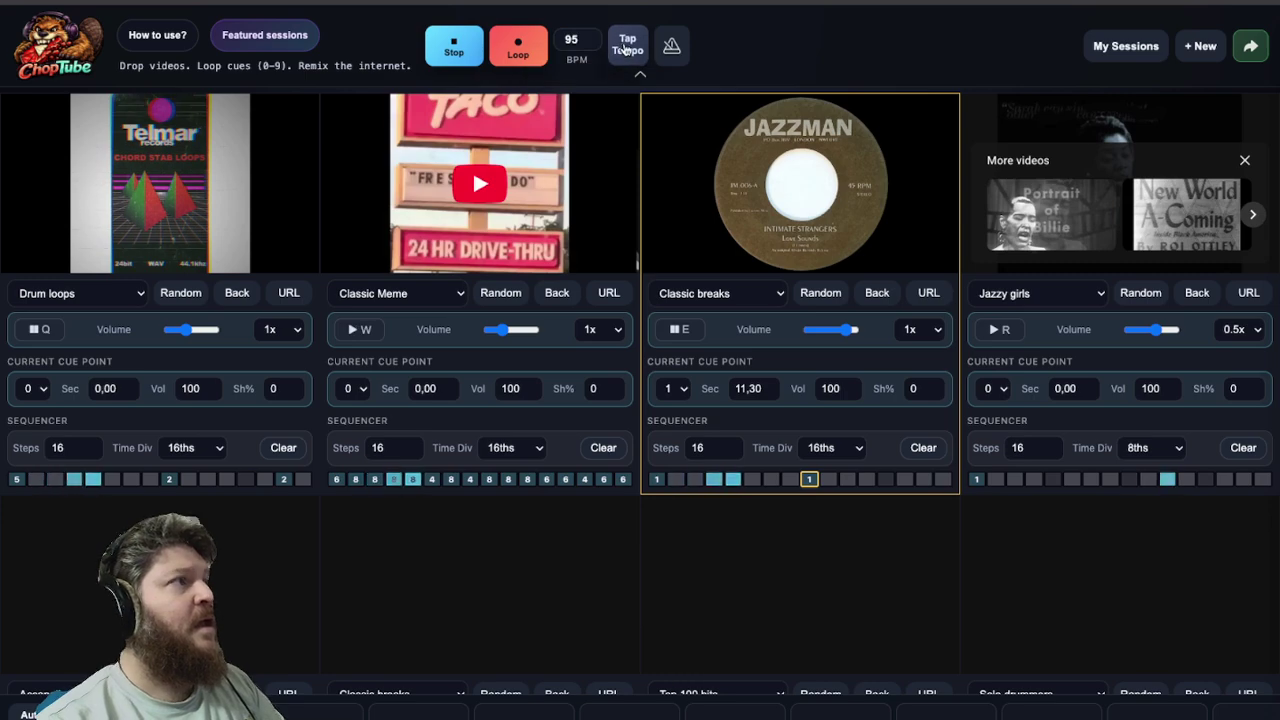
pyautogui.press('w')
pyautogui.press('w')
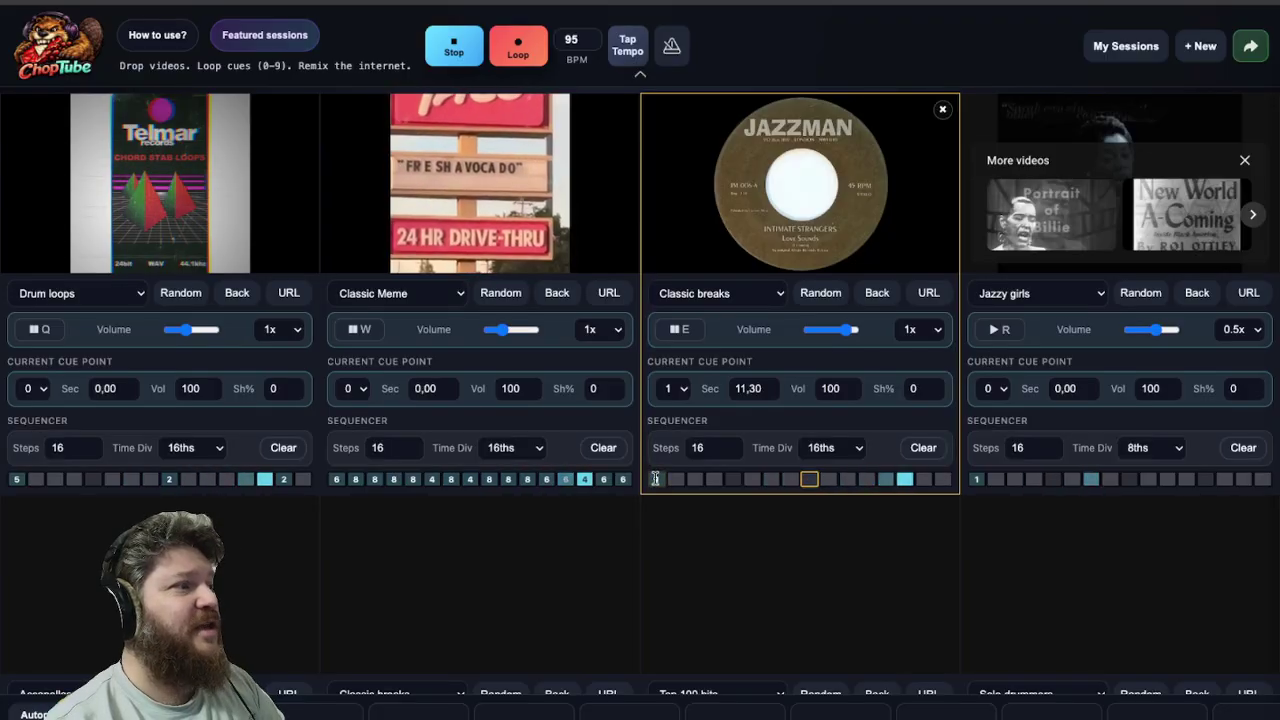
pyautogui.press('w')
pyautogui.press('w')
# Tap in the tempo along with the beat and fine-tune the global tempo to 81 BPM.
pyautogui.click(628, 45)
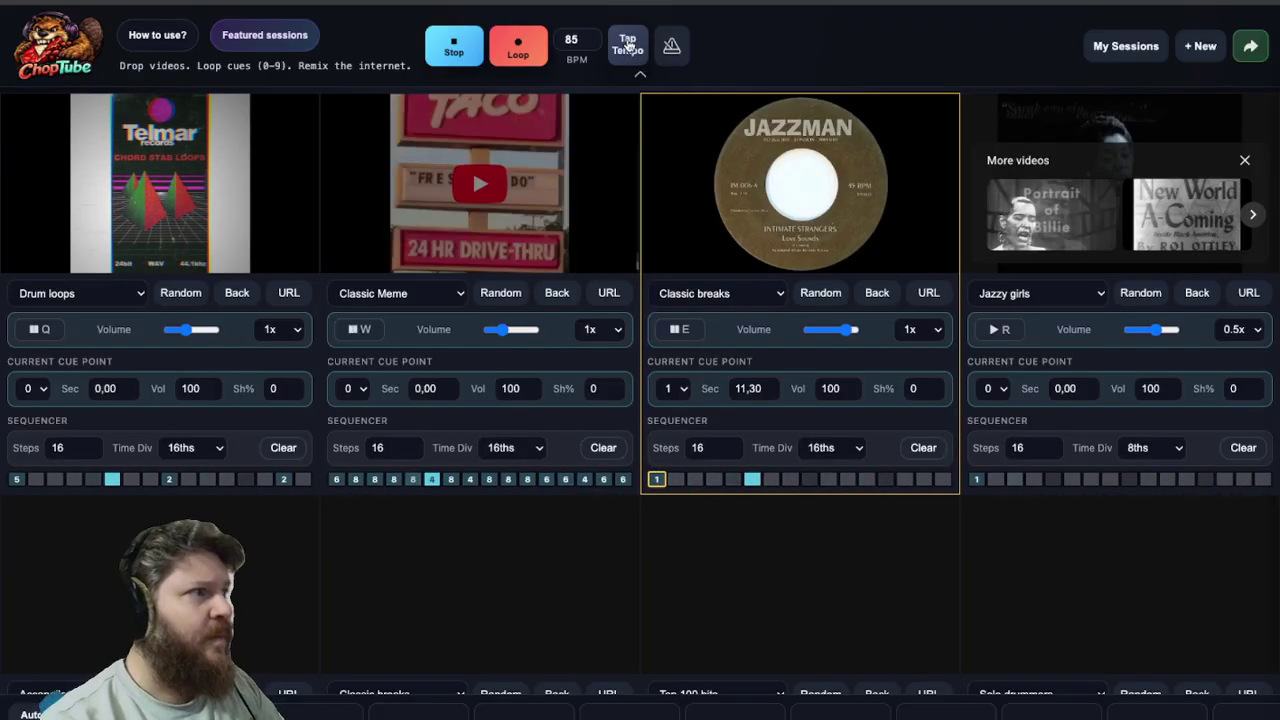
pyautogui.click(628, 45)
pyautogui.click(628, 45)
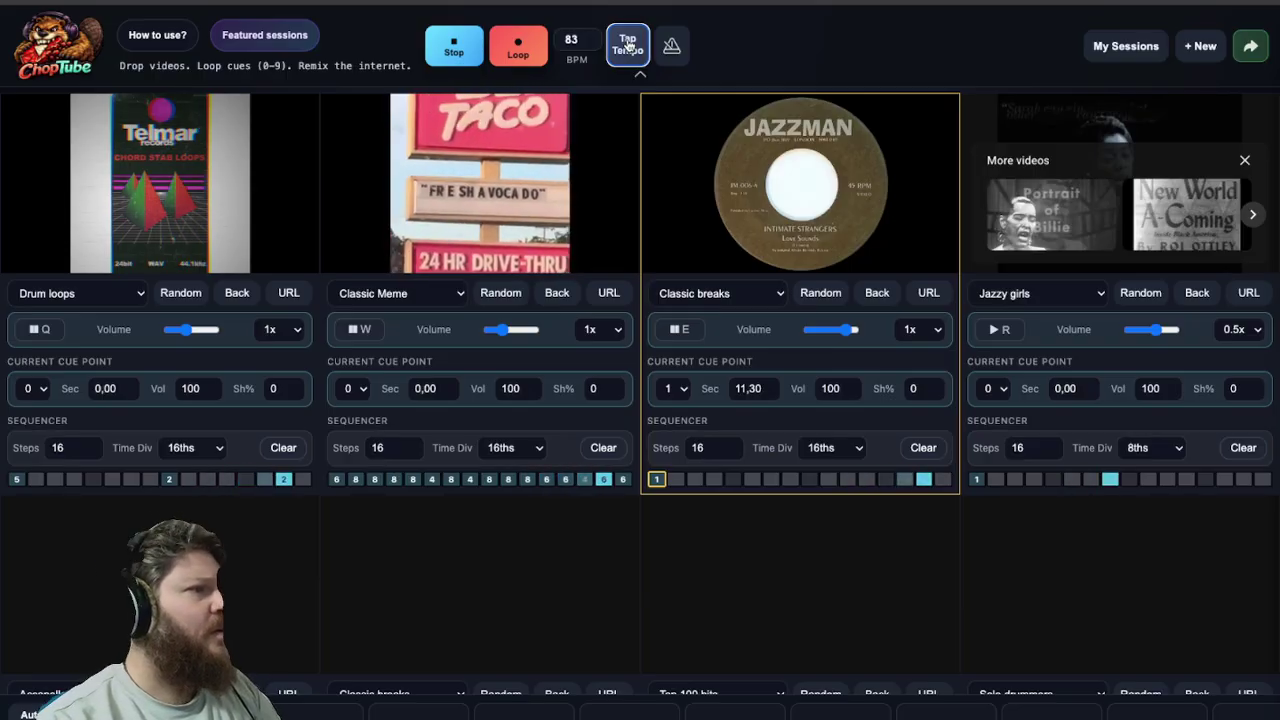
pyautogui.press('w')
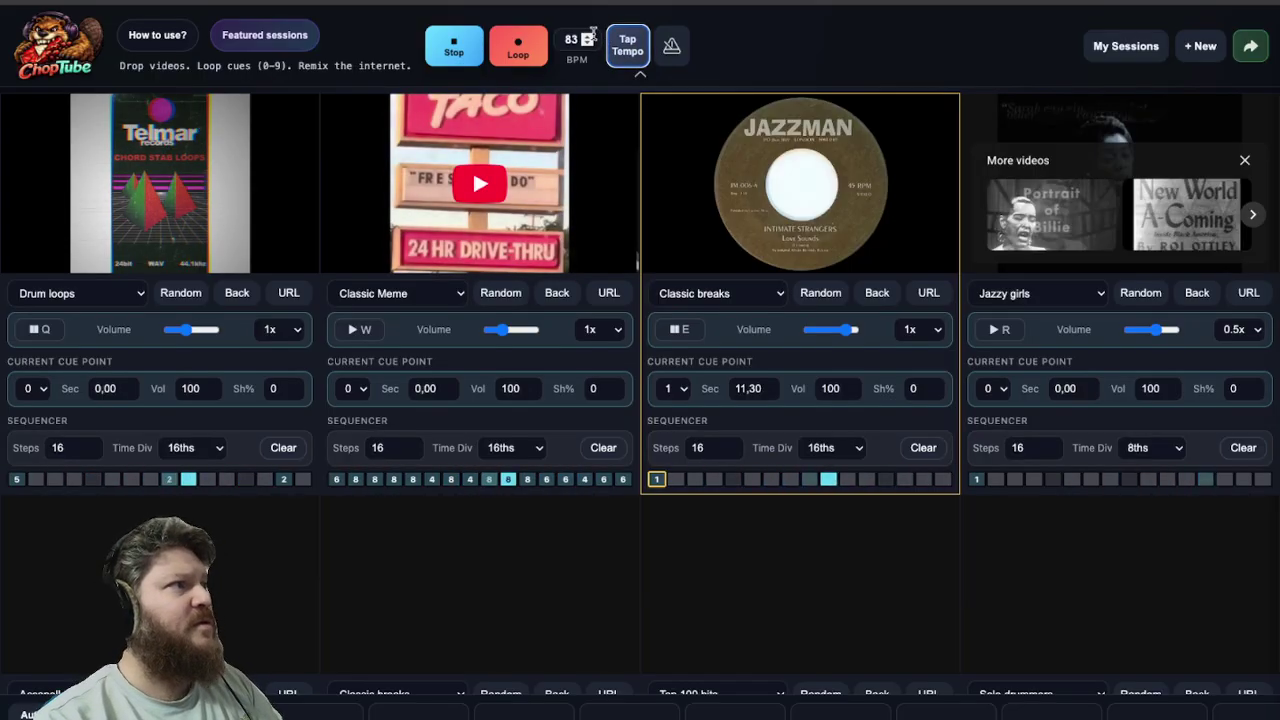
pyautogui.press('w')
pyautogui.press('w')
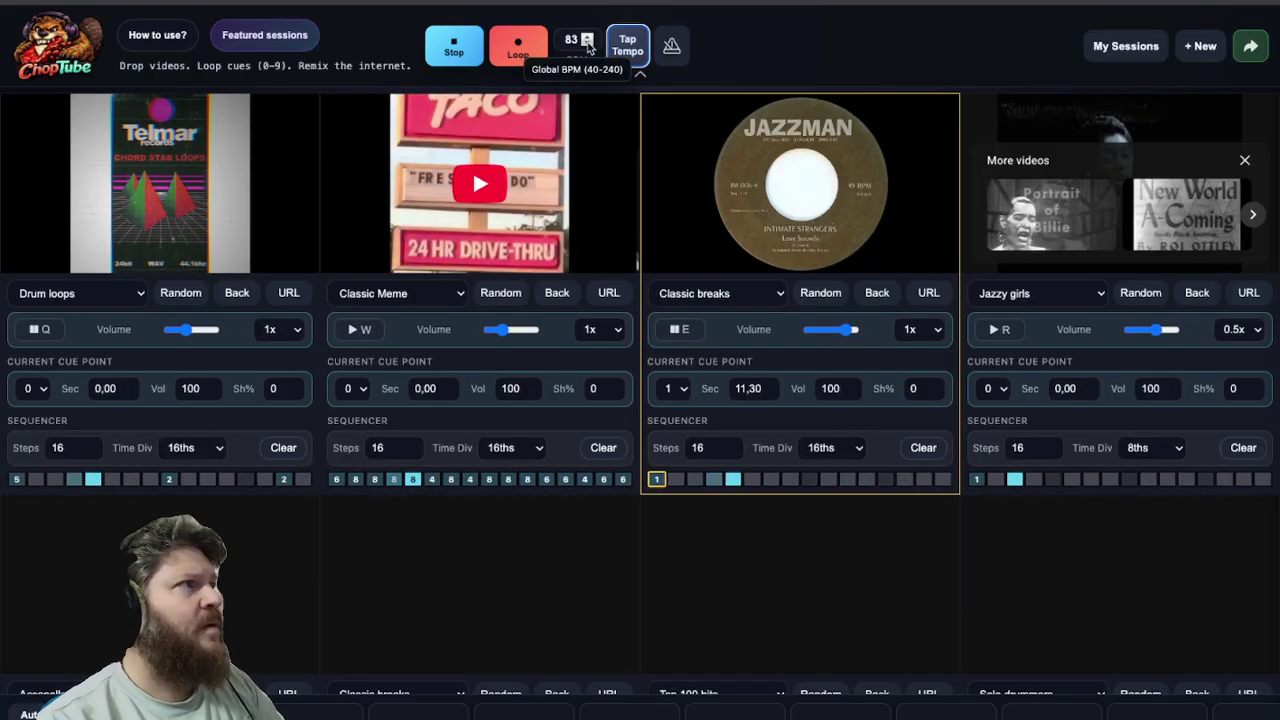
pyautogui.click(588, 45)
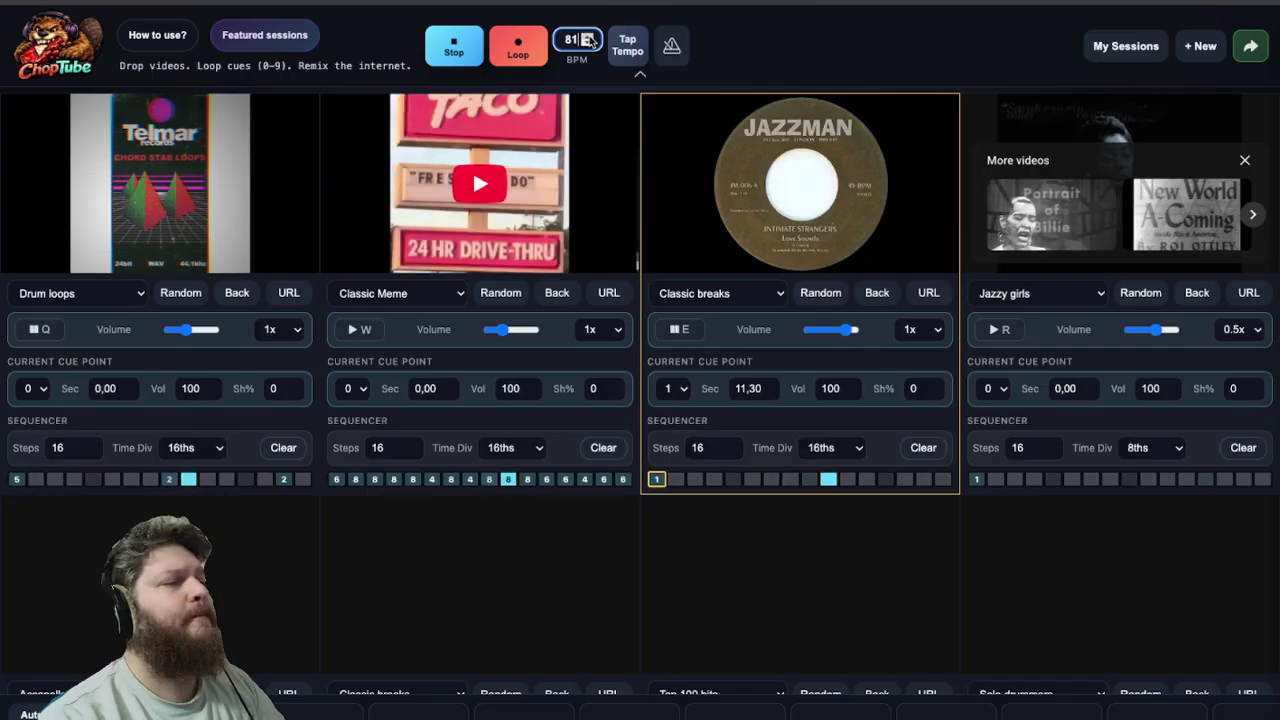
pyautogui.press('w')
pyautogui.press('w')
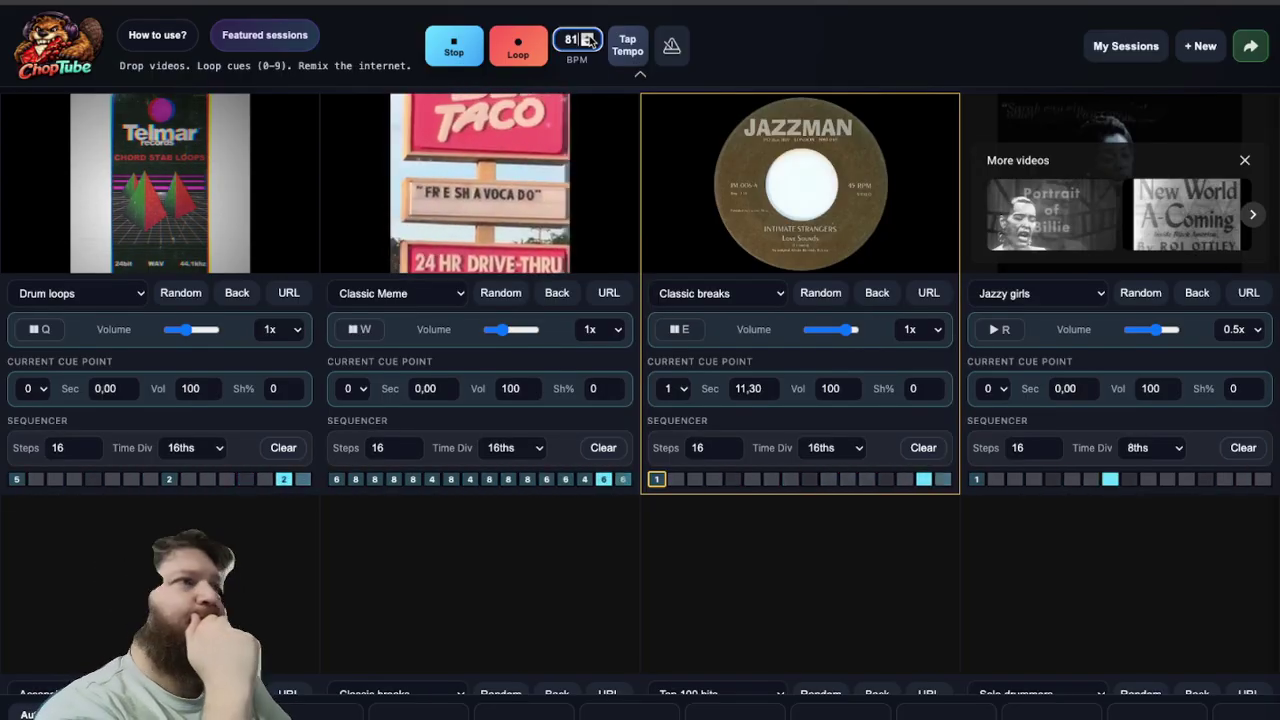
pyautogui.press('w')
pyautogui.press('w')
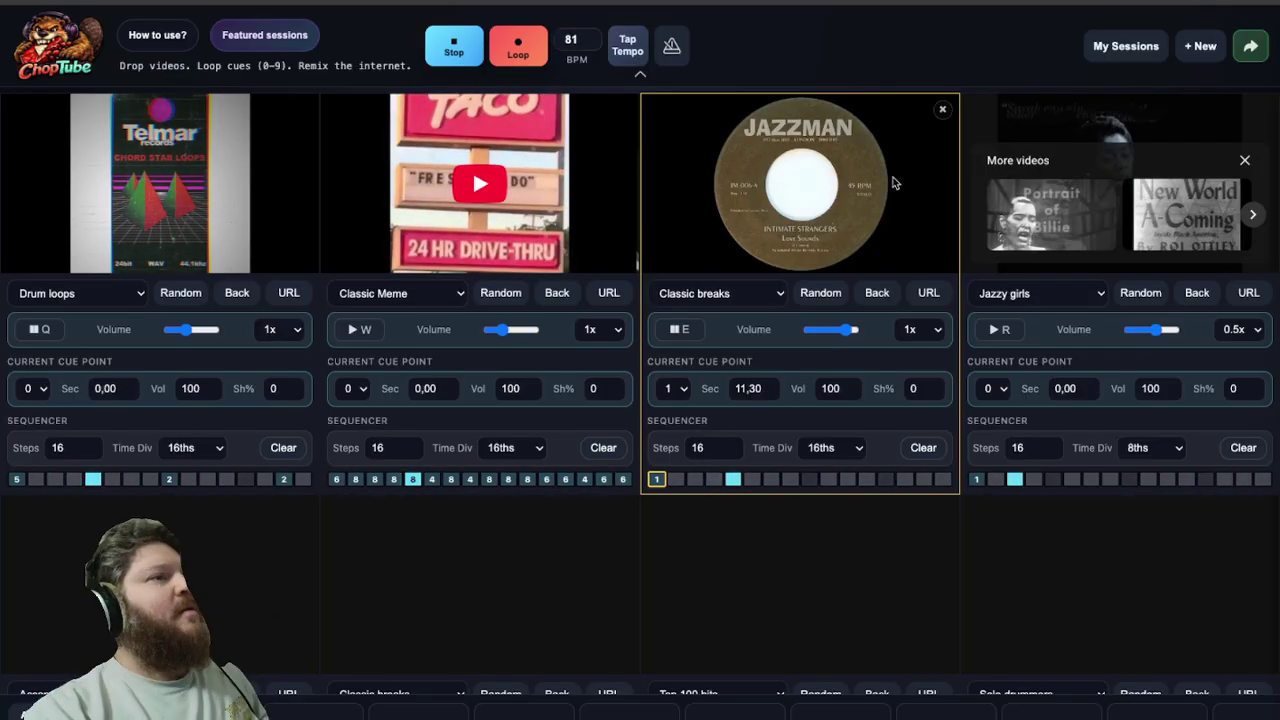
# Start the Jazzy girls tile playing alongside the other tiles and raise its volume slightly.
pyautogui.press('w')
pyautogui.click(1063, 322)
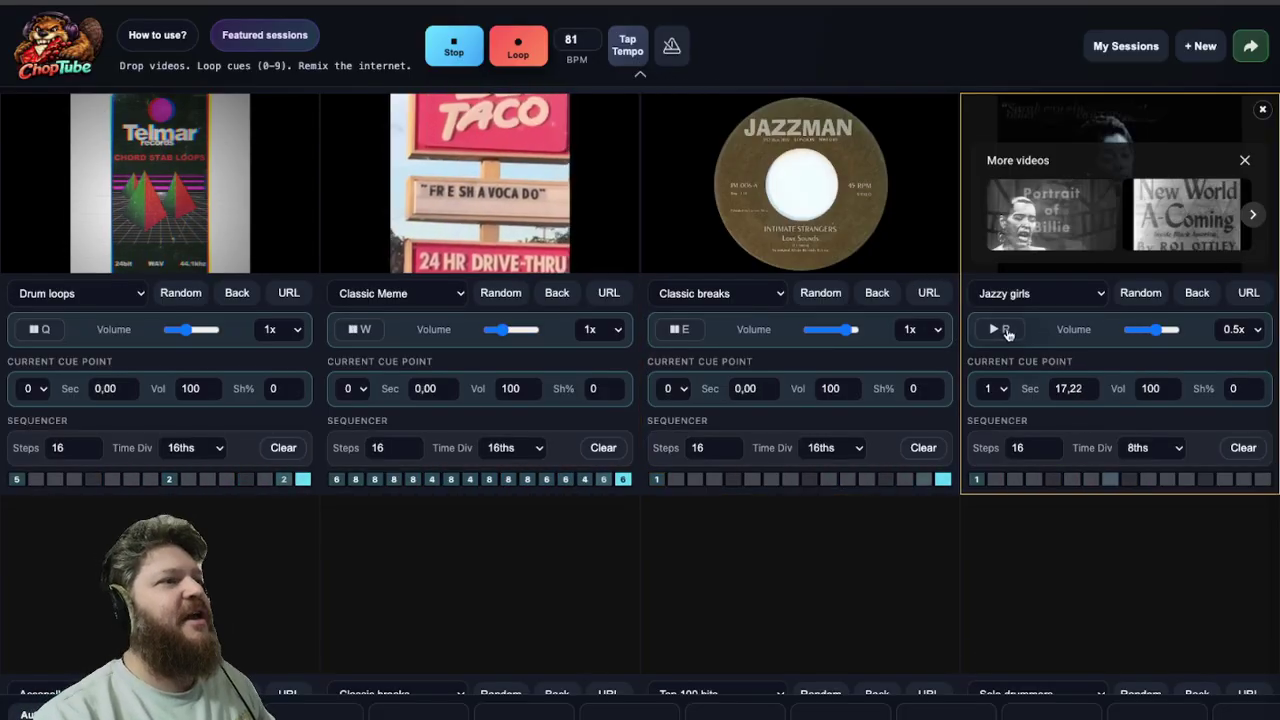
pyautogui.press('w')
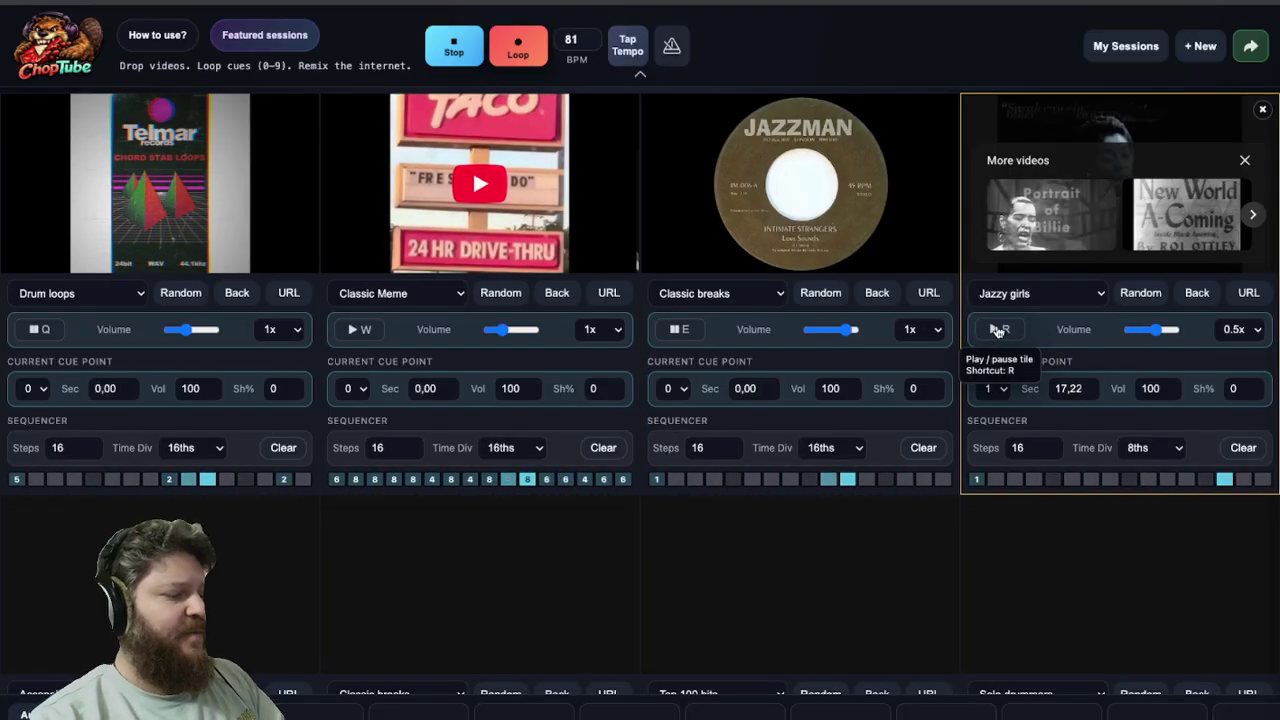
pyautogui.click(997, 330)
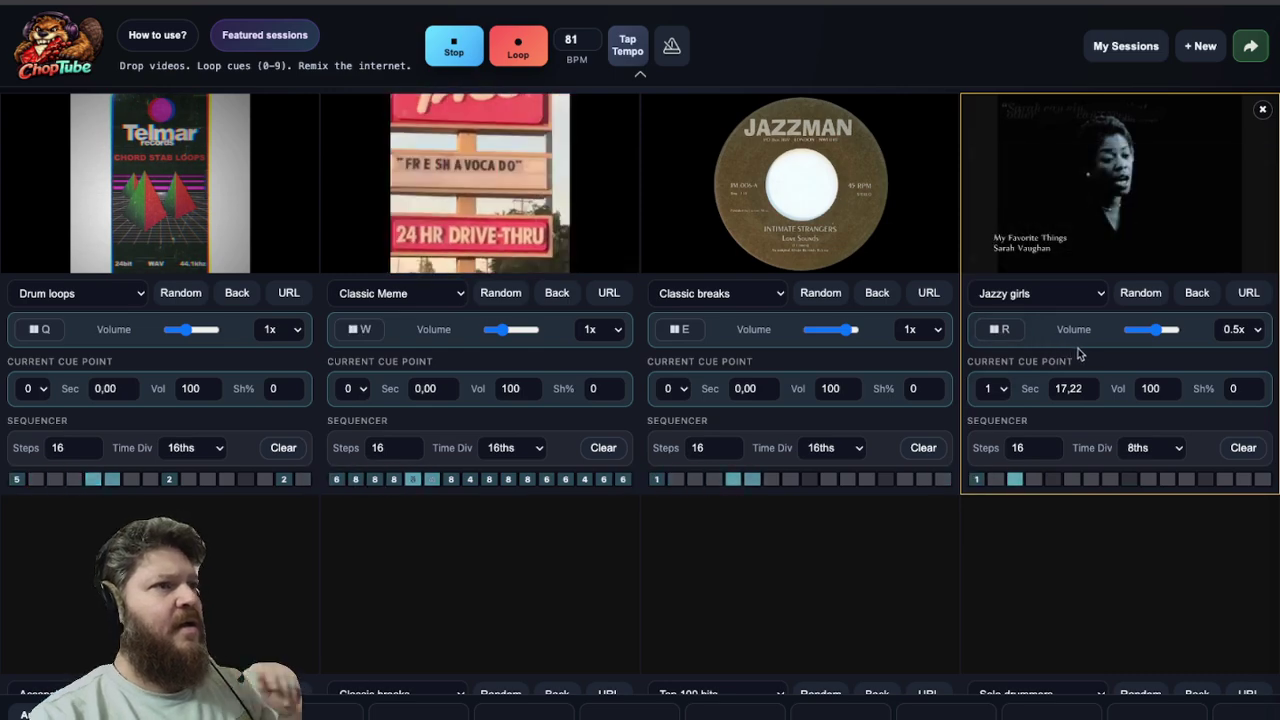
pyautogui.press('w')
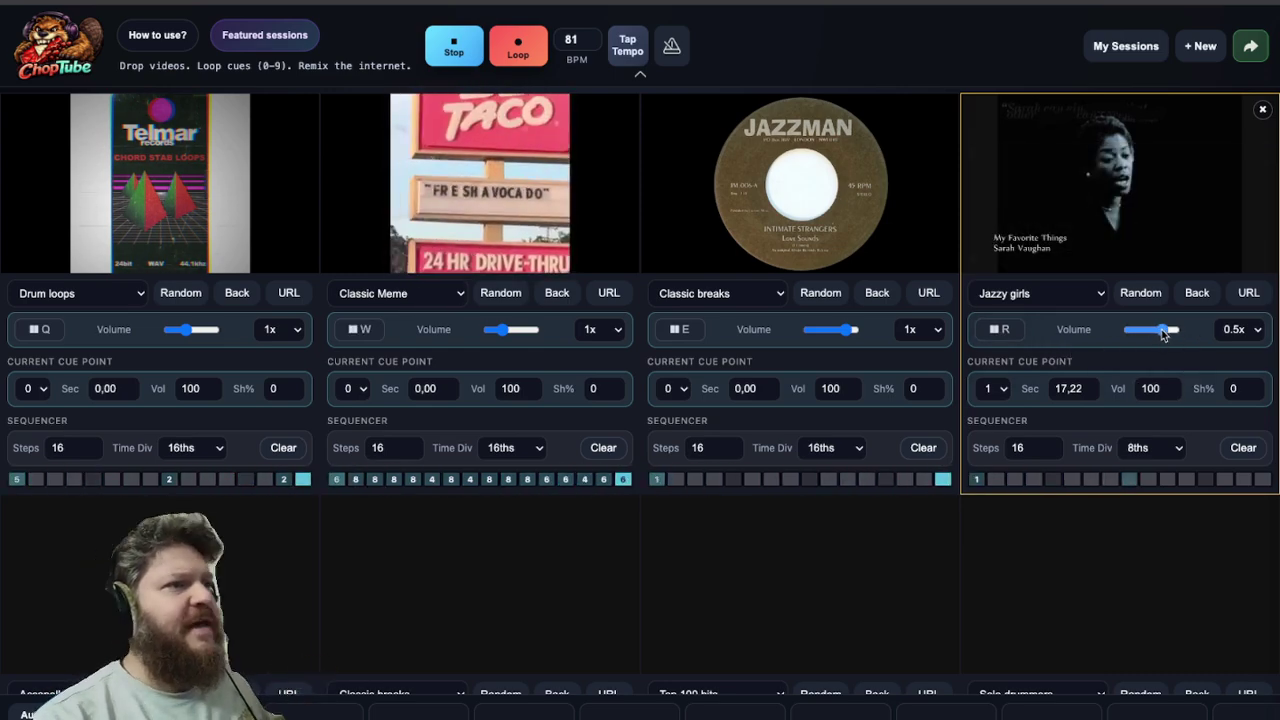
pyautogui.moveTo(1166, 330); pyautogui.dragTo(1173, 333)
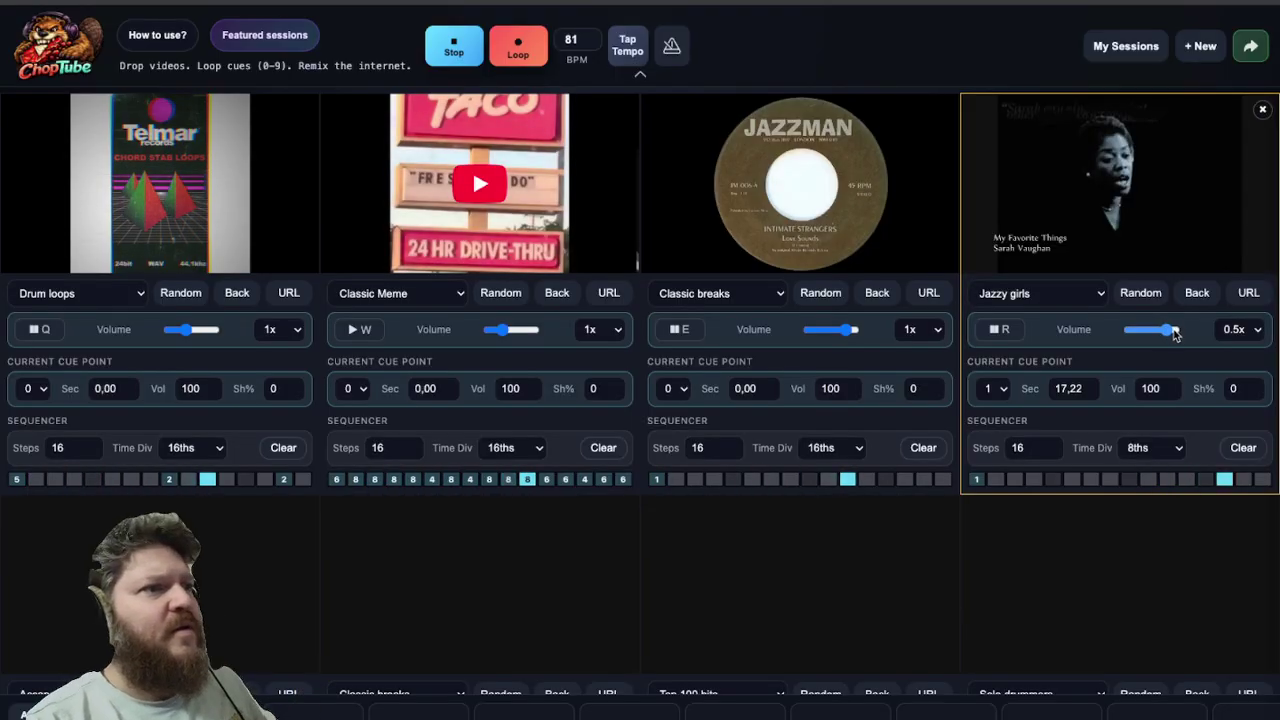
# Toggle playback of the Classic Meme tile and select that tile.
pyautogui.press('w')
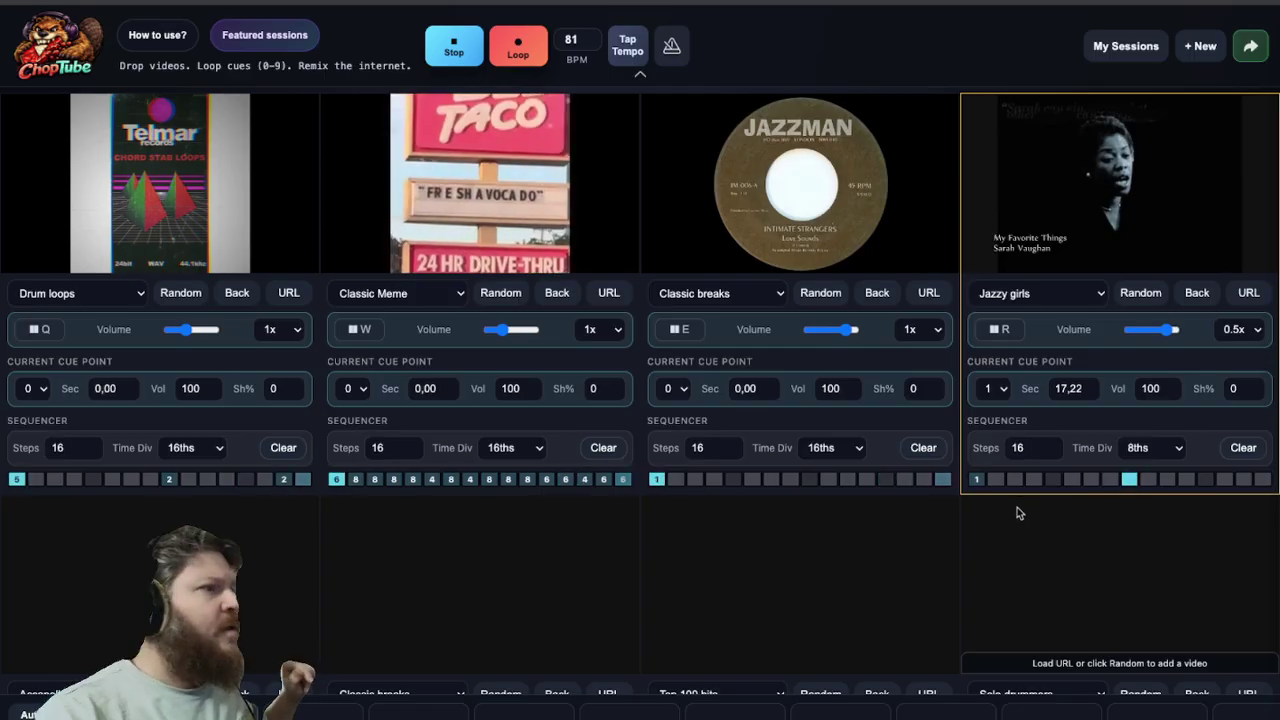
pyautogui.press('w')
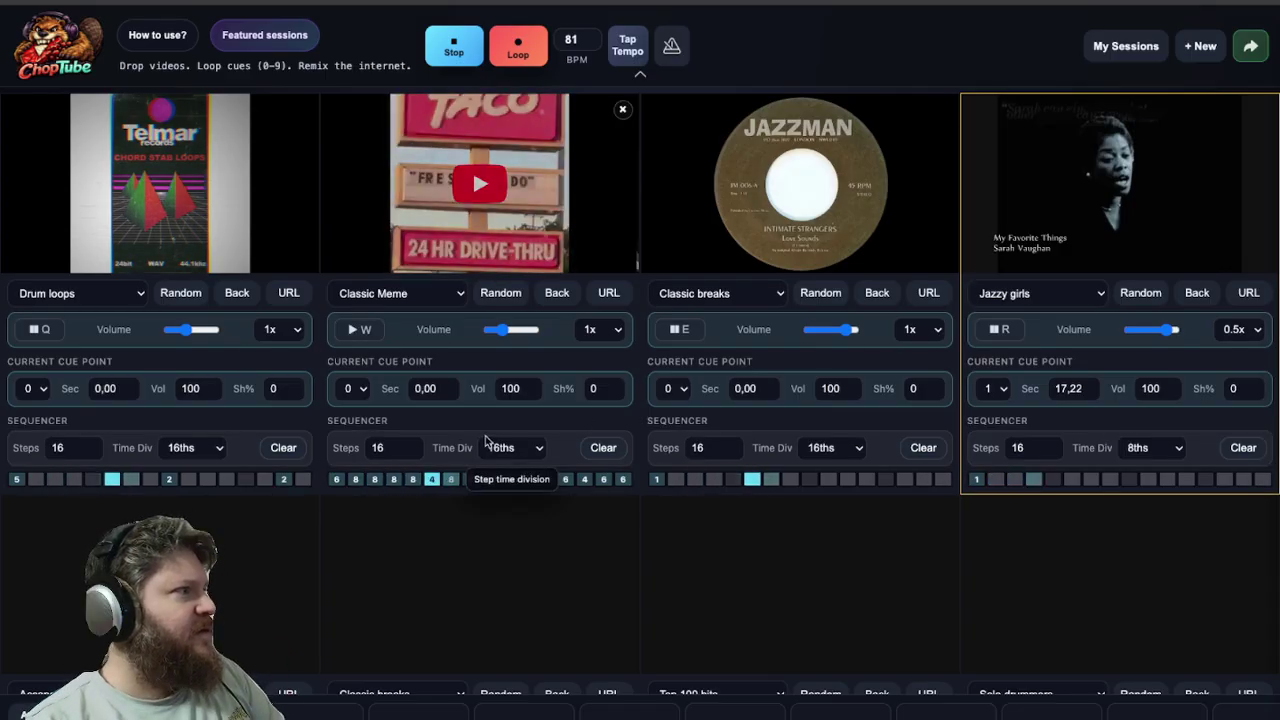
pyautogui.click(428, 347)
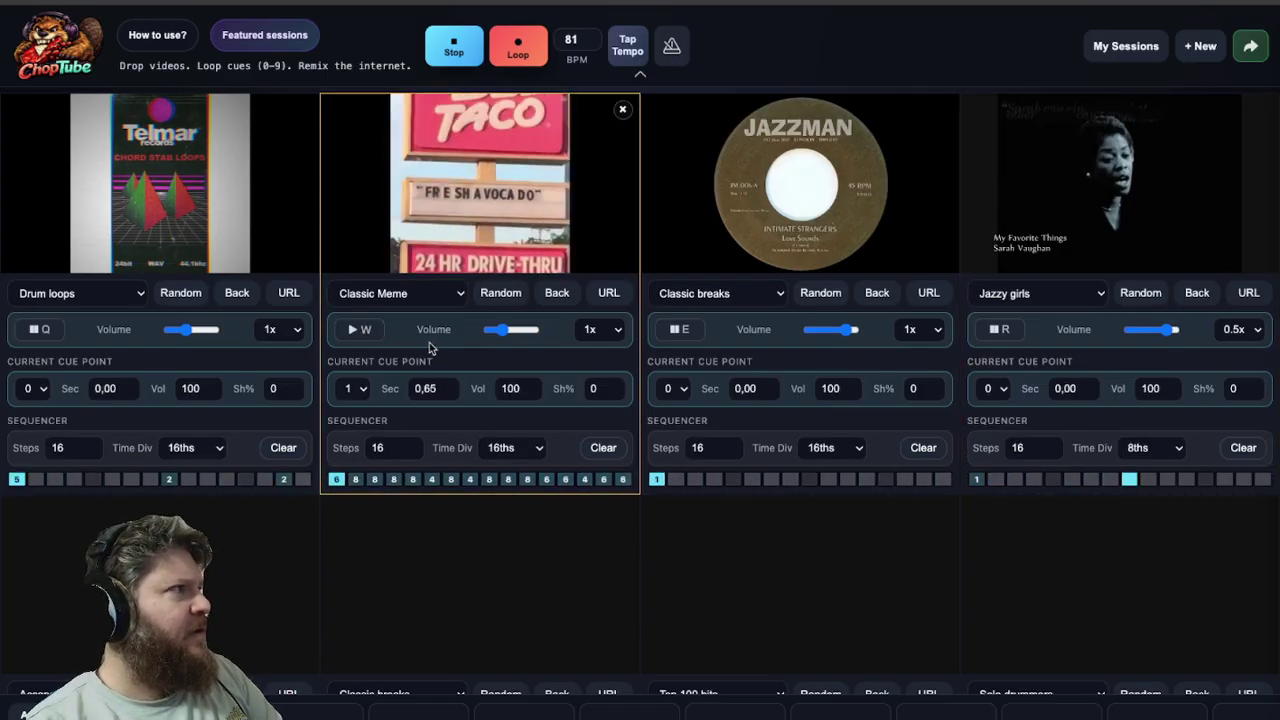
# Select the Jazzy girls tile and audition its cues 3, 8, 5 and 4 over the beat.
pyautogui.click(1106, 366)
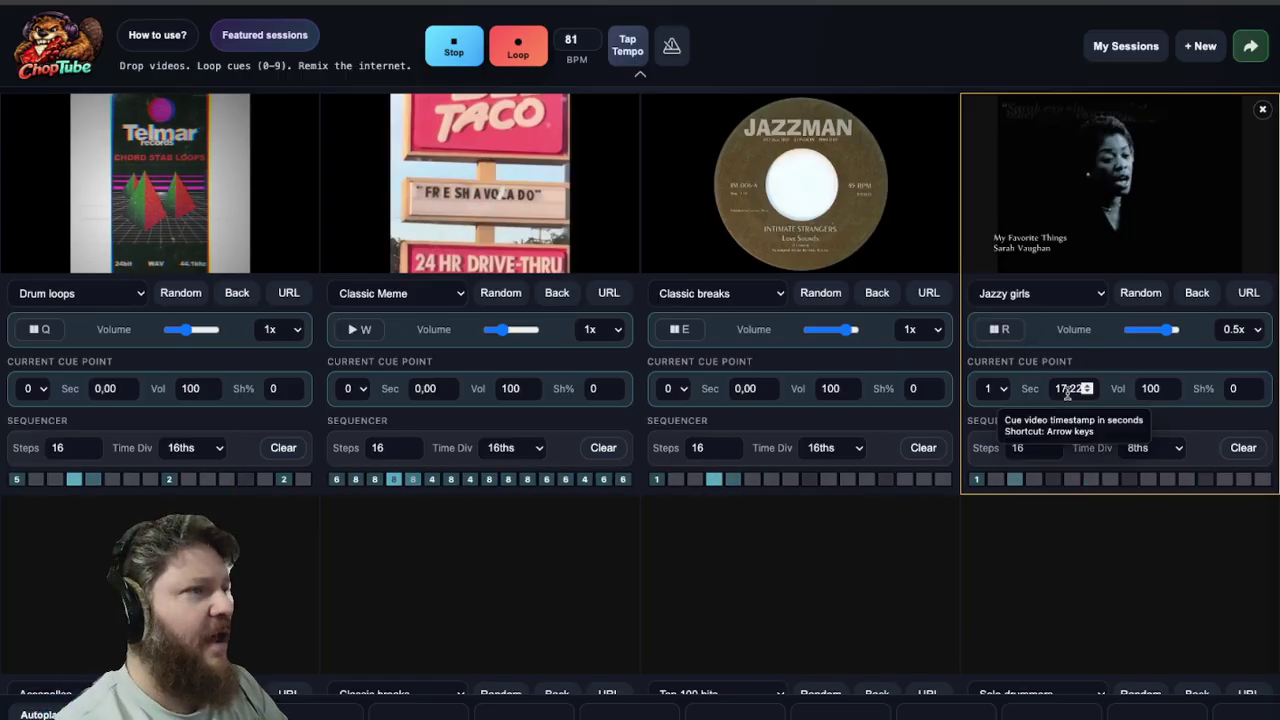
pyautogui.press('3')
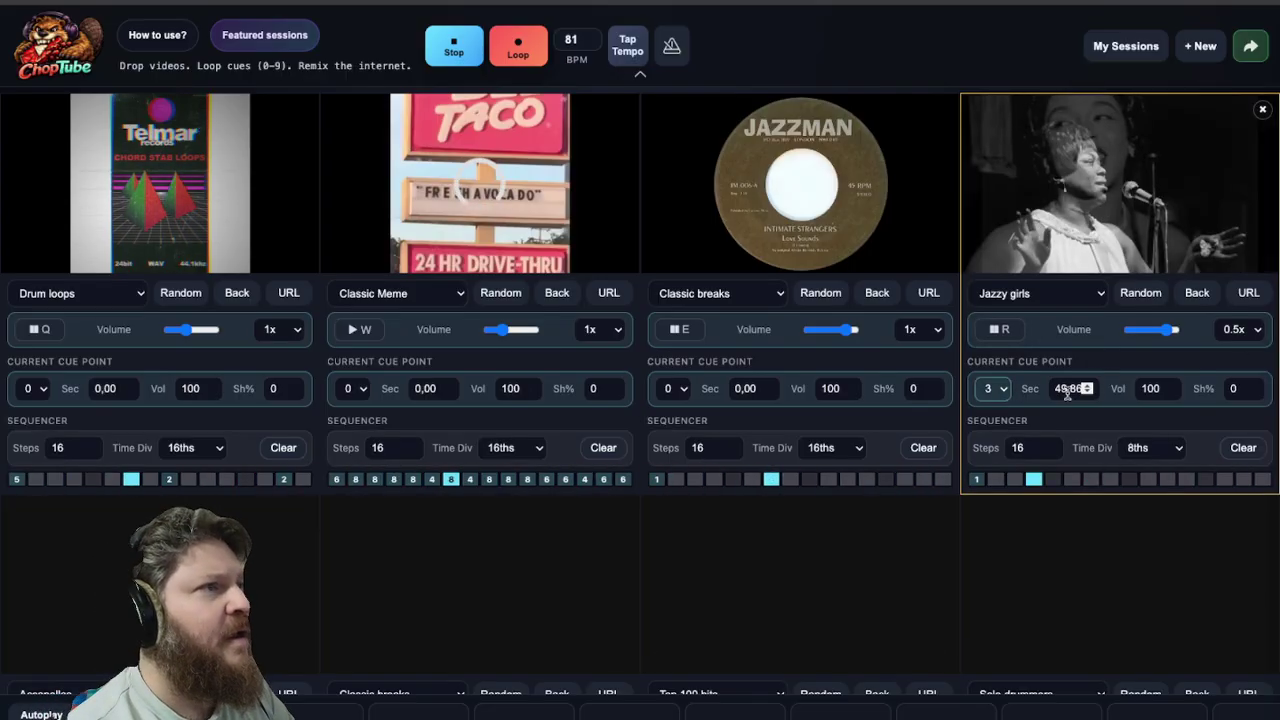
pyautogui.press('8')
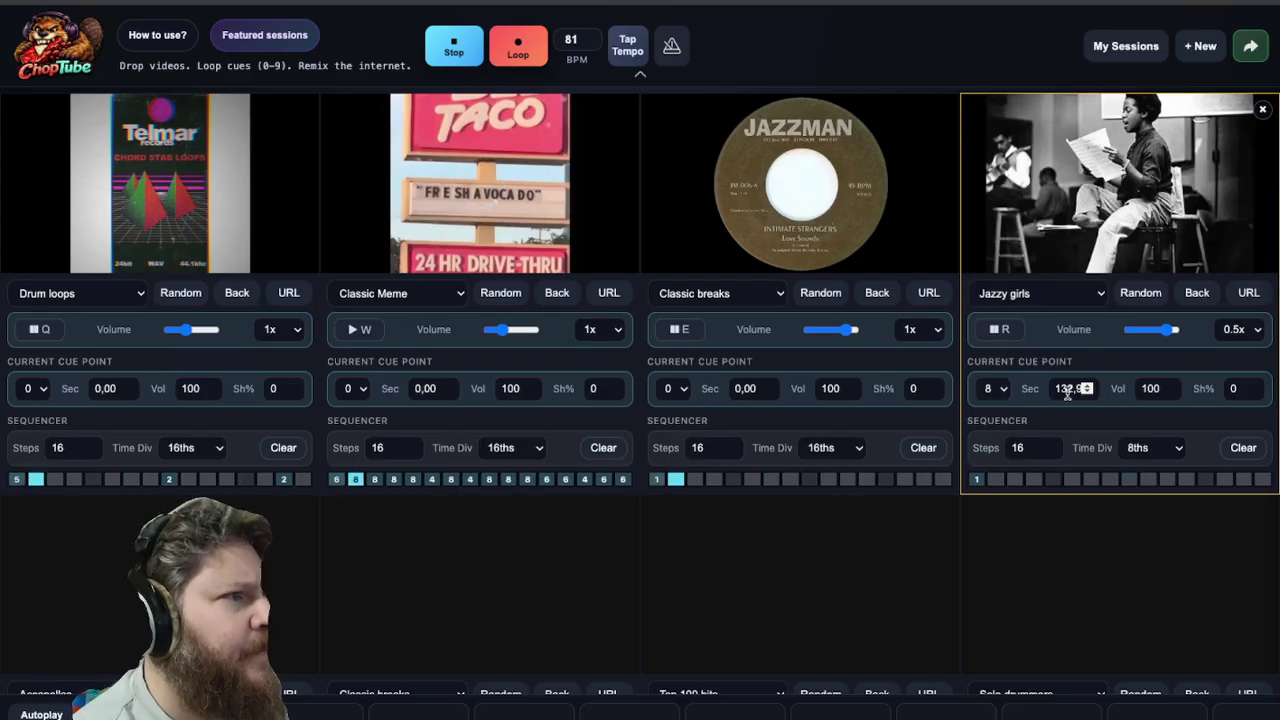
pyautogui.press('3')
pyautogui.press('5')
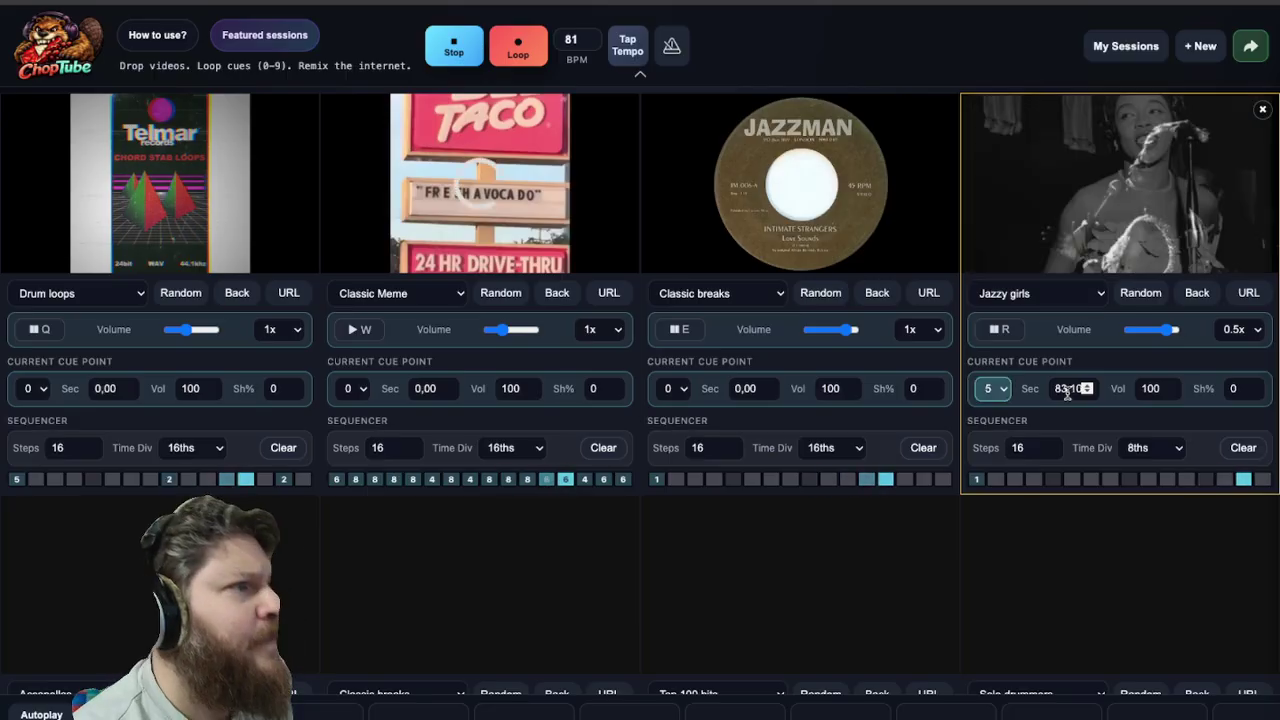
pyautogui.press('3')
pyautogui.press('5')
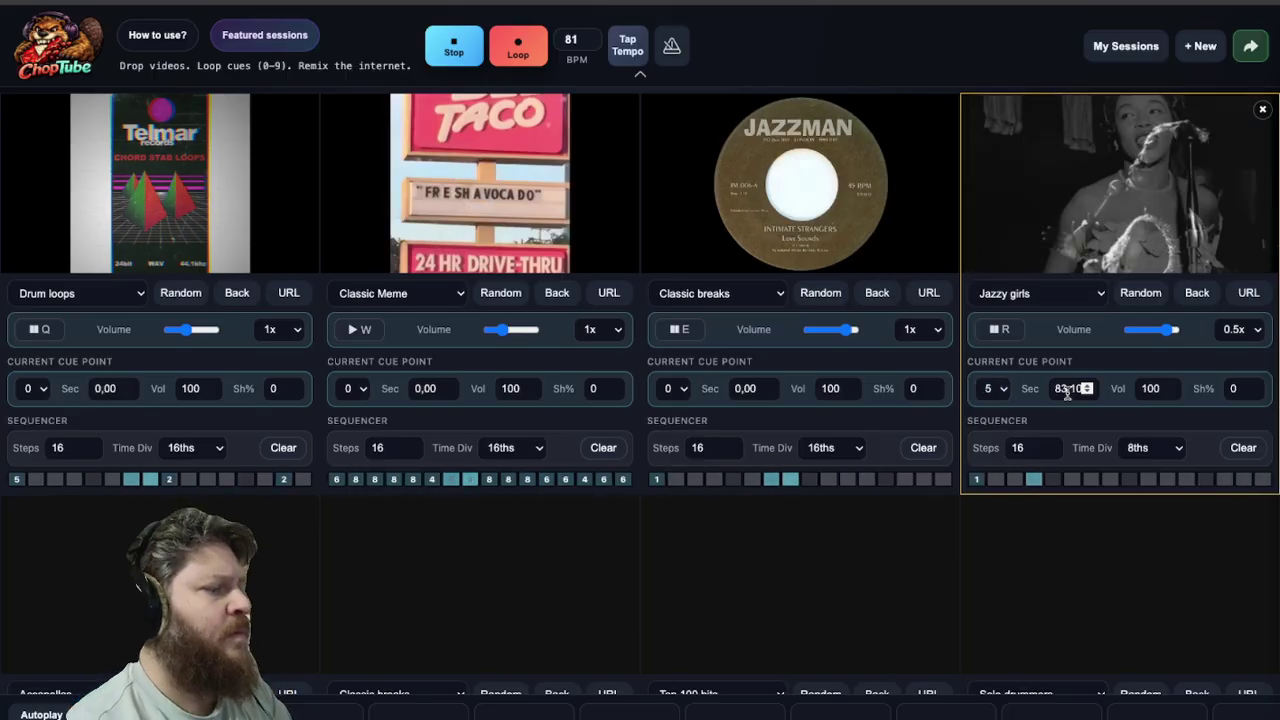
pyautogui.press('4')
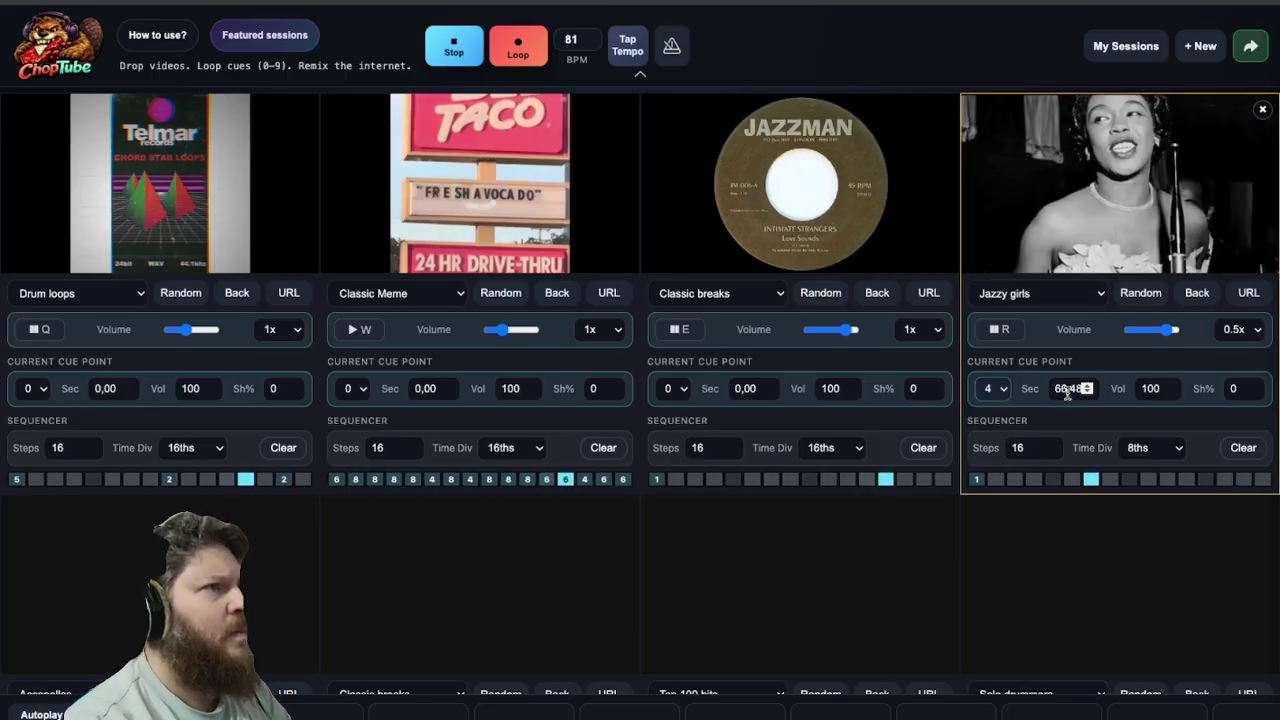
pyautogui.press('5')
pyautogui.press('4')
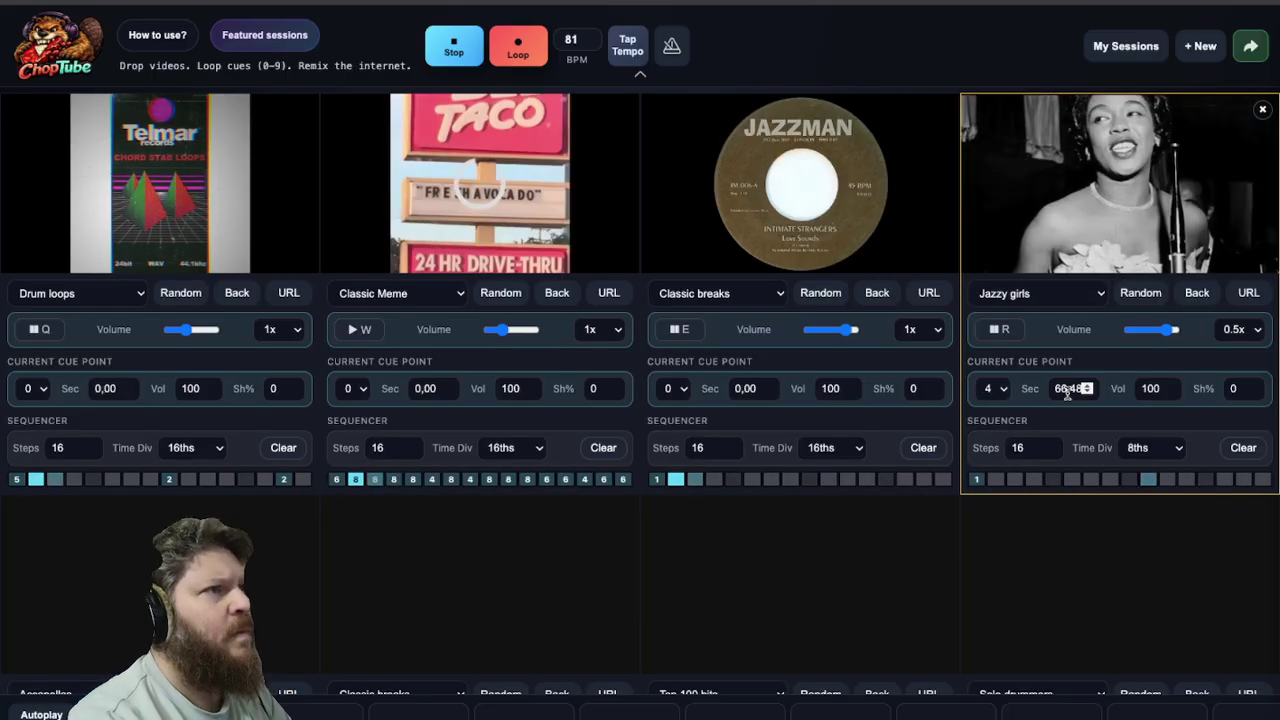
# Record cues 3, 4 and 2 live into the Jazzy girls sequencer at 8ths.
pyautogui.press('3')
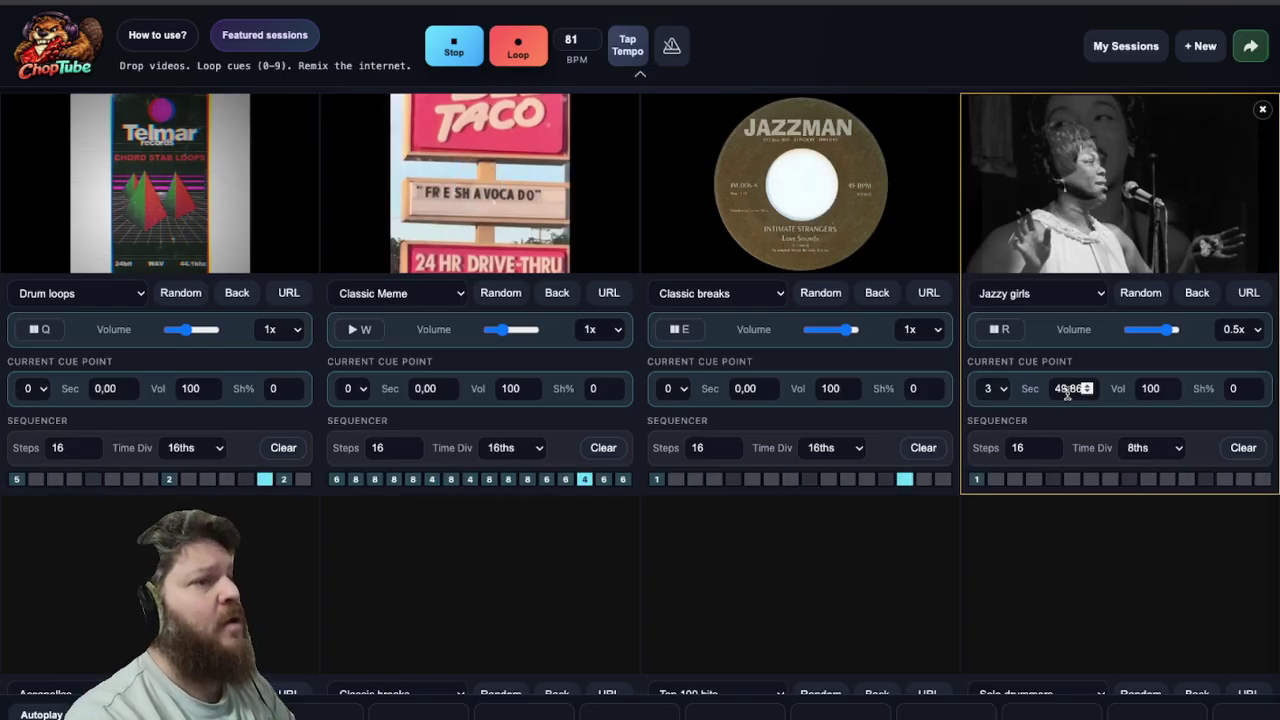
pyautogui.press('4')
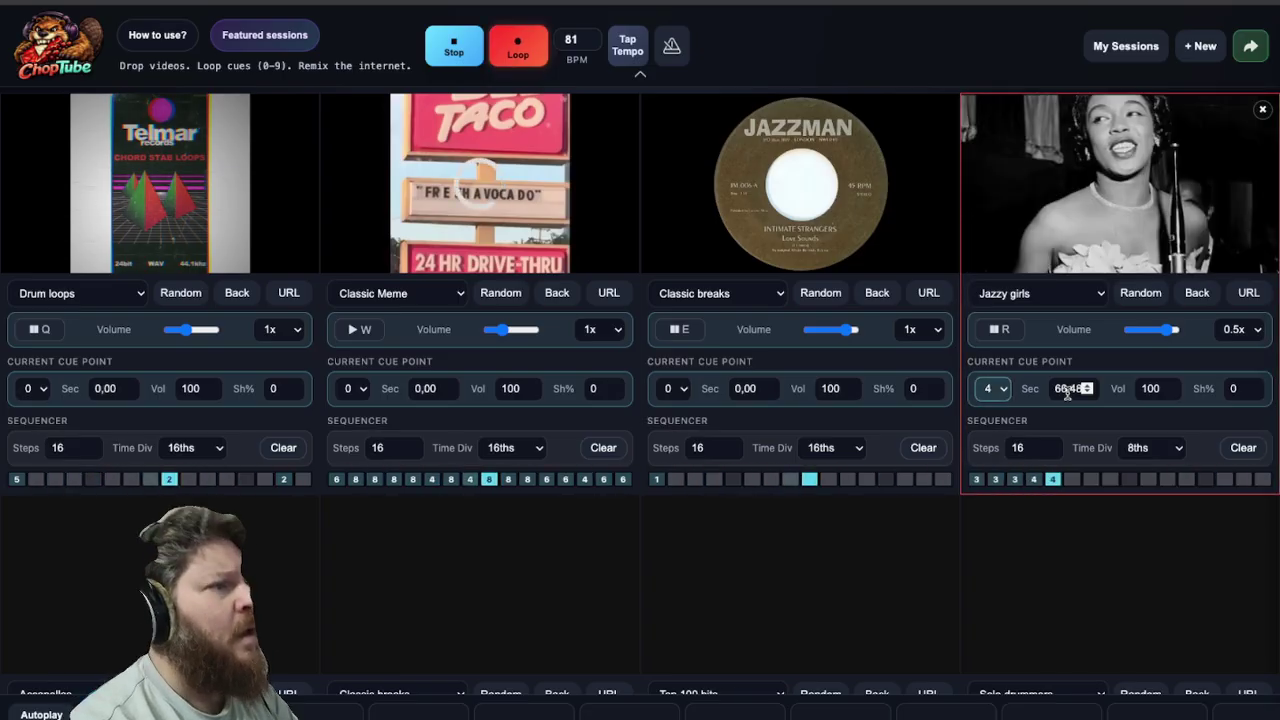
pyautogui.press('5')
pyautogui.press('4')
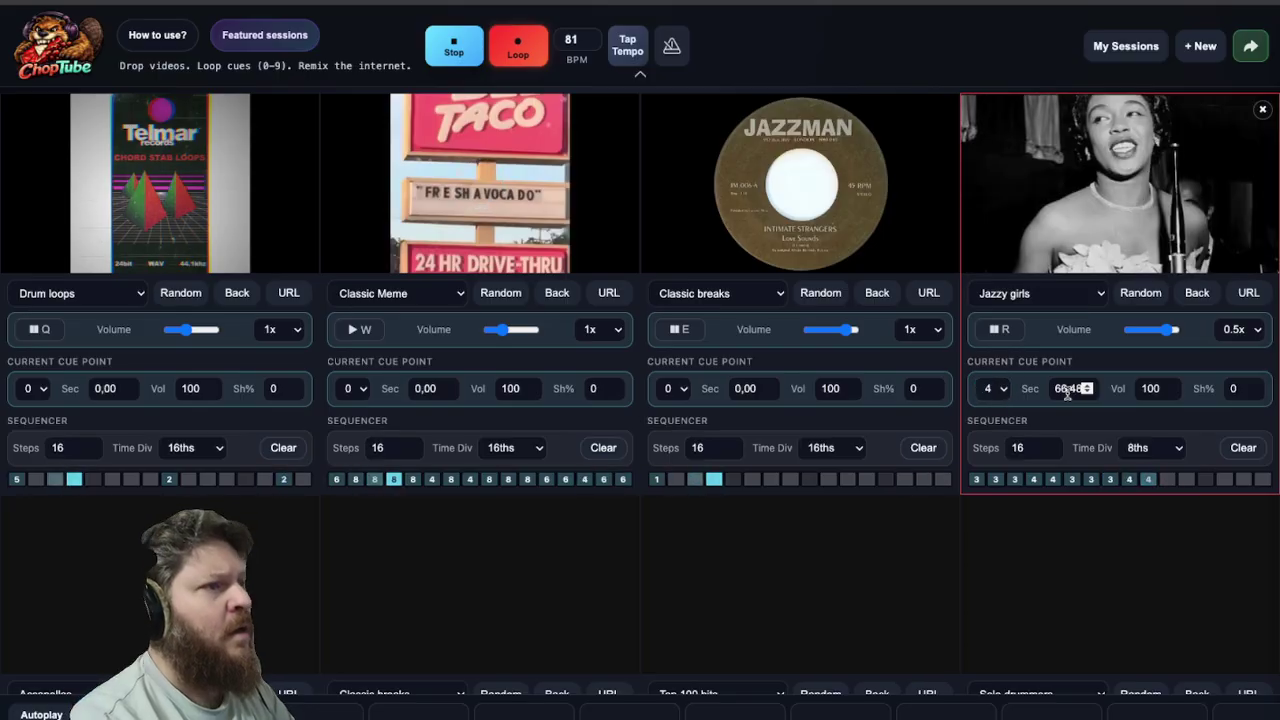
pyautogui.press('2')
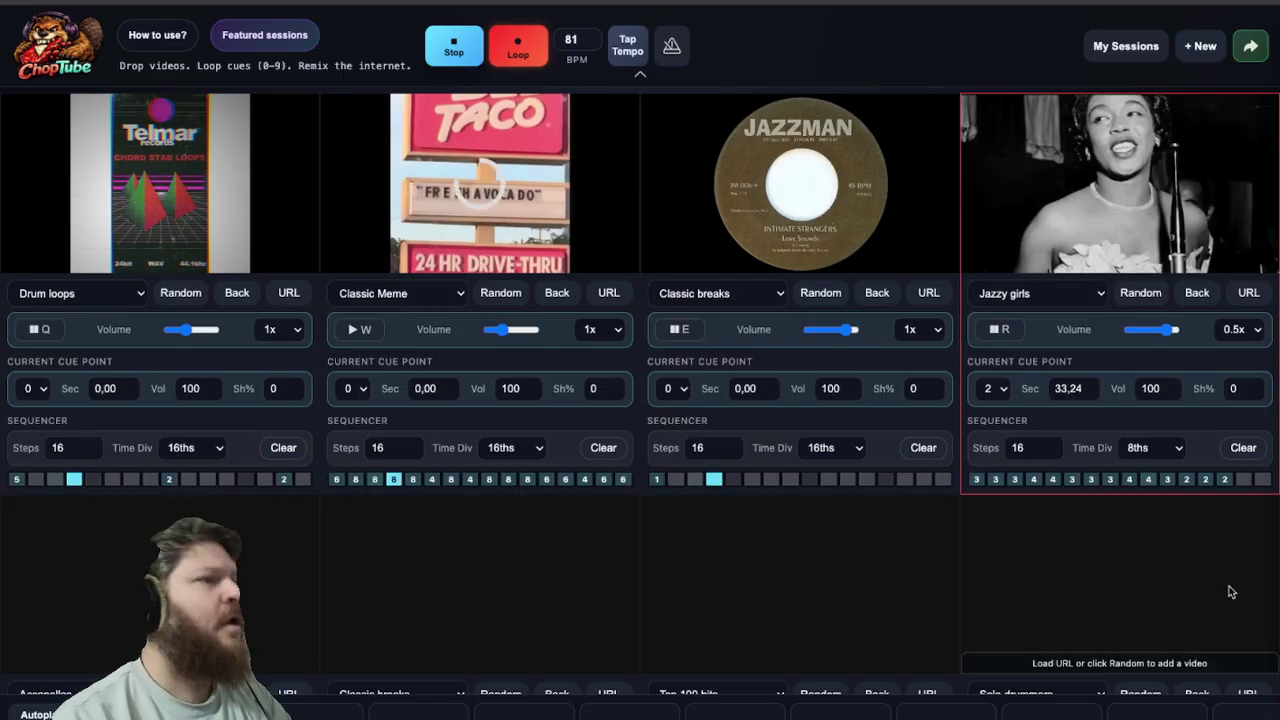
# Clear the Jazzy girls sequence and record a new pattern of cues 3 and 4 at a 16ths time division.
pyautogui.click(1153, 440)
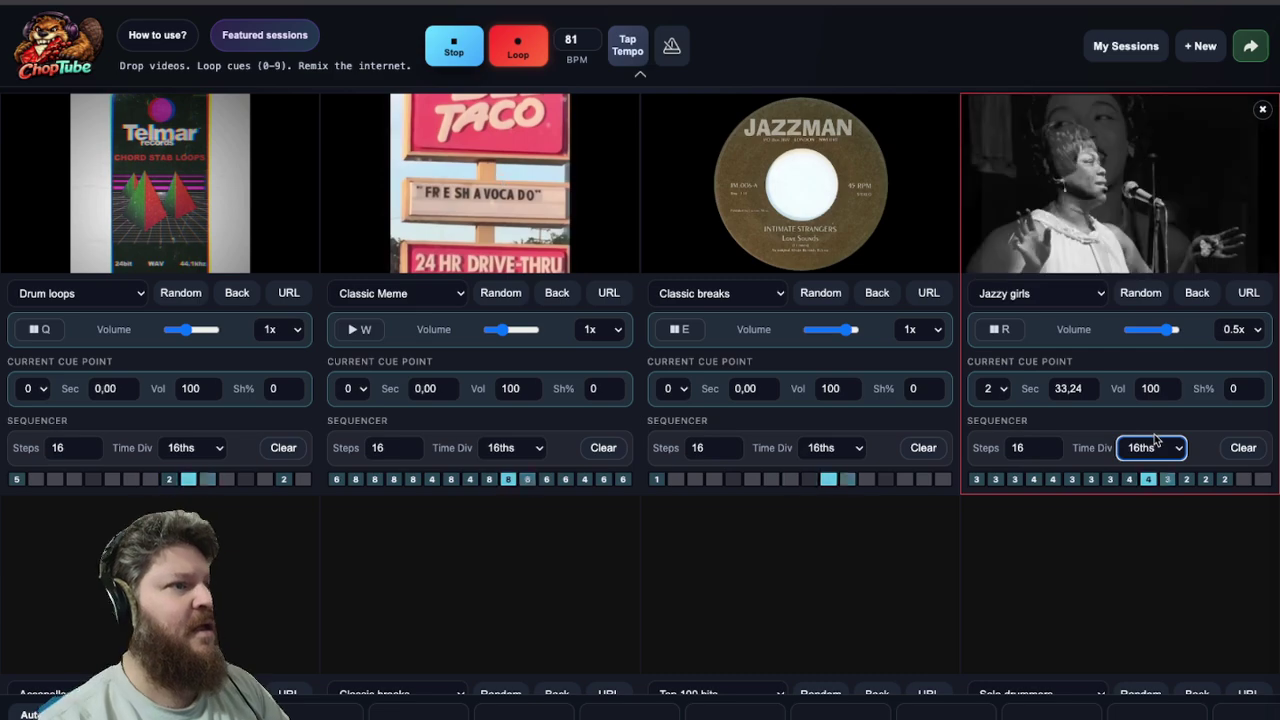
pyautogui.click(1244, 448)
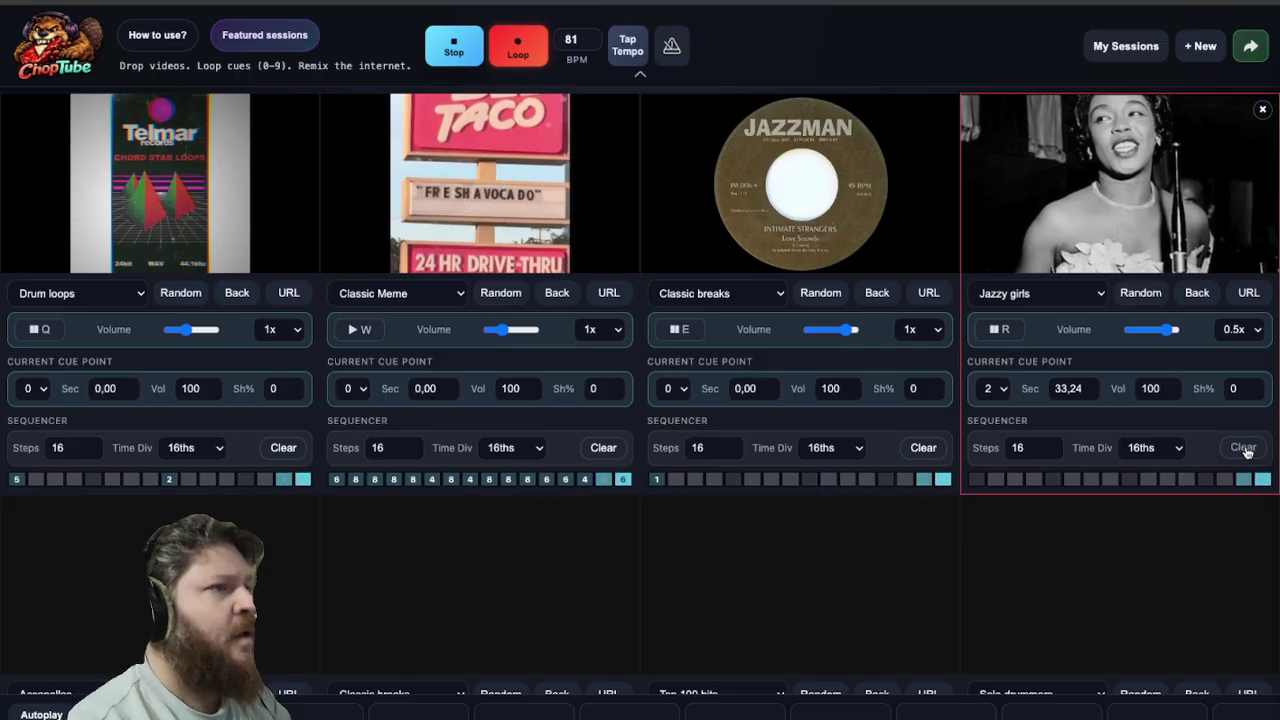
pyautogui.press('3')
pyautogui.press('4')
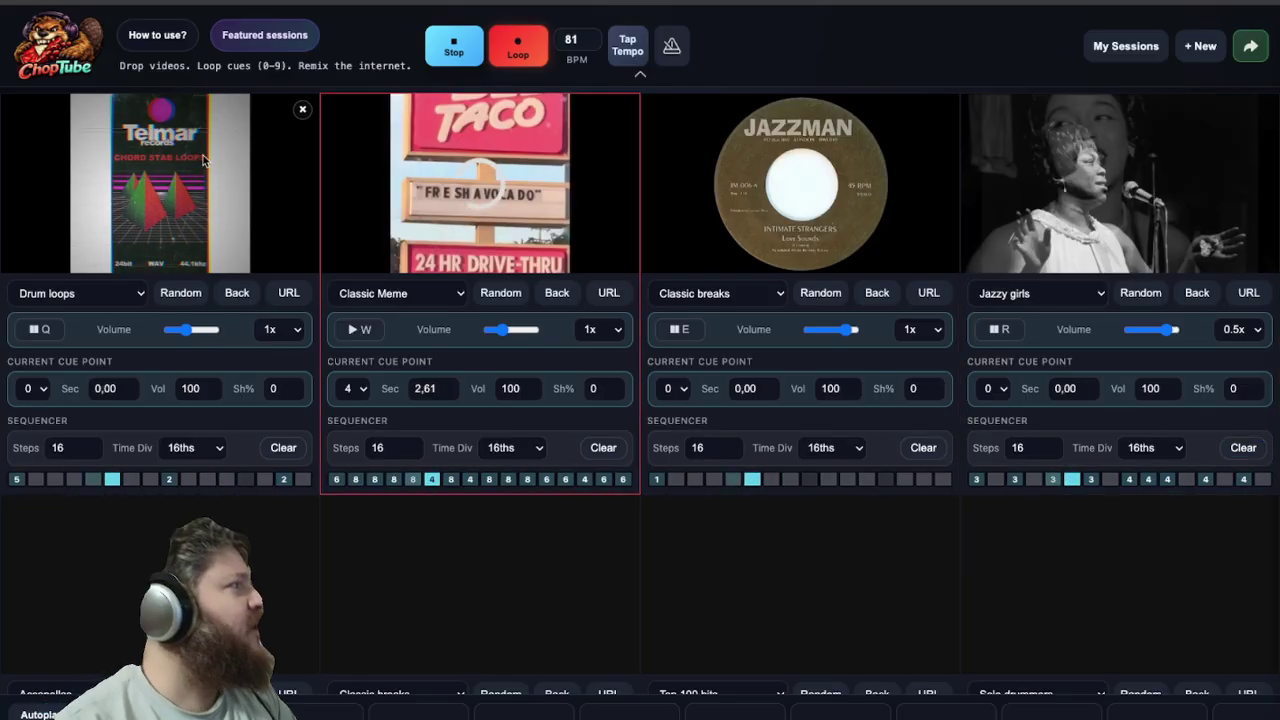
# Copy the Drum loops tile and paste it into the empty tile directly below.
pyautogui.rightClick(128, 320)
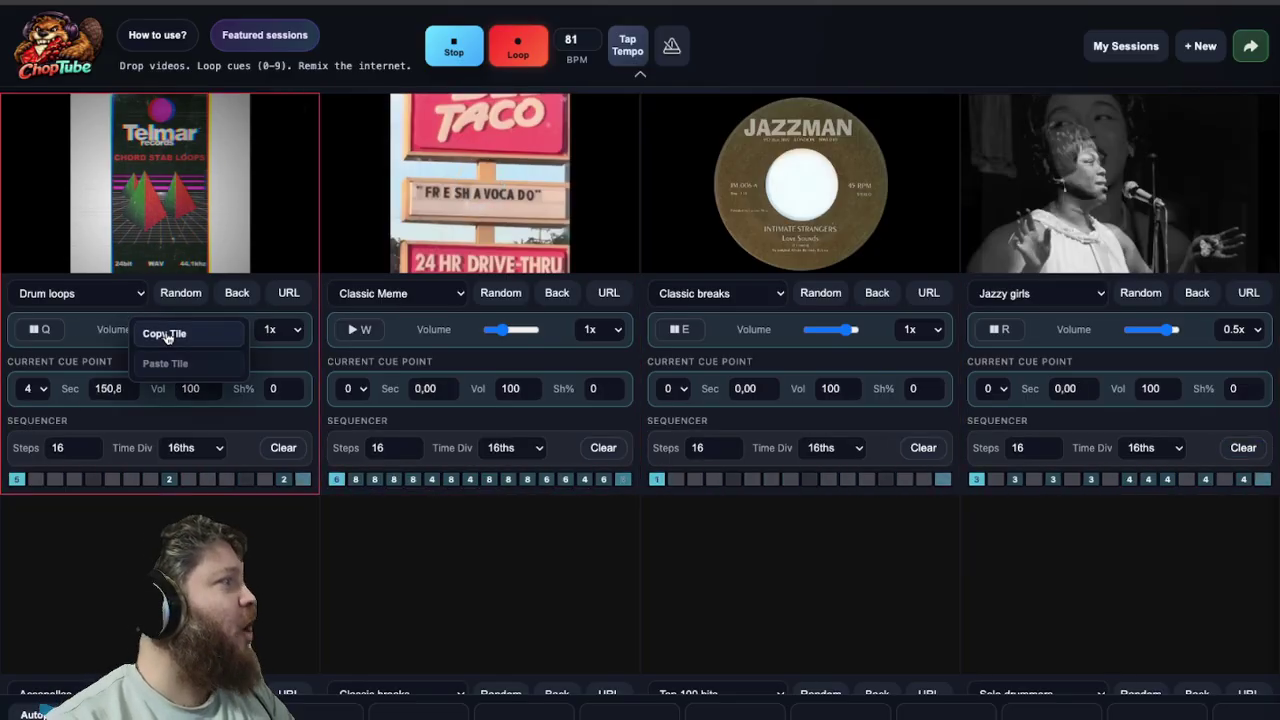
pyautogui.click(160, 334)
pyautogui.rightClick(150, 565)
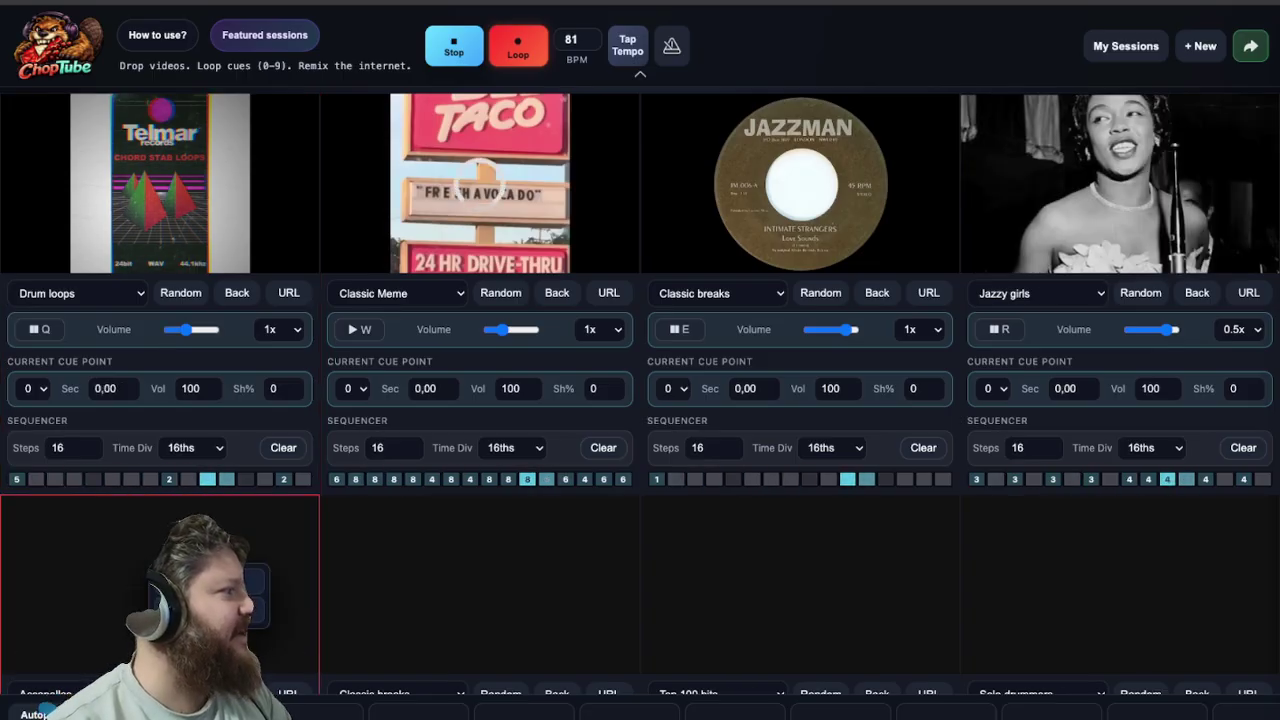
pyautogui.click(160, 600)
# Pause the original Drum loops tile and turn off loop recording.
pyautogui.scroll(-2, 640, 400)
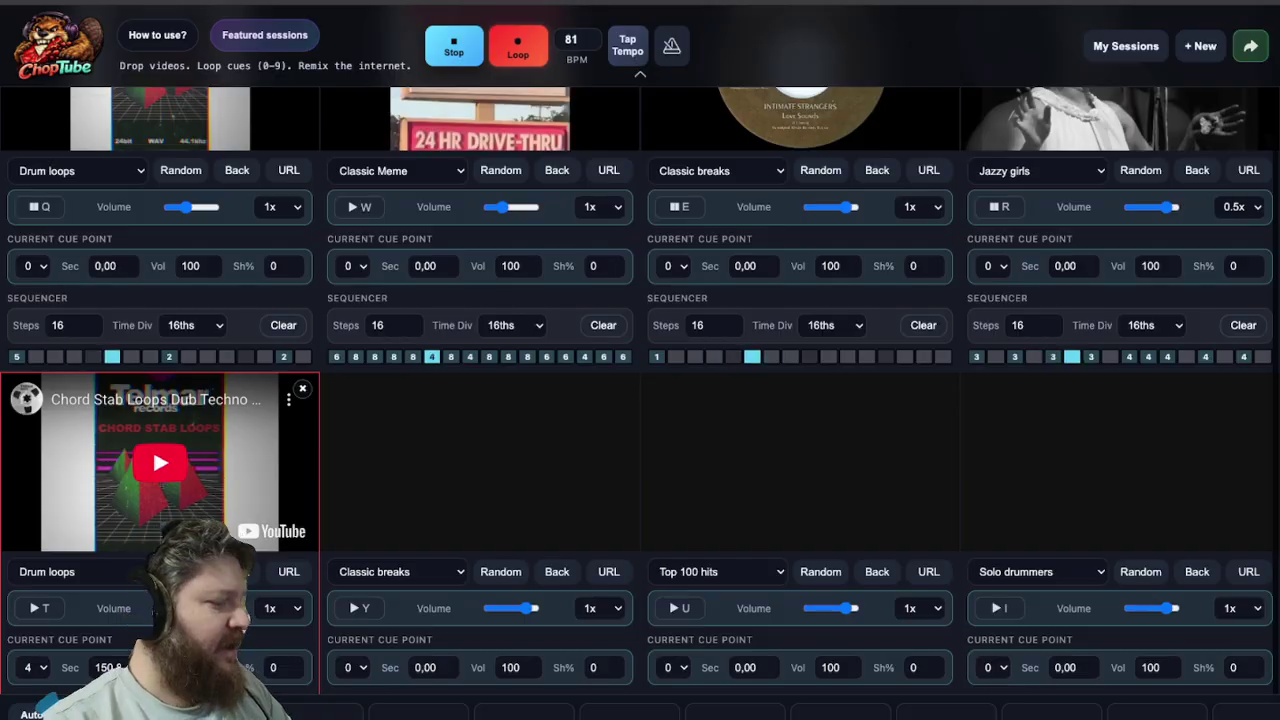
pyautogui.click(91, 238)
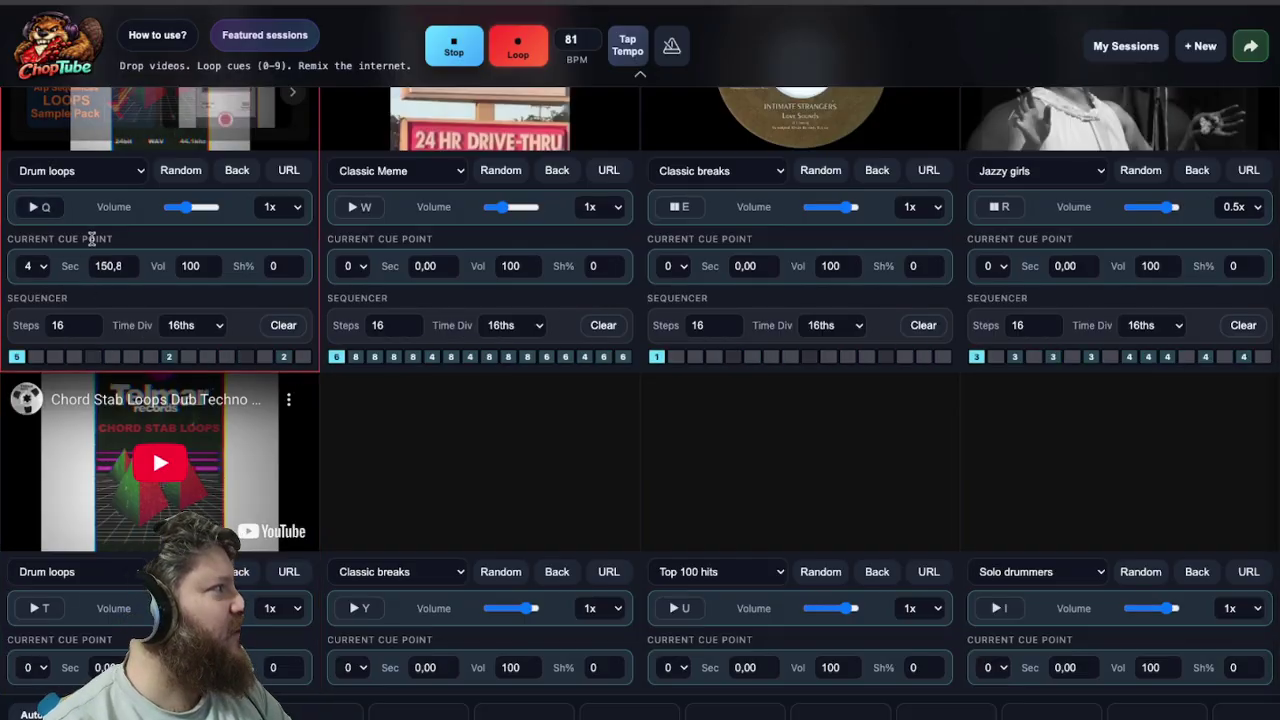
pyautogui.click(525, 56)
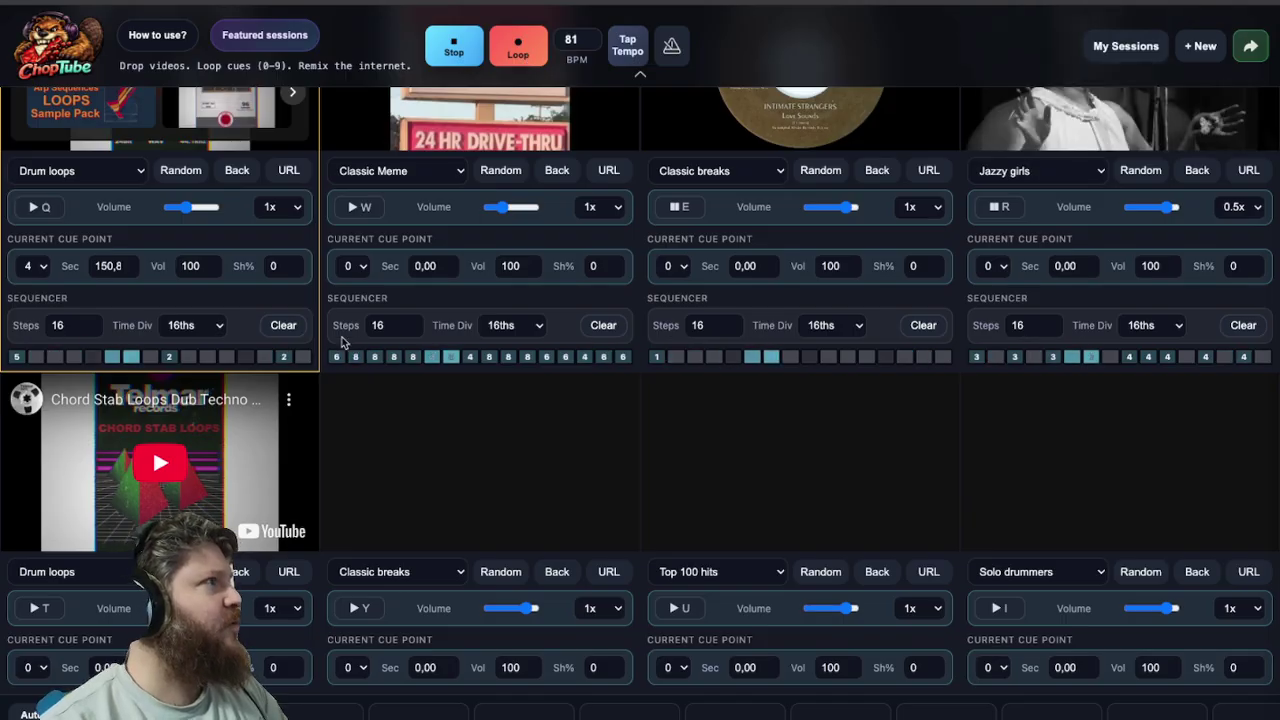
# Select the pasted Drum loops tile and audition its cues 3, 8 and 4.
pyautogui.scroll(-1, 341, 343)
pyautogui.click(230, 420)
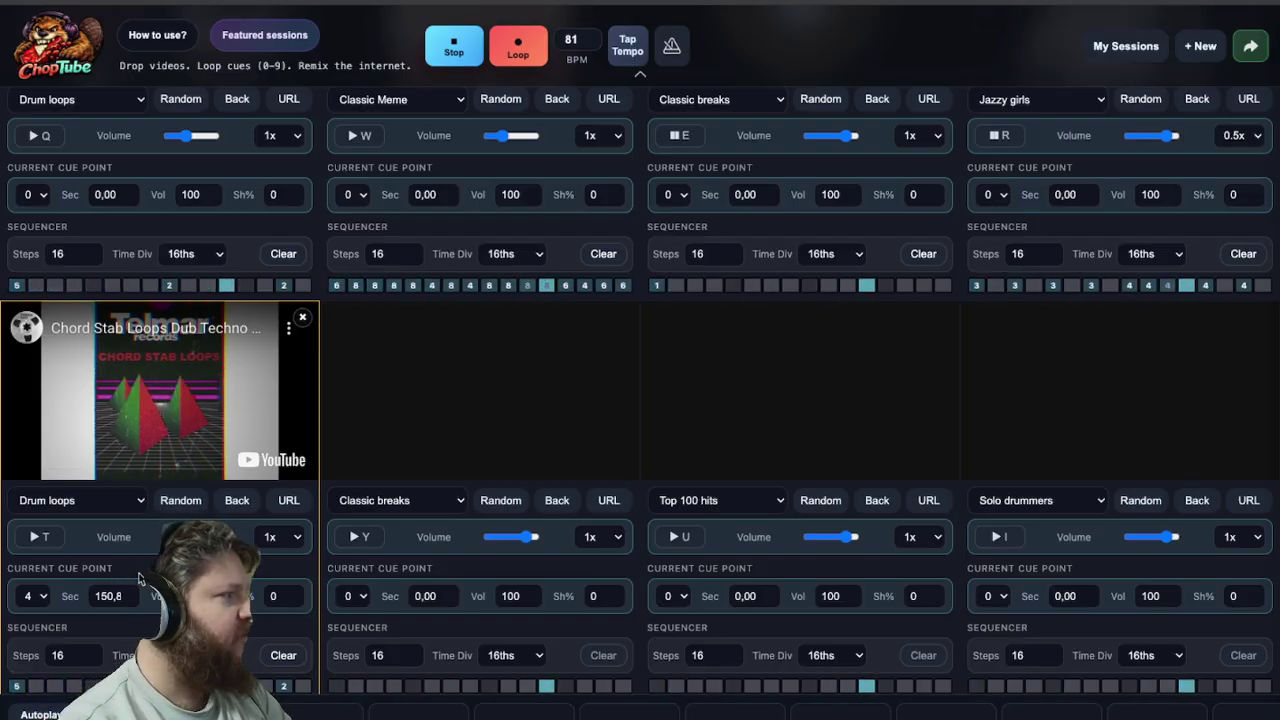
pyautogui.press('3')
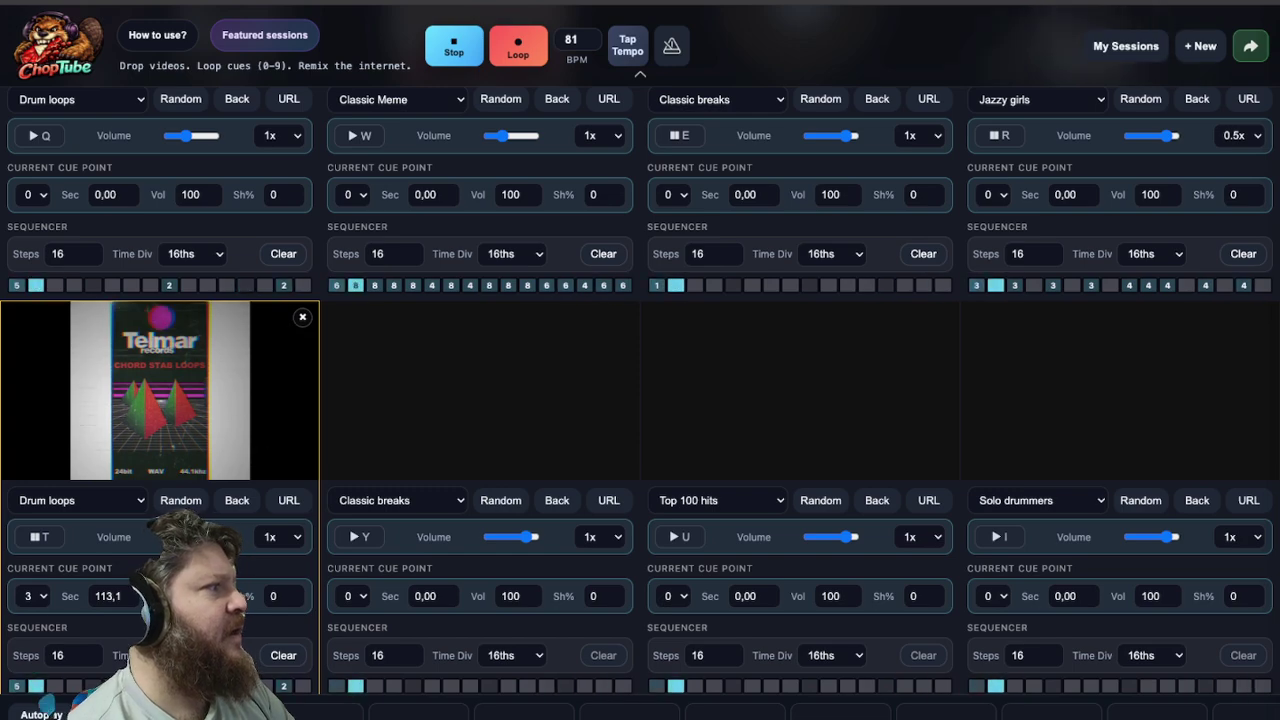
pyautogui.press('8')
pyautogui.press('4')
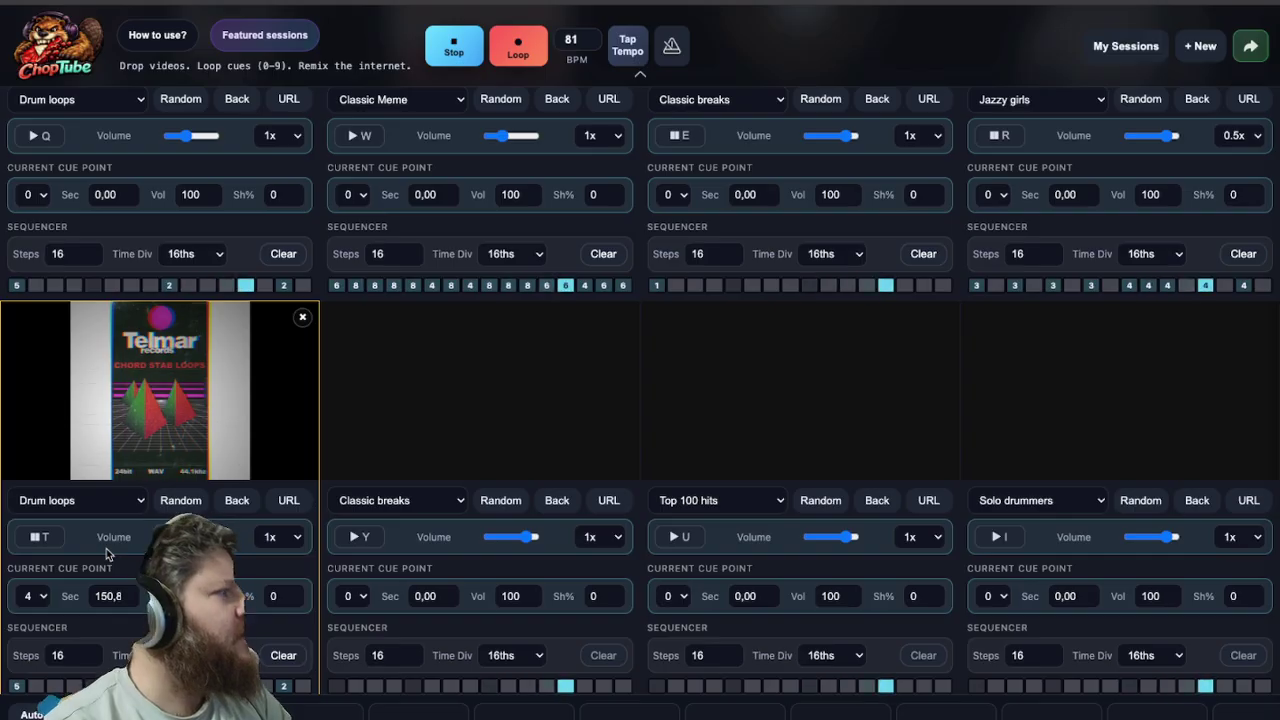
pyautogui.press('4')
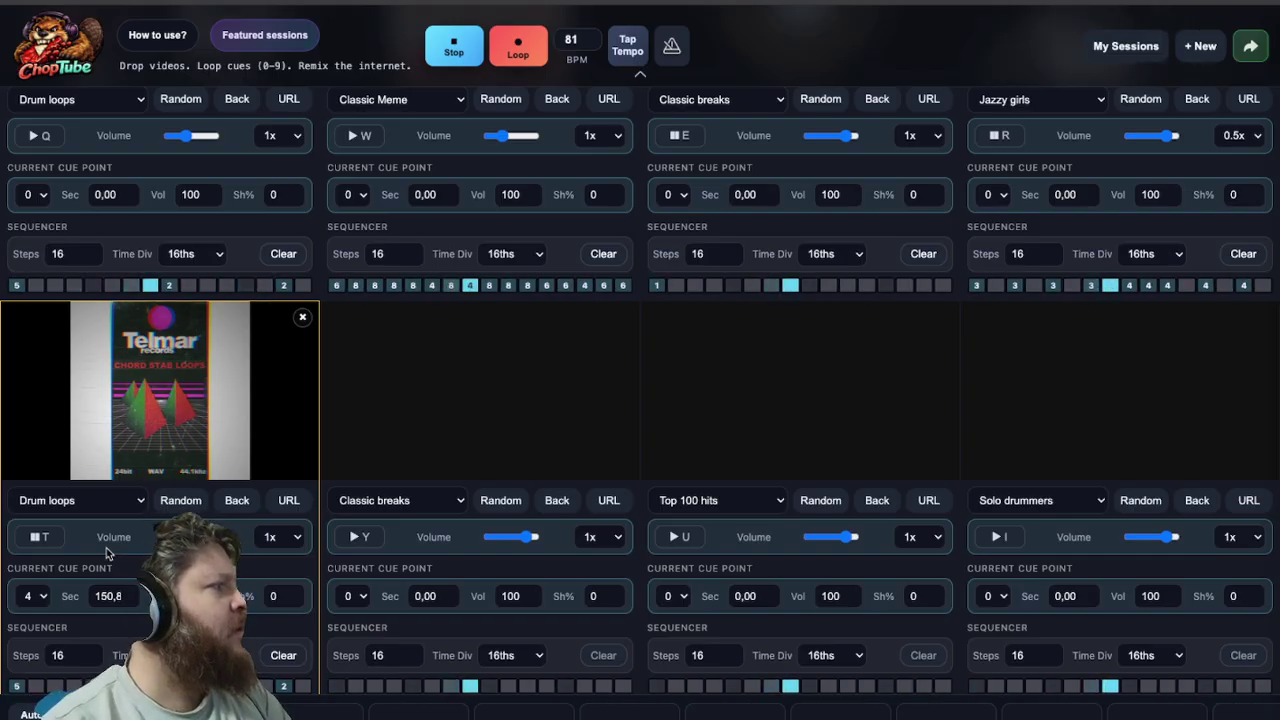
# Clear the pasted Drum loops tile's sequence and shift its cue 4 earlier to 150.1 seconds.
pyautogui.click(292, 655)
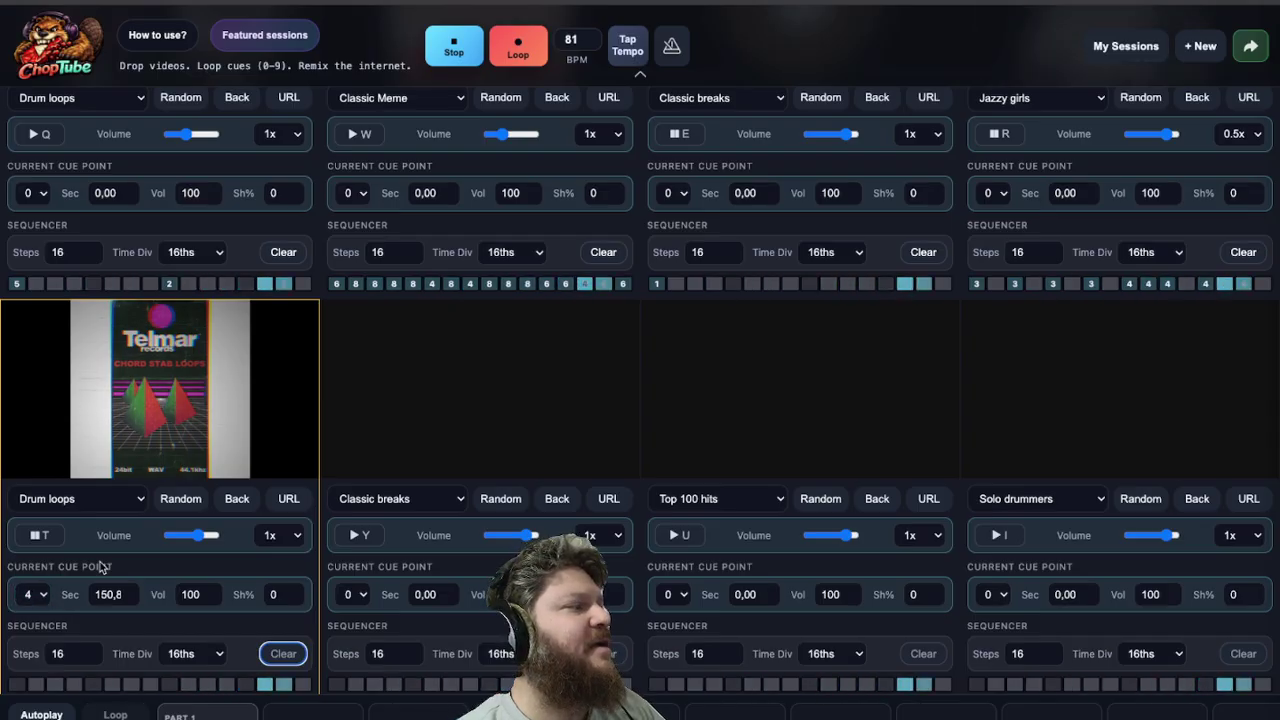
pyautogui.press('Down')
pyautogui.press('Down')
pyautogui.press('Down')
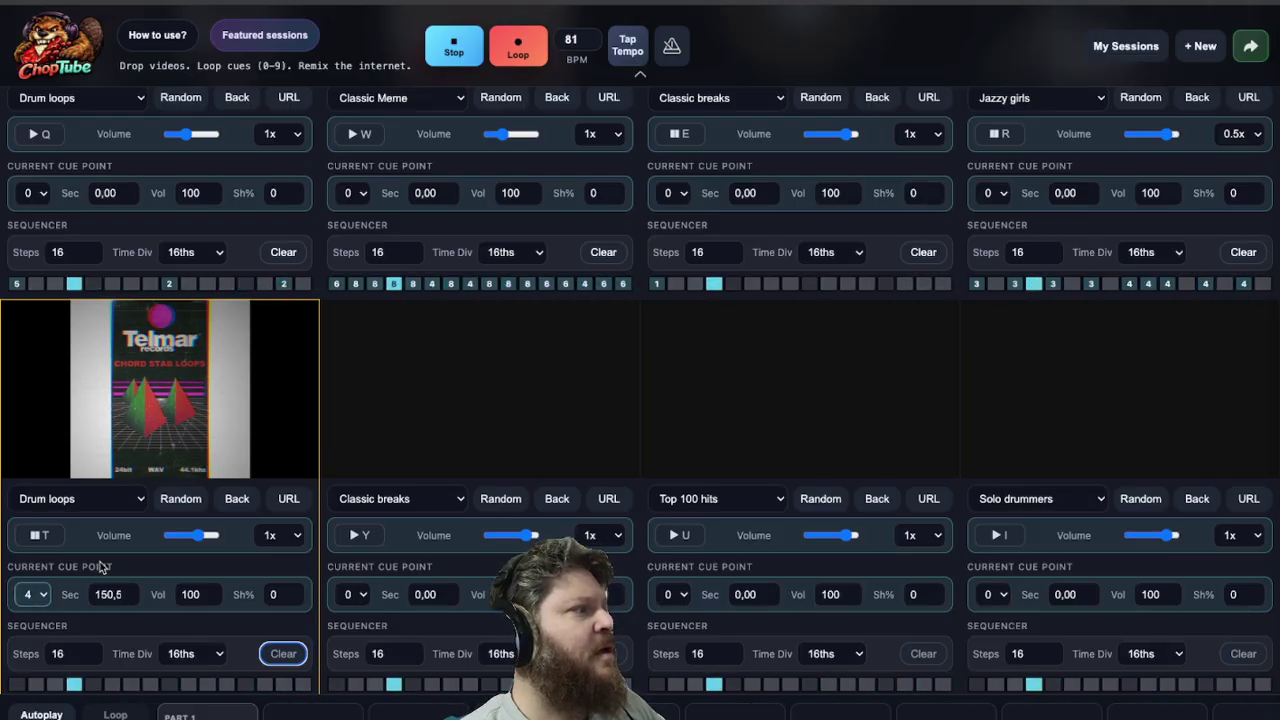
pyautogui.press('Down')
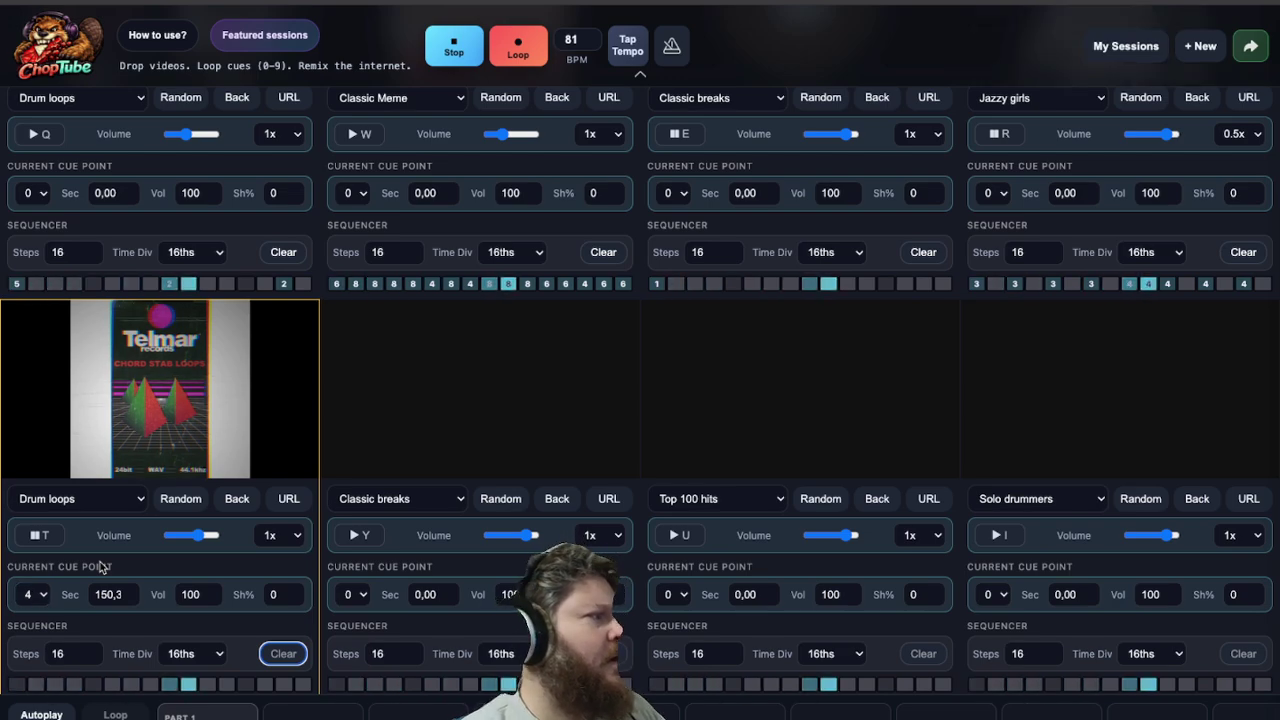
pyautogui.press('Down')
pyautogui.press('Down')
pyautogui.press('Down')
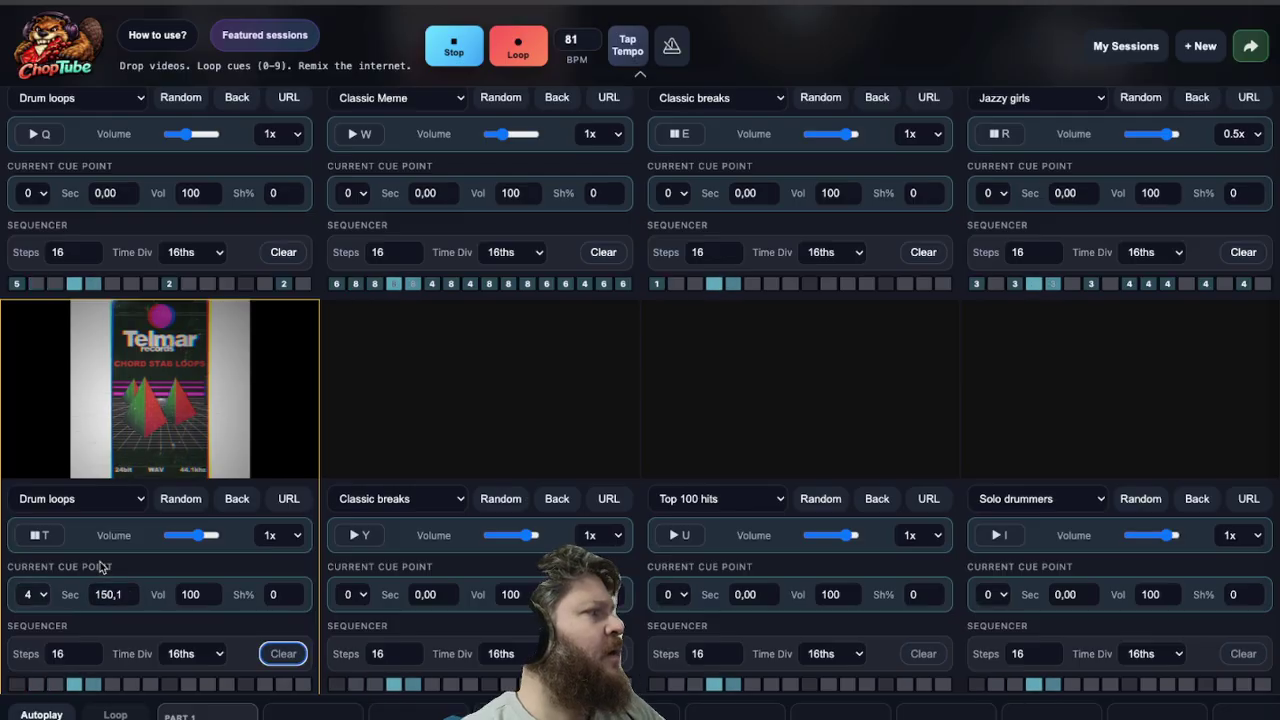
# Shift cue 4 of the pasted Drum loops tile back and forth by ear, settling at 150.8 seconds.
pyautogui.press('Down')
pyautogui.press('Down')
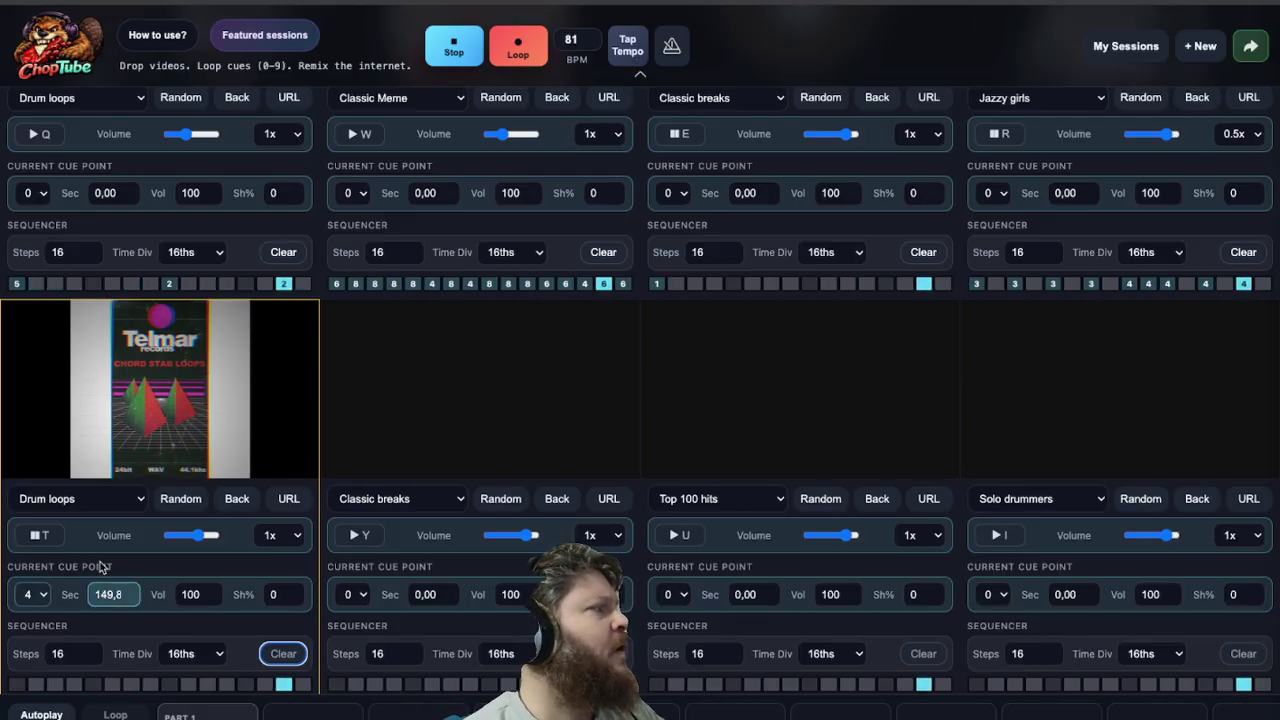
pyautogui.press('Down')
pyautogui.press('Down')
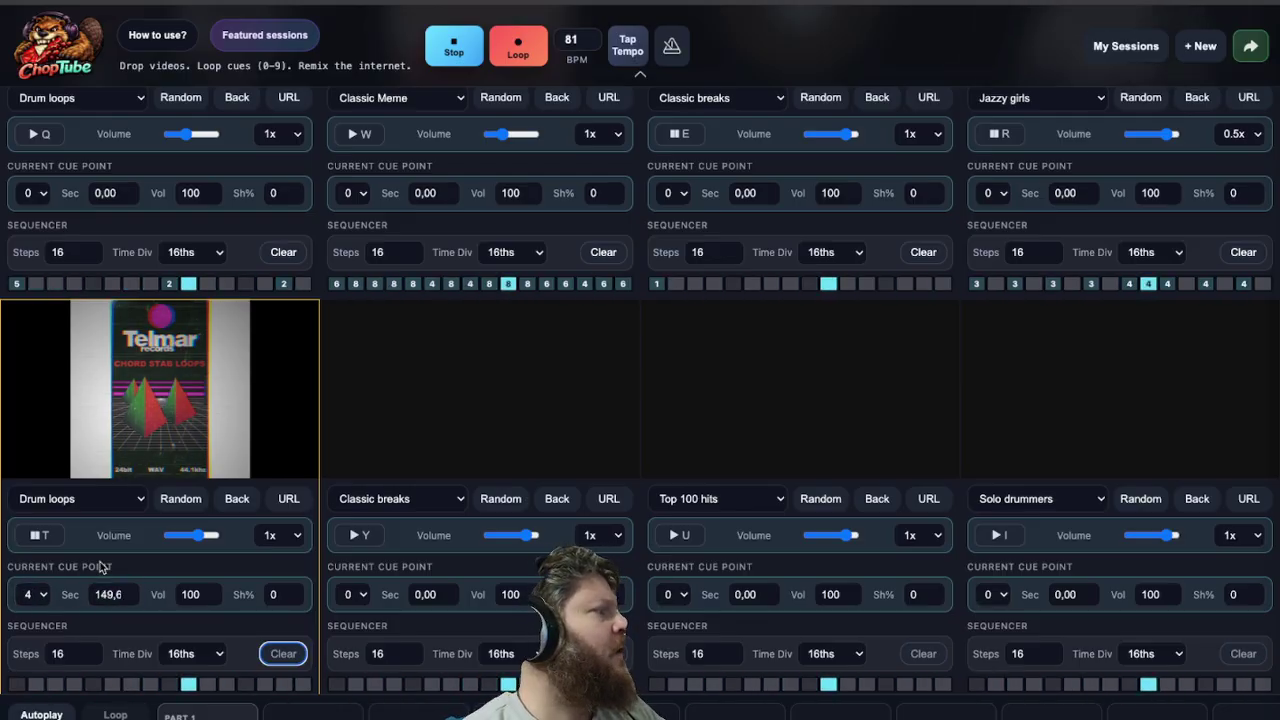
pyautogui.press('Up')
pyautogui.press('Up')
pyautogui.press('Up')
pyautogui.press('Up')
pyautogui.press('Up')
pyautogui.press('Up')
pyautogui.press('Up')
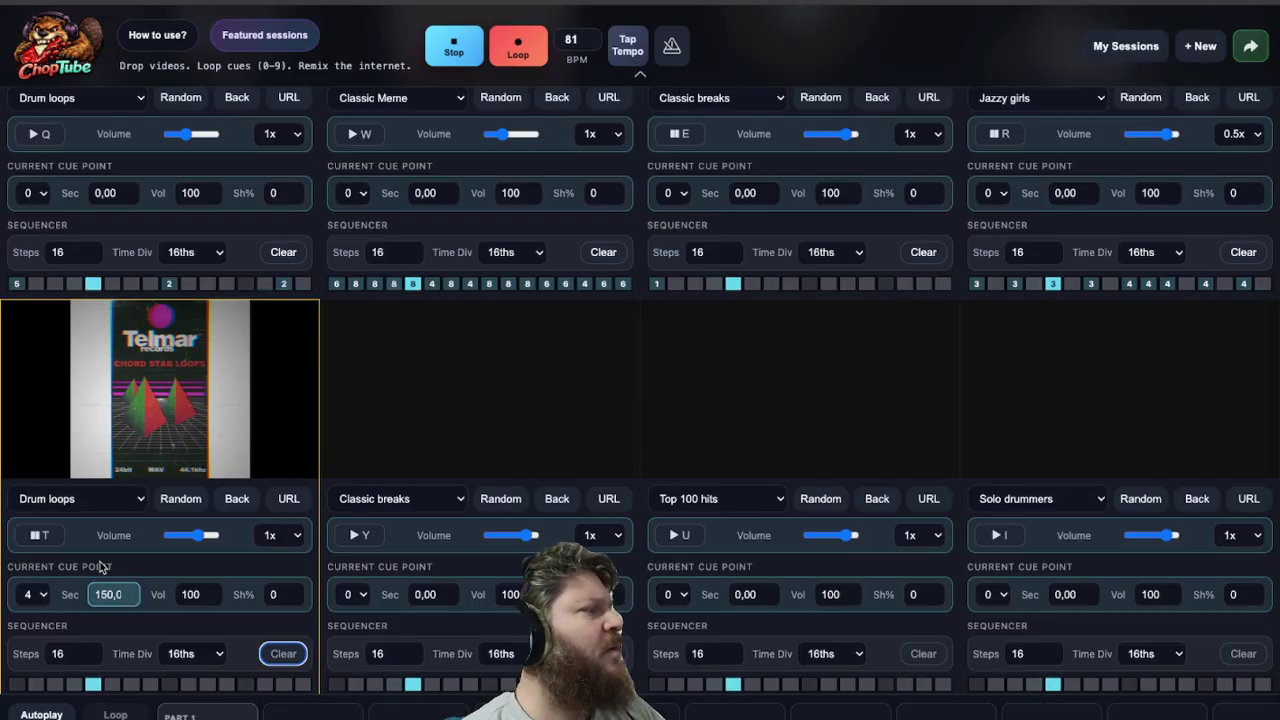
pyautogui.press('Up')
pyautogui.press('Up')
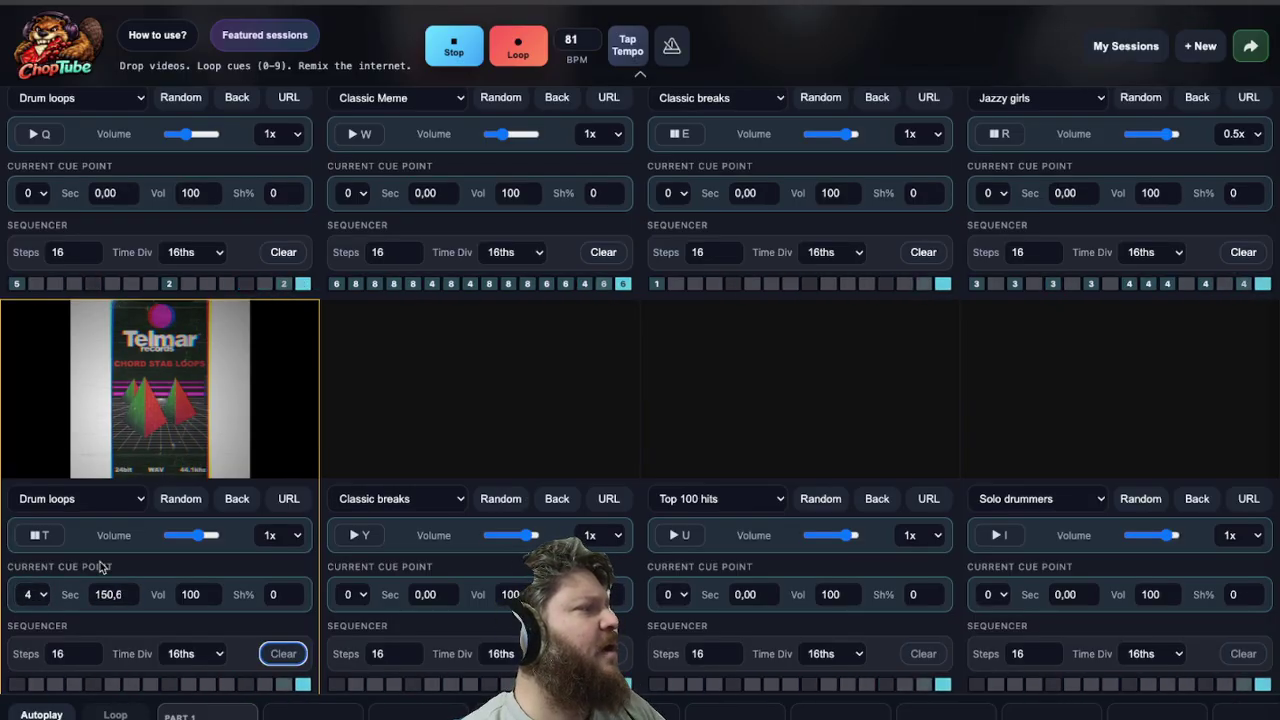
pyautogui.press('Up')
pyautogui.press('Up')
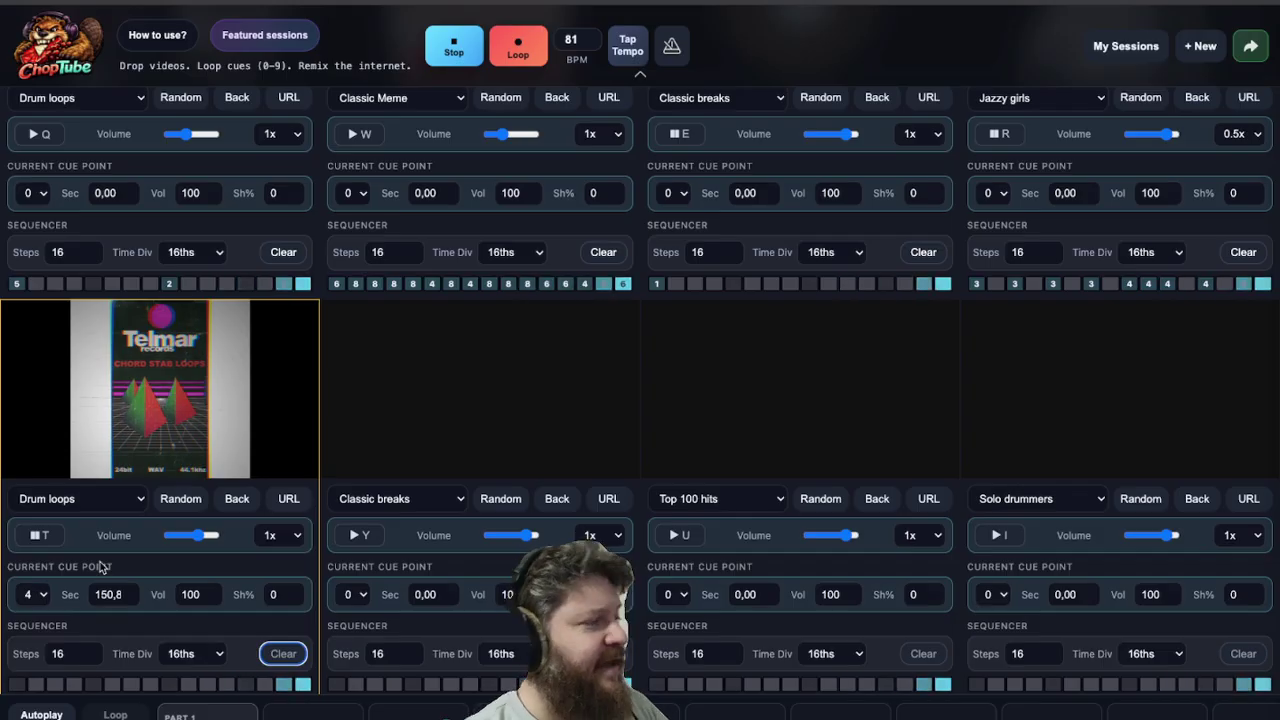
# Audition cues 5 and 6, and record a pattern of cues 6 and 4 into the pasted Drum loops tile's sequencer.
pyautogui.press('5')
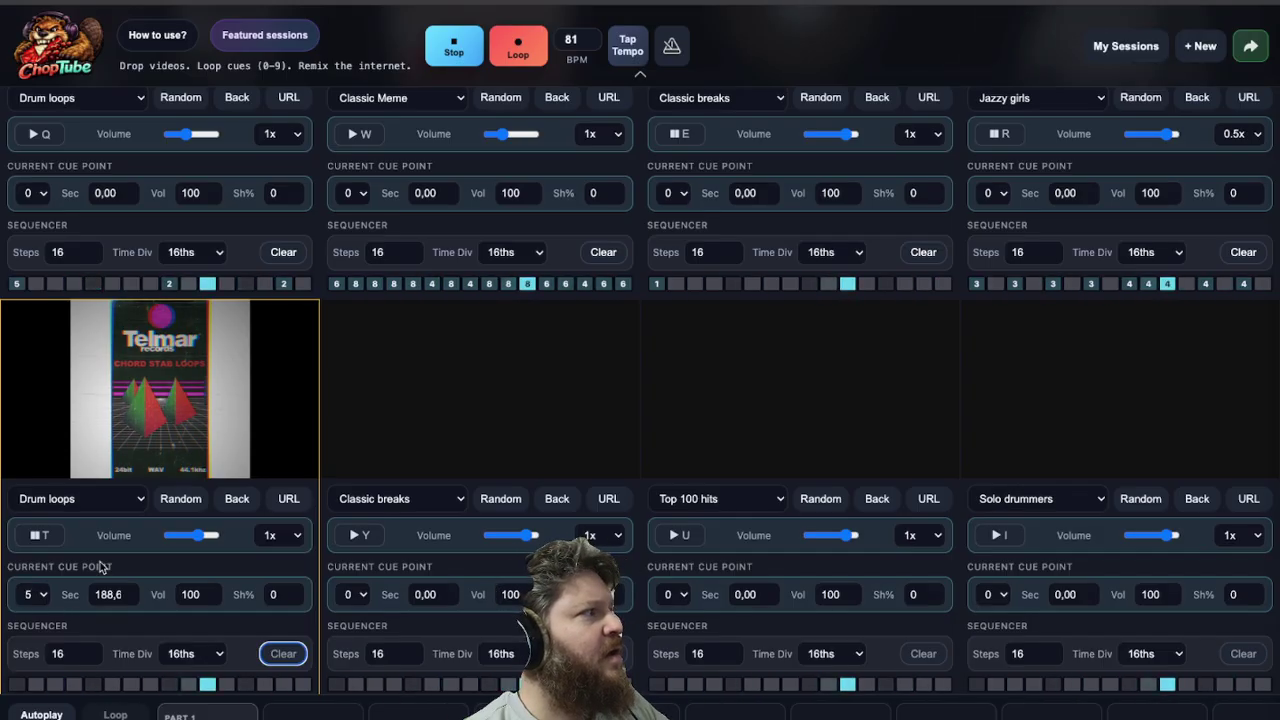
pyautogui.press('6')
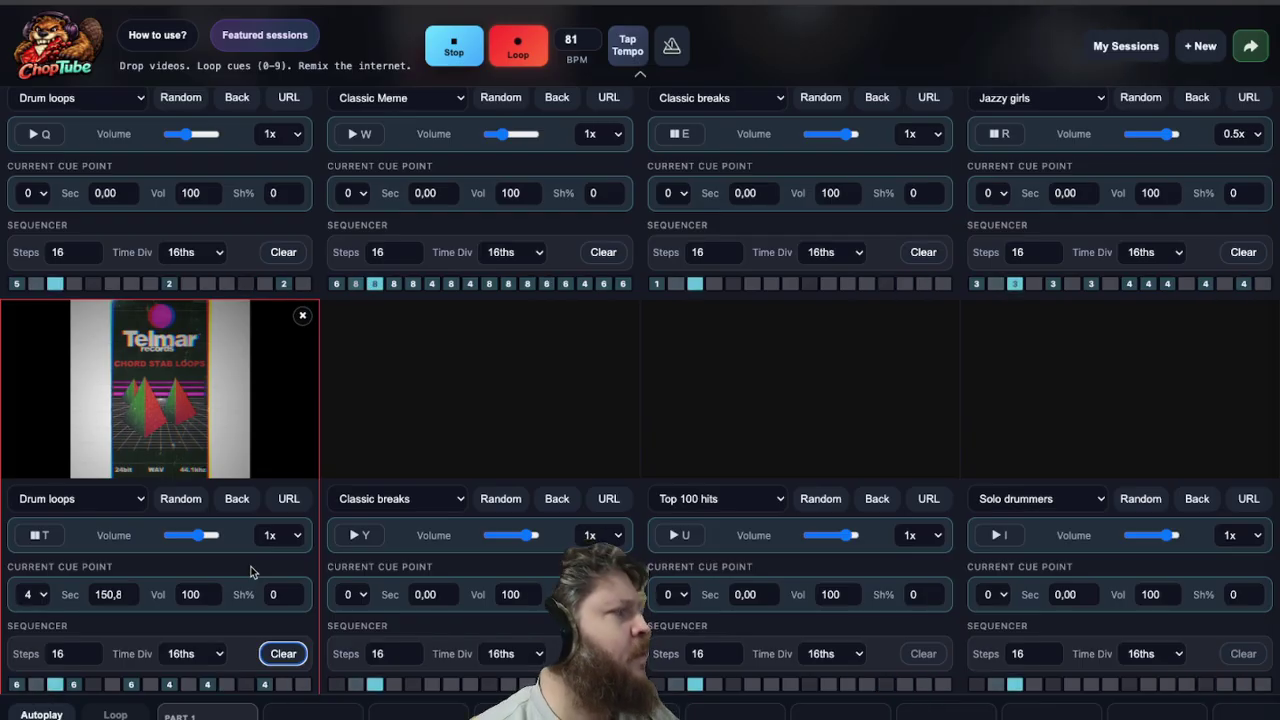
pyautogui.click(155, 614)
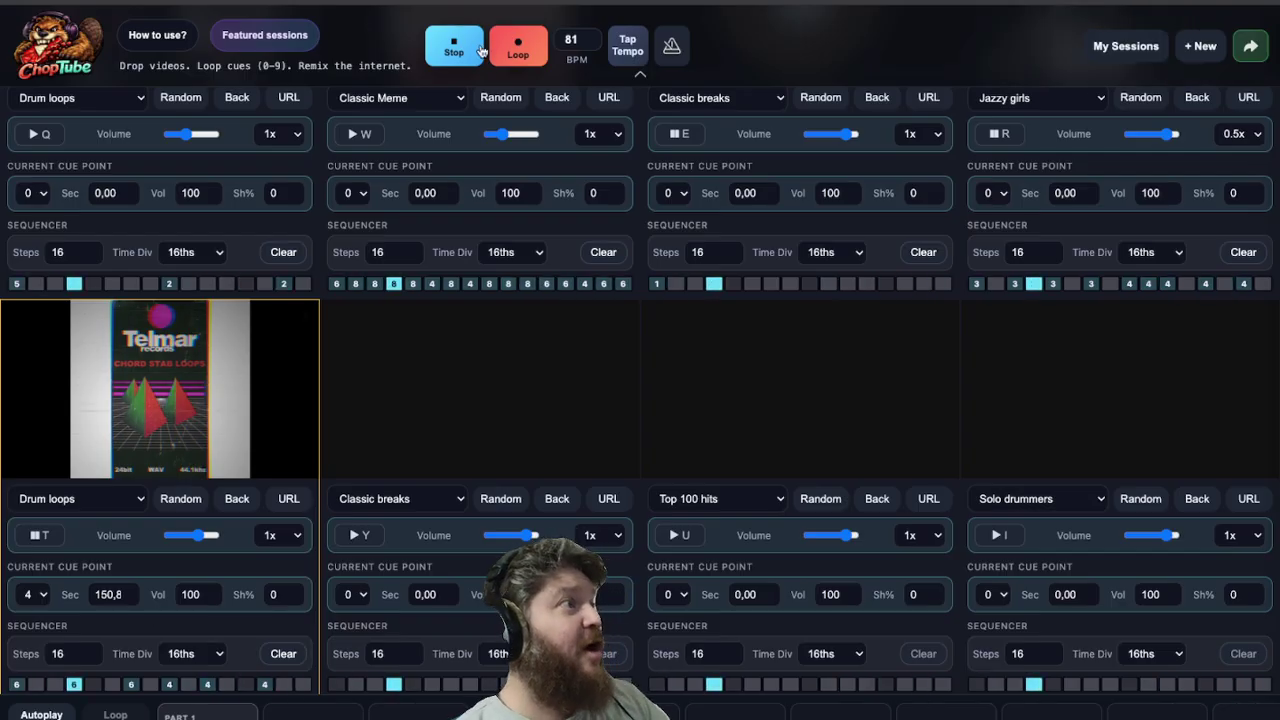
# Trigger cue 6 of the pasted Drum loops tile and move its start to 380.3 seconds.
pyautogui.press('6')
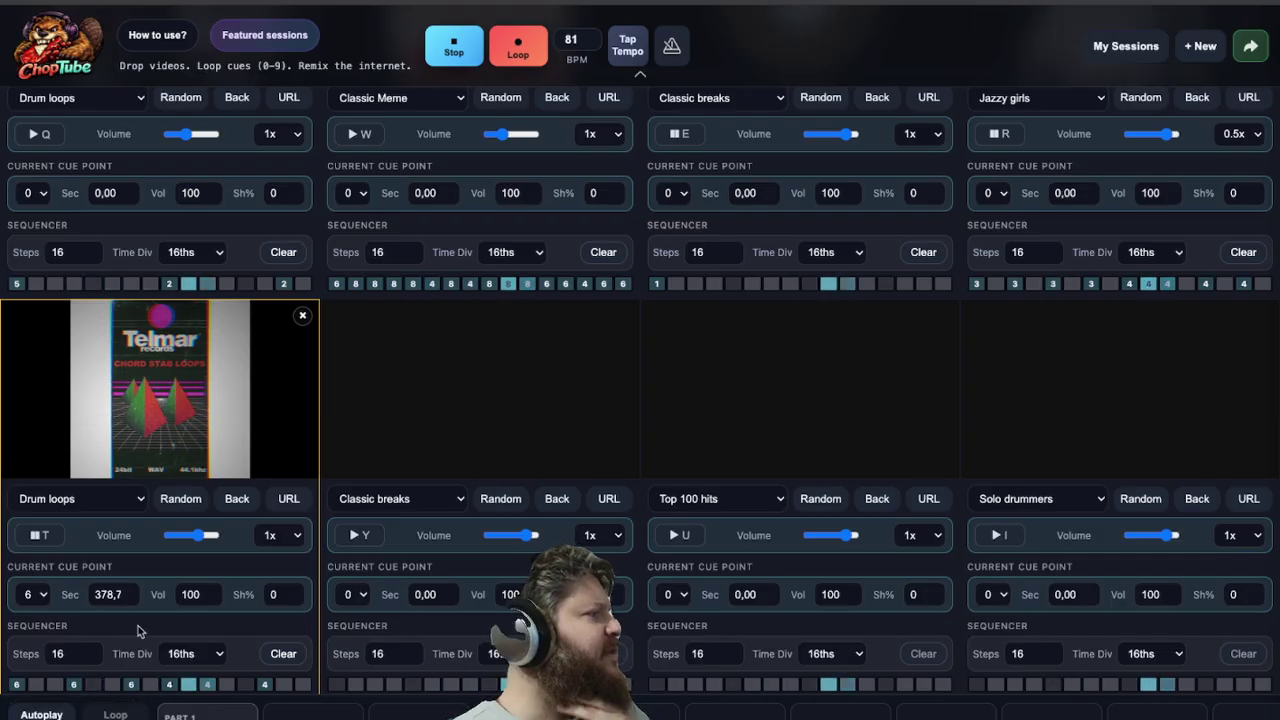
pyautogui.press('Up')
pyautogui.press('Up')
pyautogui.press('Up')
pyautogui.press('Up')
pyautogui.press('Up')
pyautogui.press('Up')
pyautogui.press('Up')
pyautogui.press('Up')
pyautogui.press('Up')
pyautogui.press('Up')
pyautogui.press('Up')
pyautogui.press('Up')
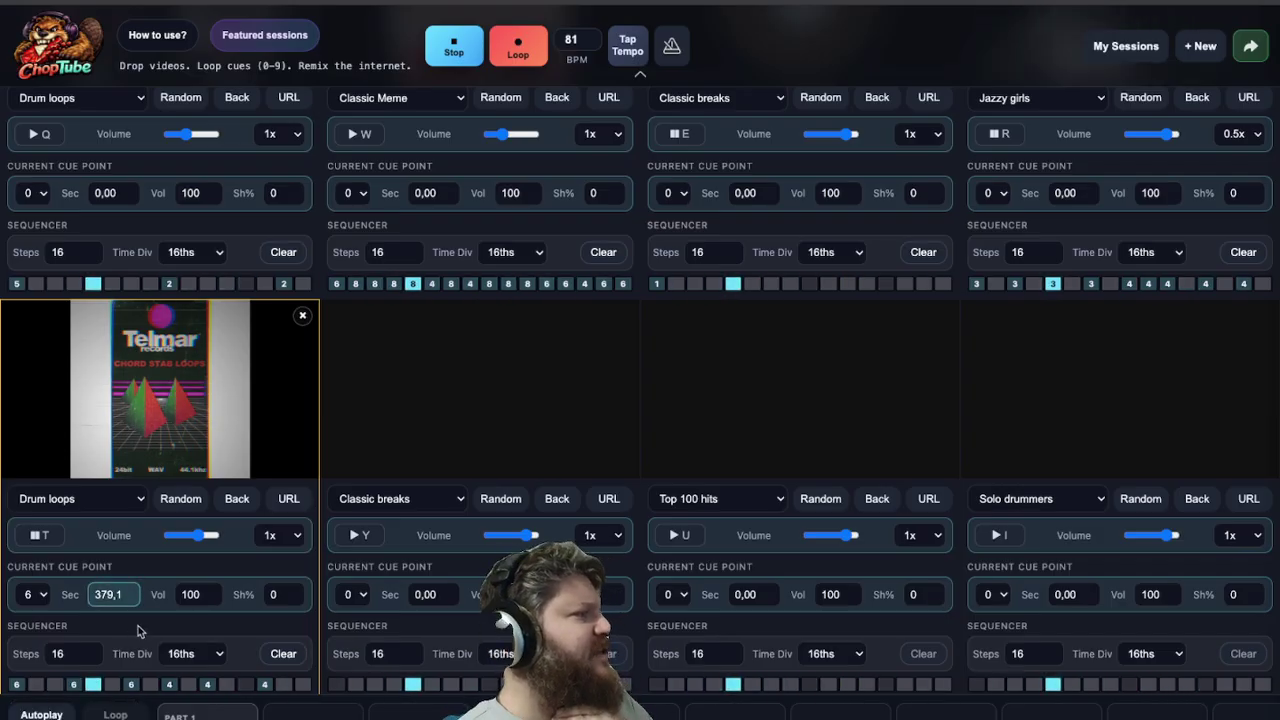
pyautogui.press('Up')
pyautogui.press('Up')
pyautogui.press('Up')
pyautogui.press('Up')
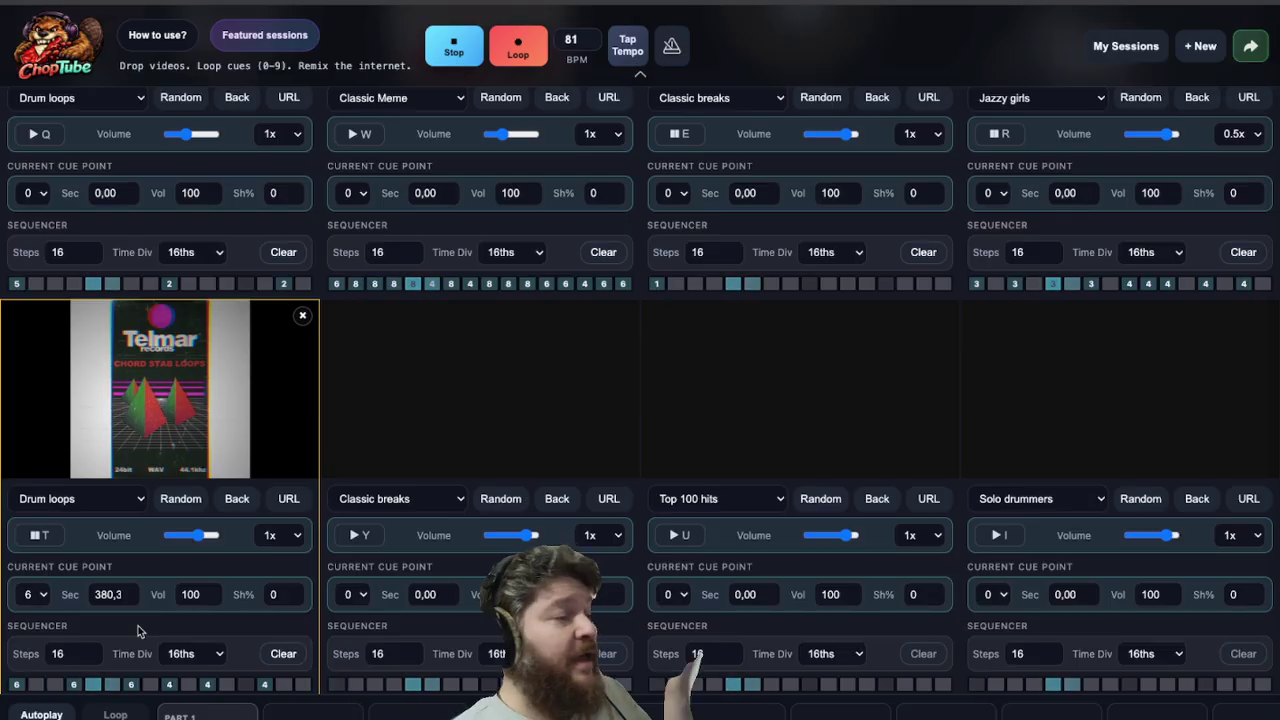
# Set the Sh% value of cue 6 in the pasted Drum loops tile to -10.
pyautogui.click(293, 599)
pyautogui.click(293, 599)
pyautogui.click(293, 599)
pyautogui.click(293, 599)
pyautogui.click(293, 599)
pyautogui.click(293, 599)
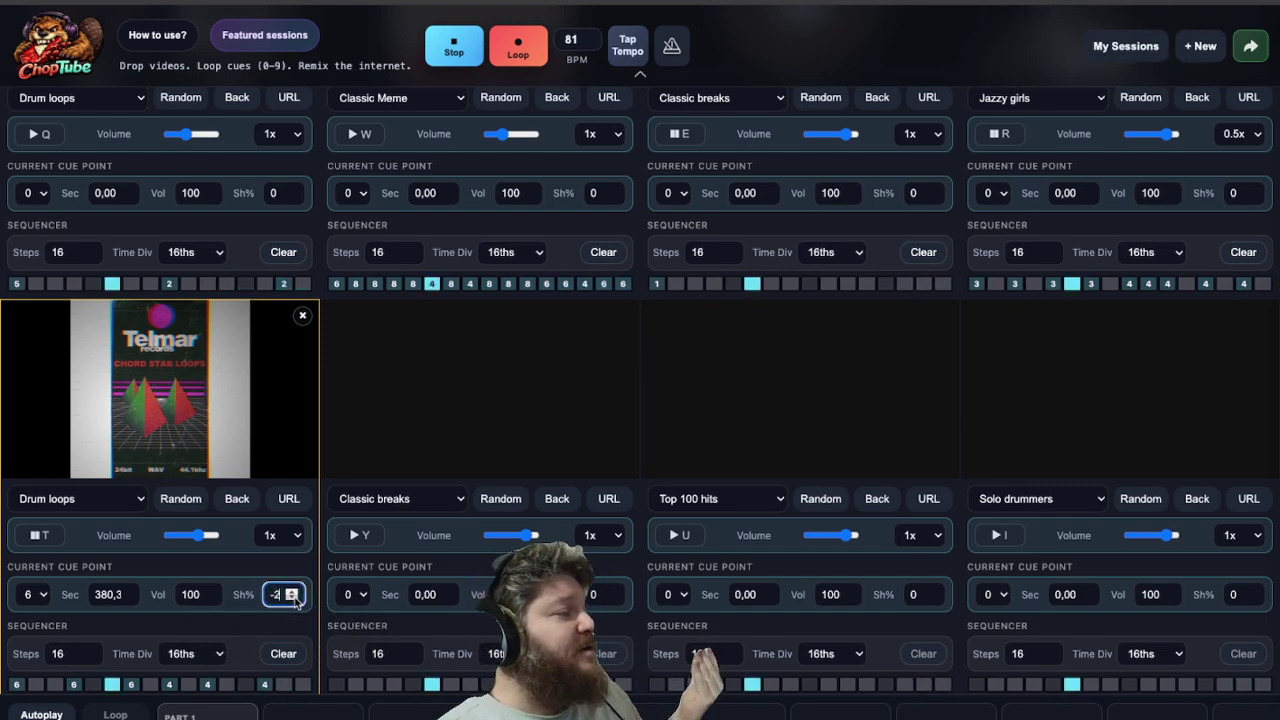
pyautogui.click(293, 599)
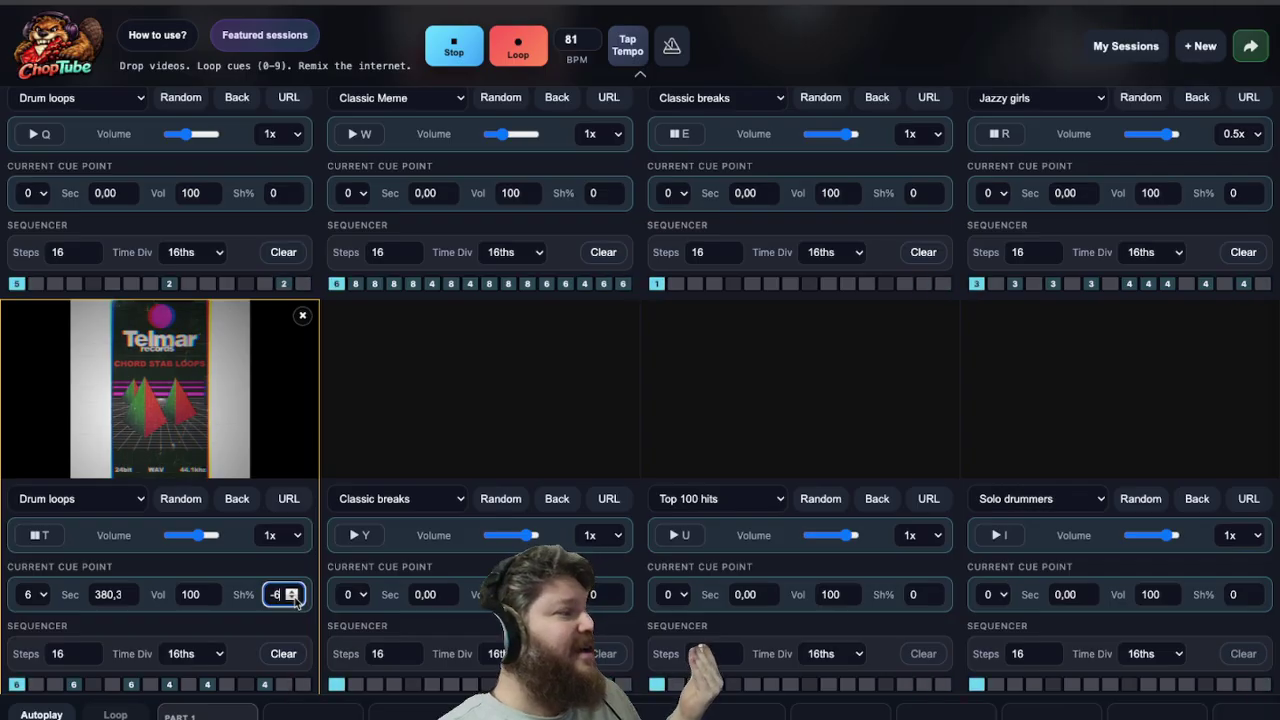
pyautogui.click(293, 599)
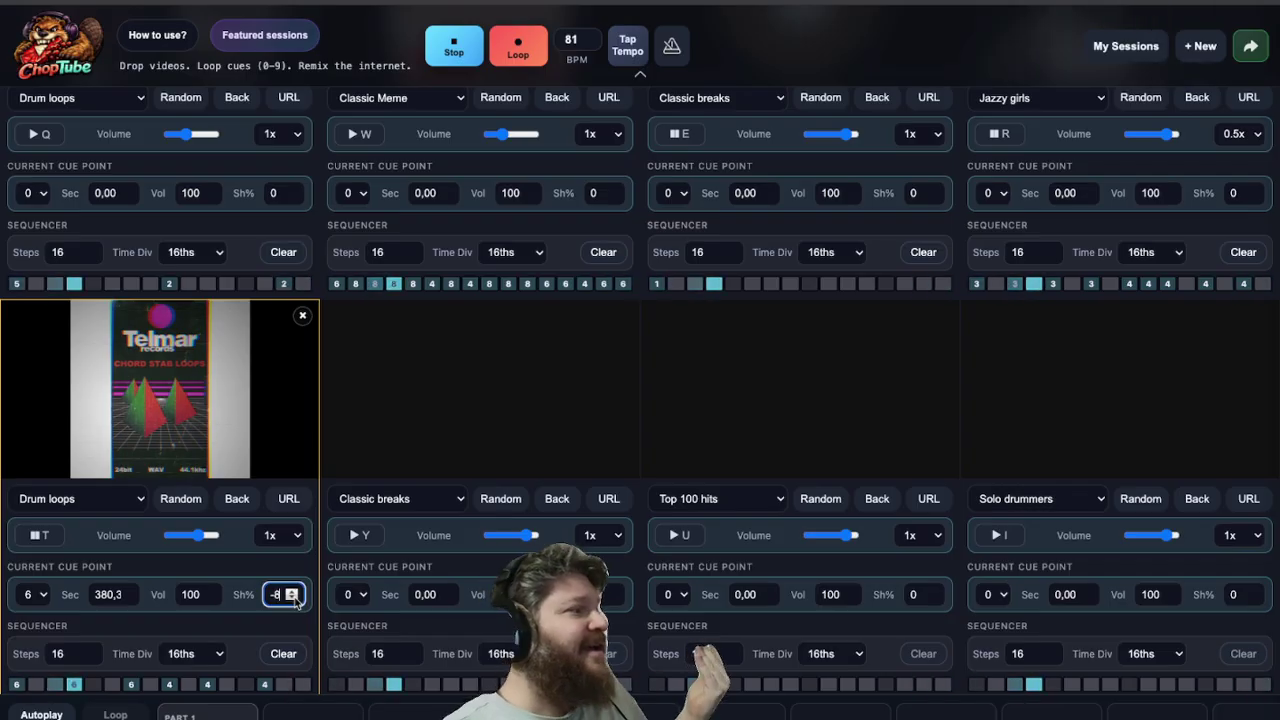
pyautogui.click(293, 599)
pyautogui.click(293, 599)
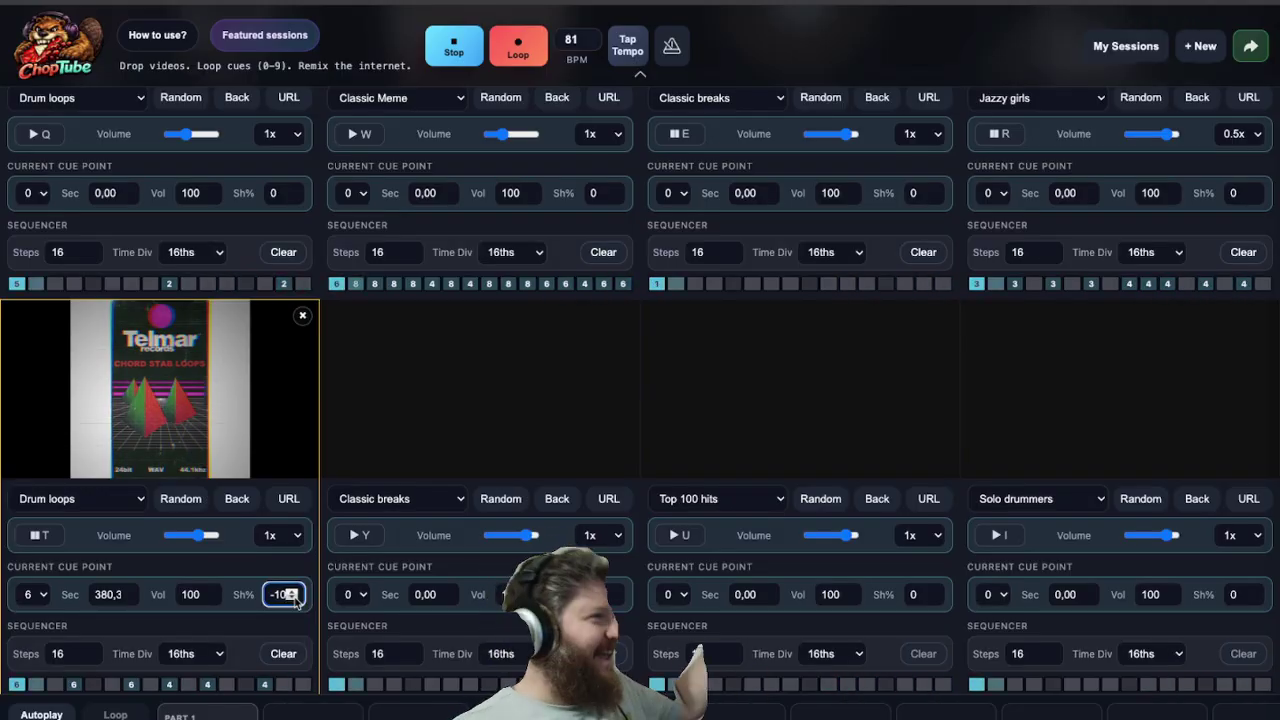
# Raise the pasted Drum loops tile's overall volume slightly and lower its cue 6 volume to 69.
pyautogui.click(192, 537)
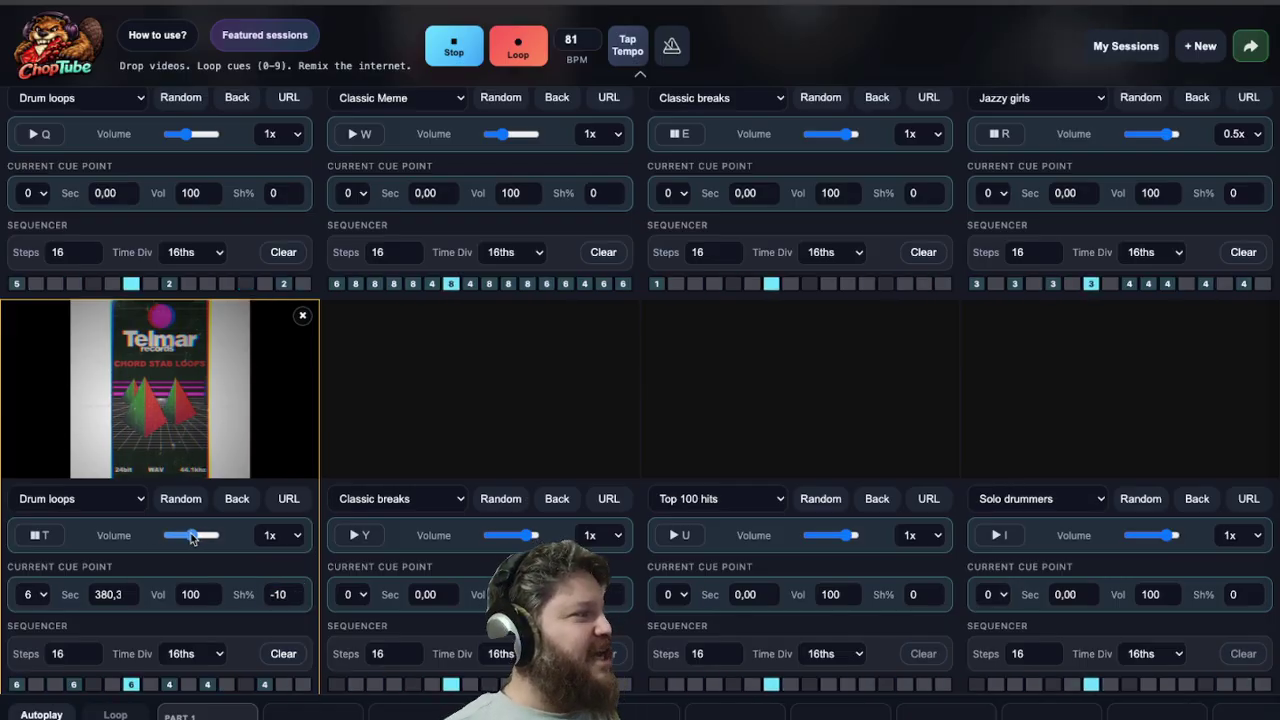
pyautogui.moveTo(192, 537); pyautogui.dragTo(201, 534)
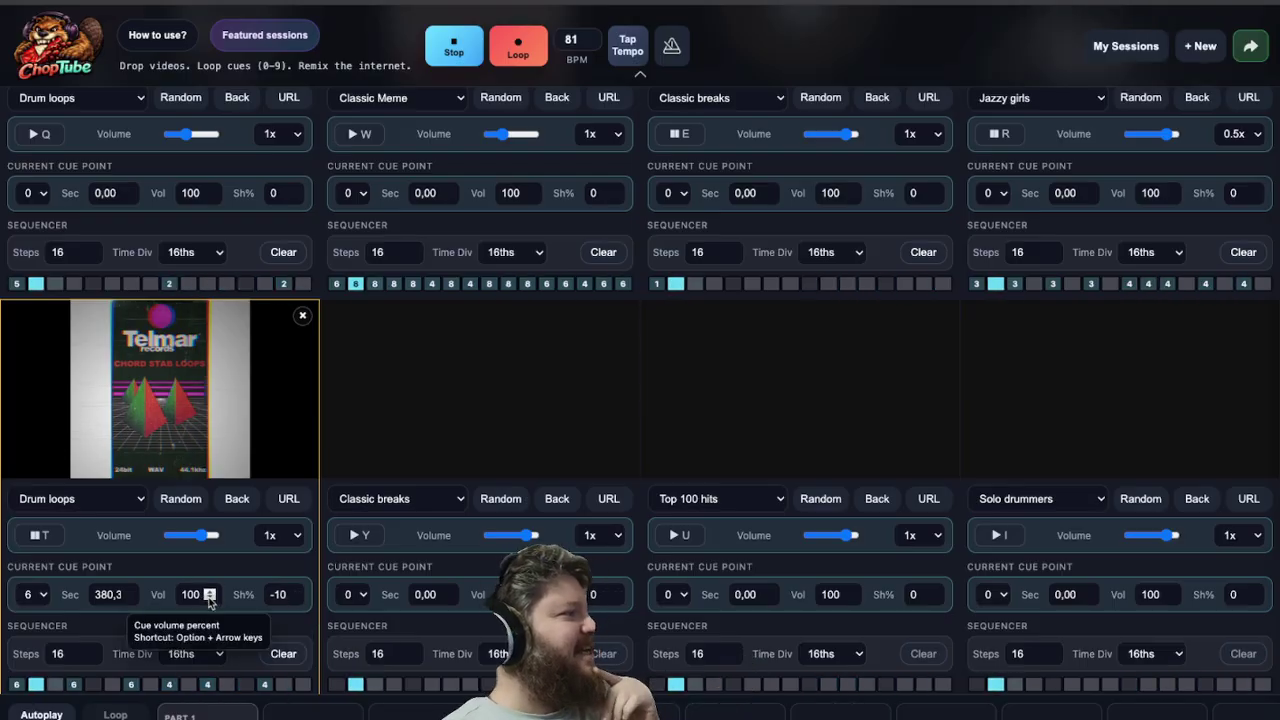
pyautogui.scroll(-12, 209, 596)
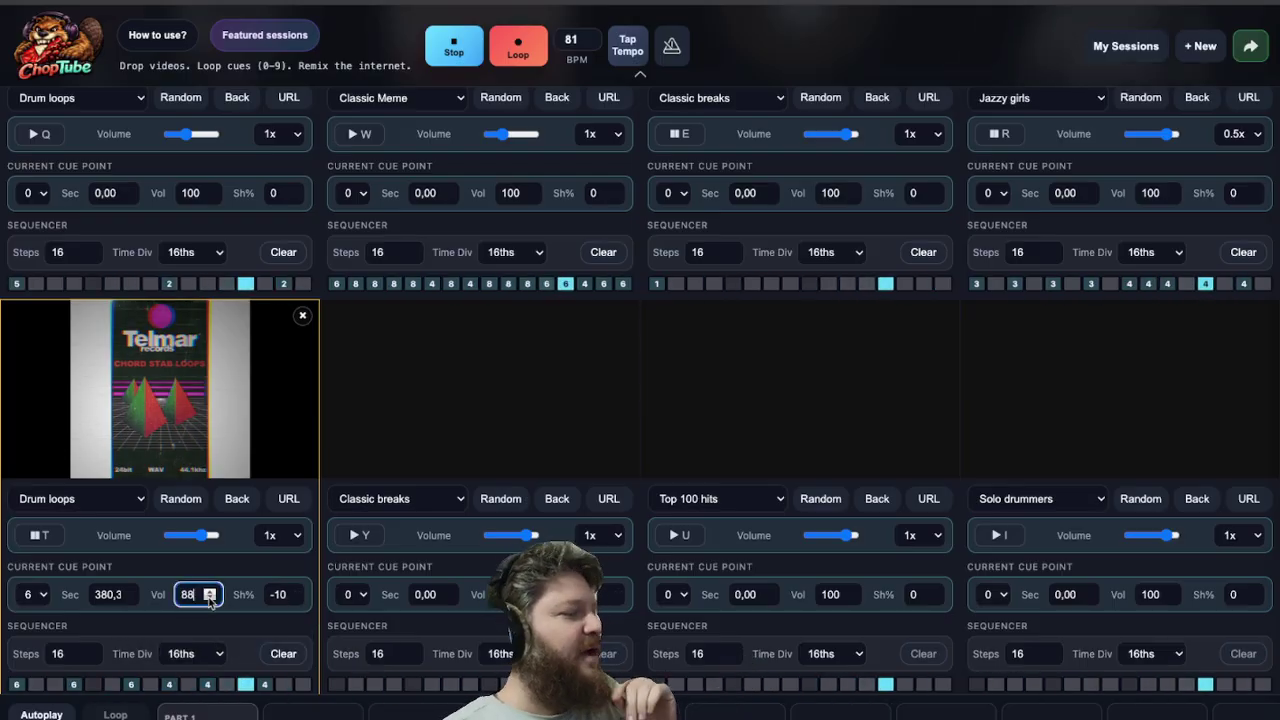
pyautogui.scroll(-10, 209, 596)
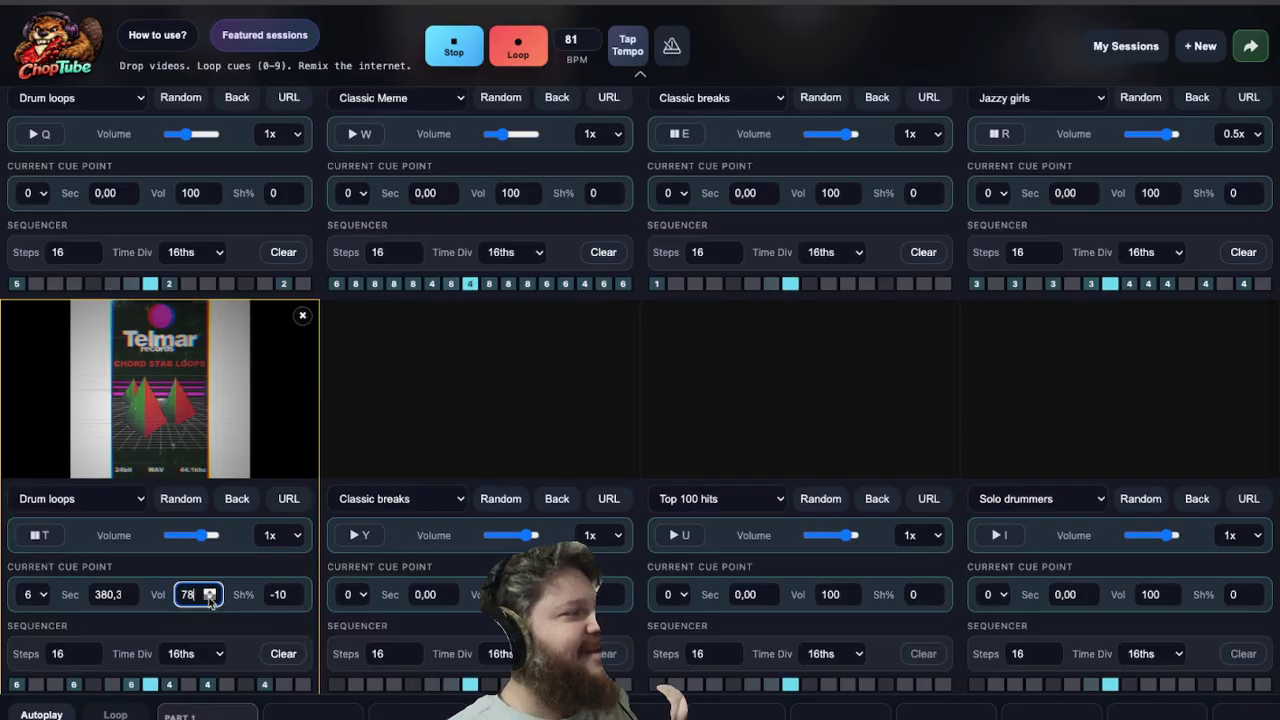
pyautogui.scroll(-7, 209, 596)
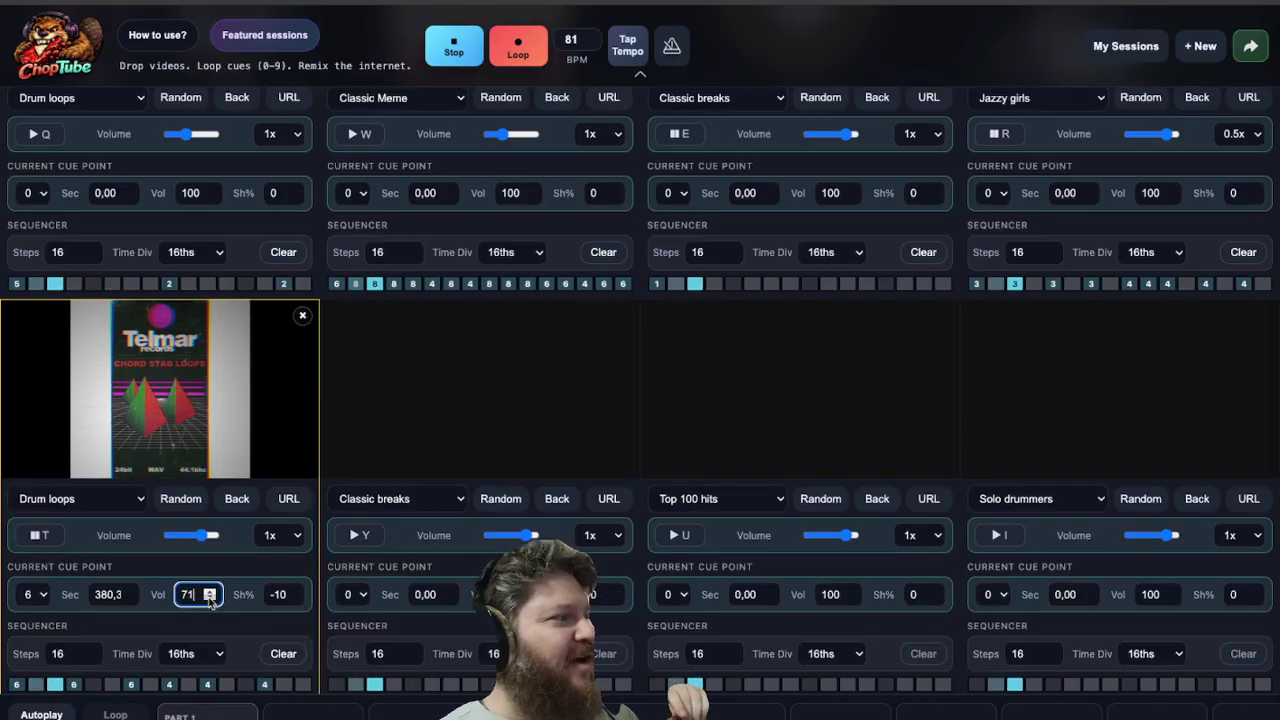
pyautogui.scroll(-2, 209, 596)
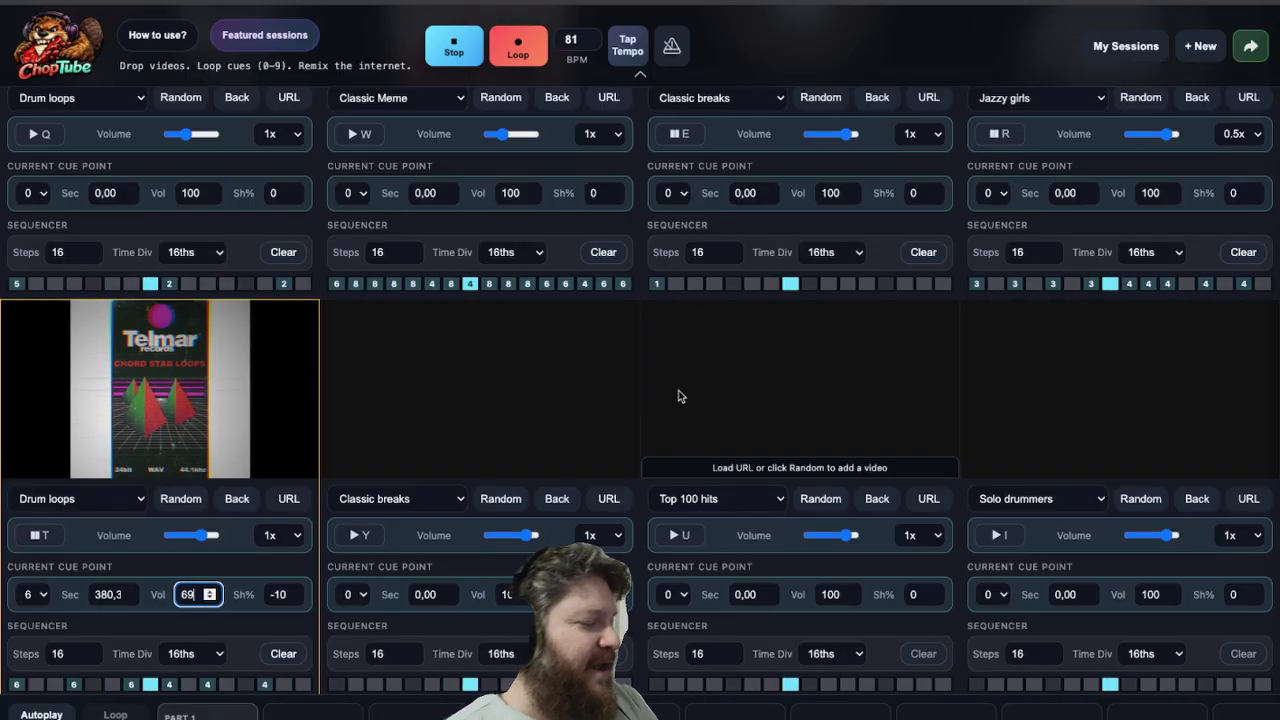
# Watch the playing tiles in the full-screen grid, and return to the editing view.
pyautogui.press('f')
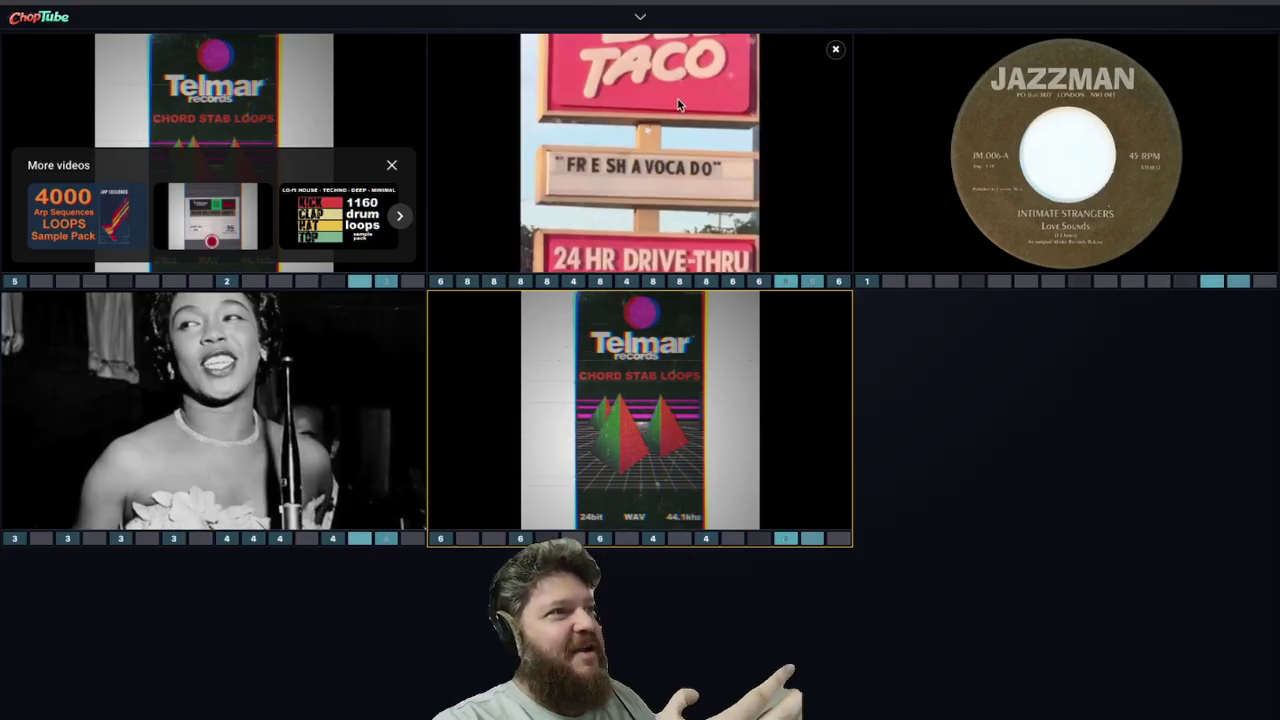
pyautogui.press('Escape')
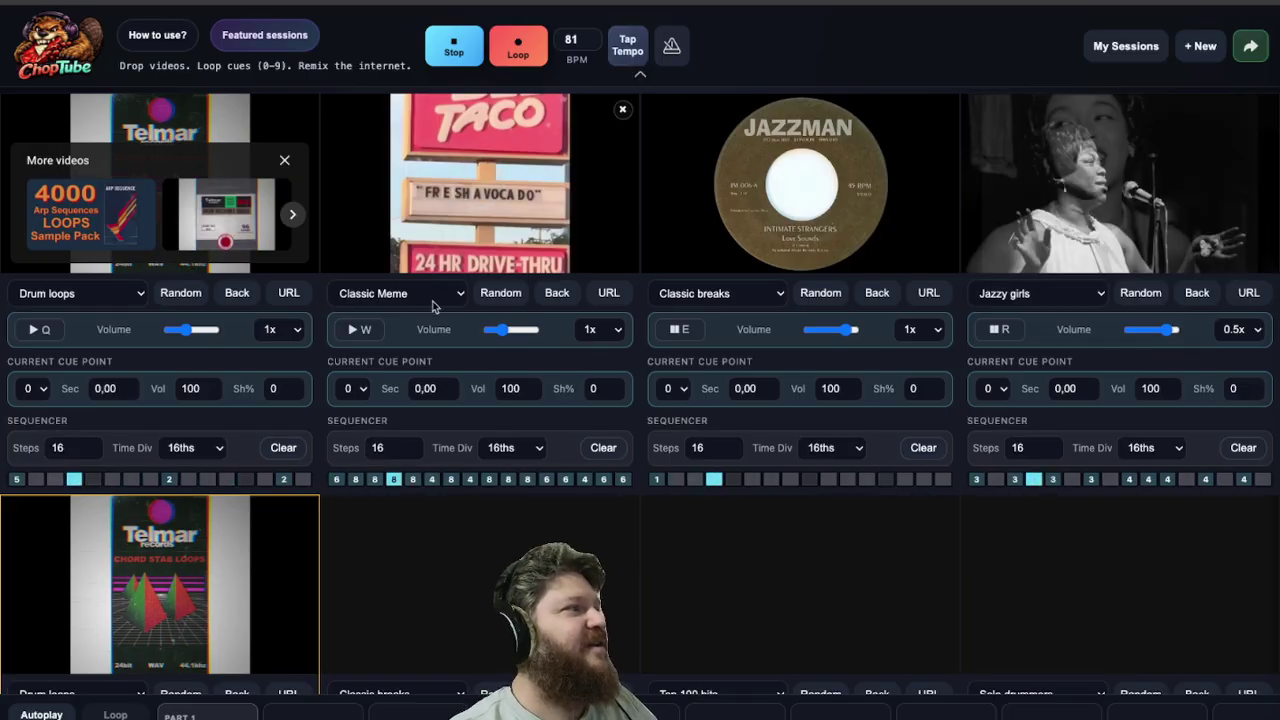
# Pause the Classic breaks and Jazzy girls tiles, and load a random Top 100 hits video into the empty tile beside the pasted Drum loops.
pyautogui.scroll(-2, 420, 500)
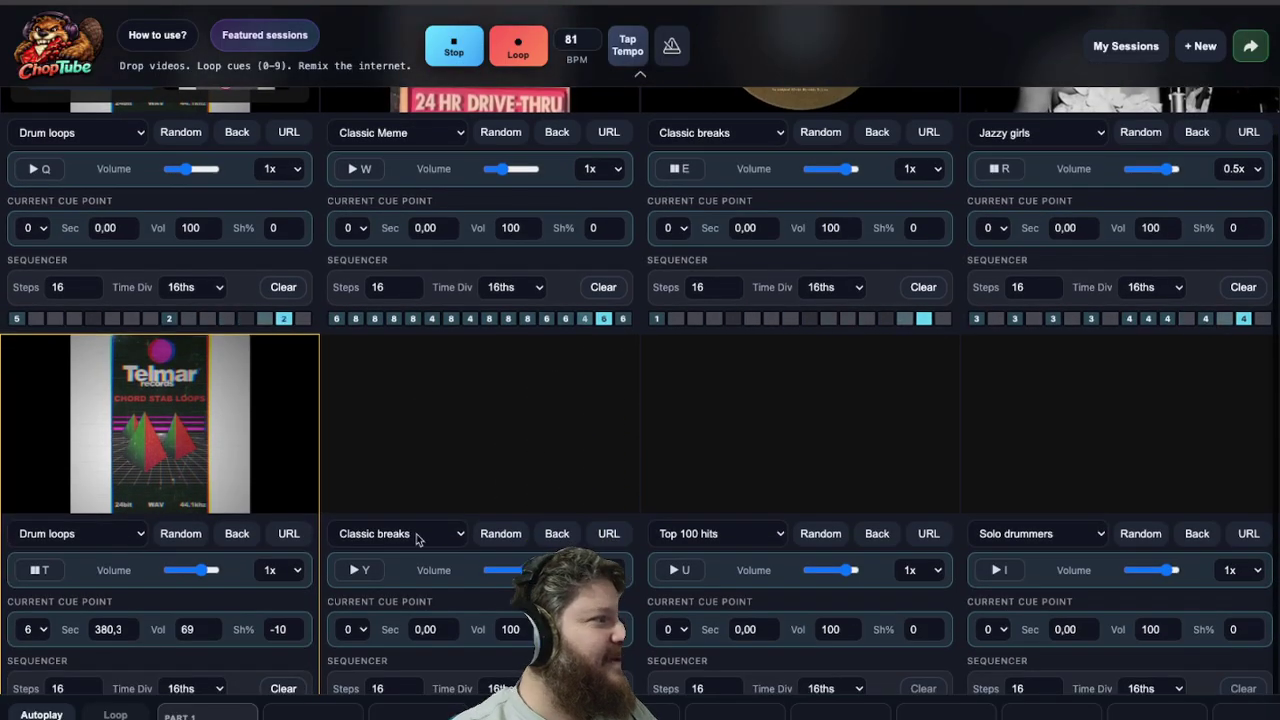
pyautogui.press('Down')
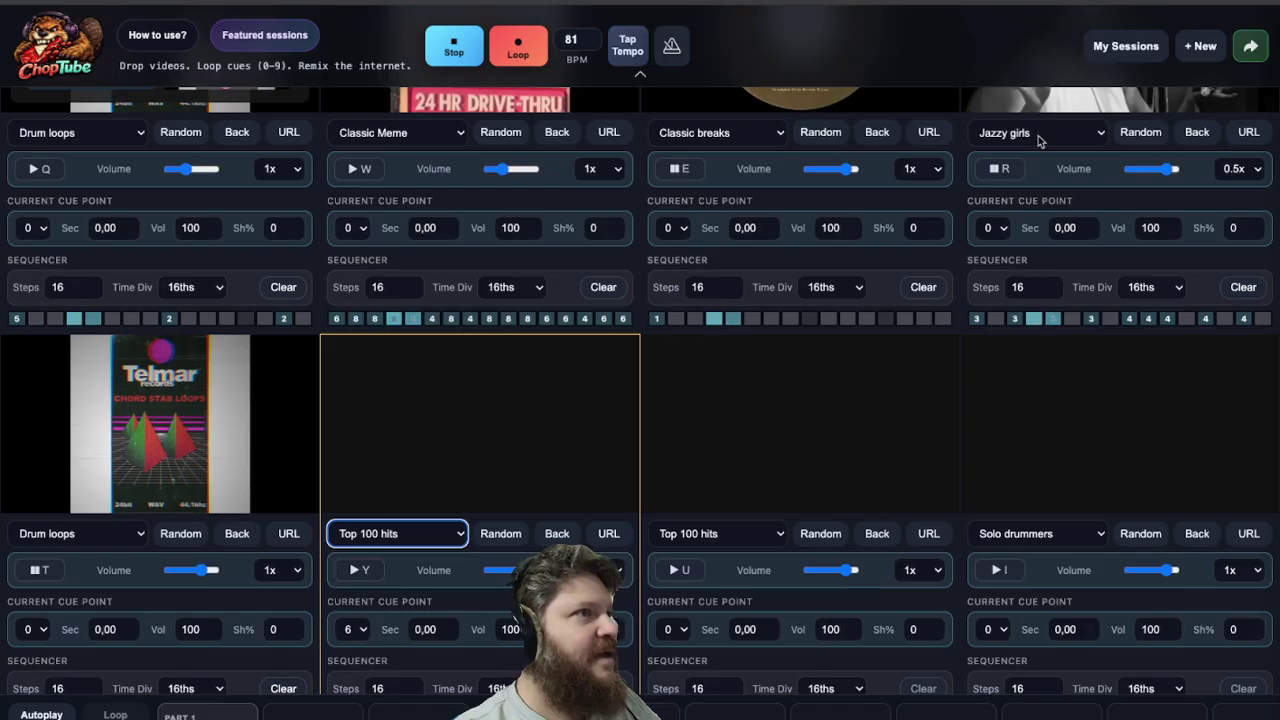
pyautogui.click(999, 172)
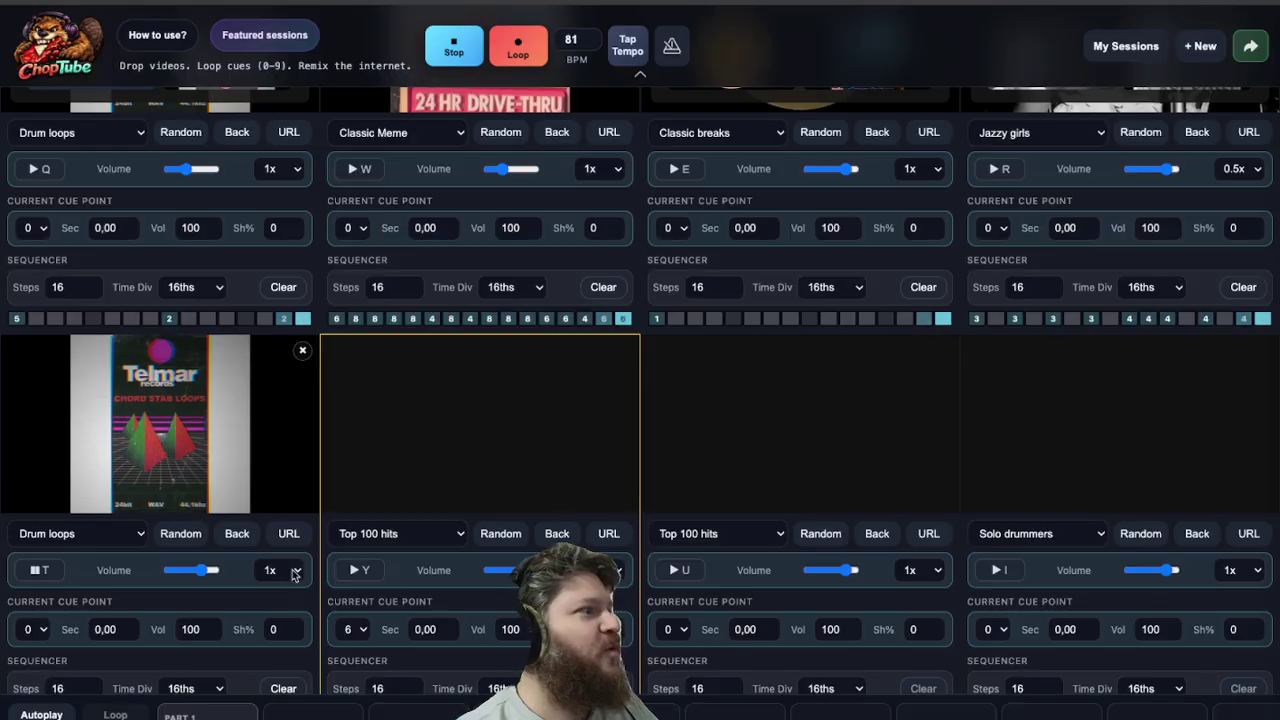
pyautogui.click(502, 533)
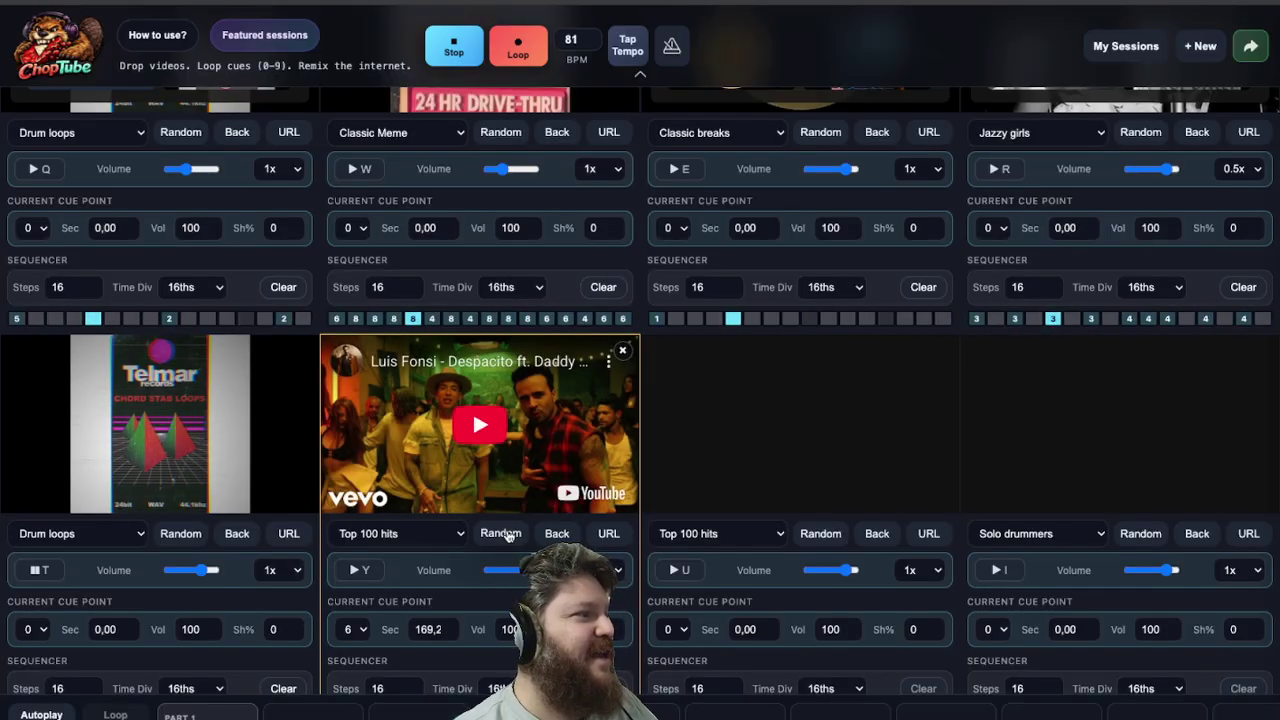
# Turn on loop recording and start playback of the newly loaded Top 100 hits video.
pyautogui.scroll(-1, 508, 535)
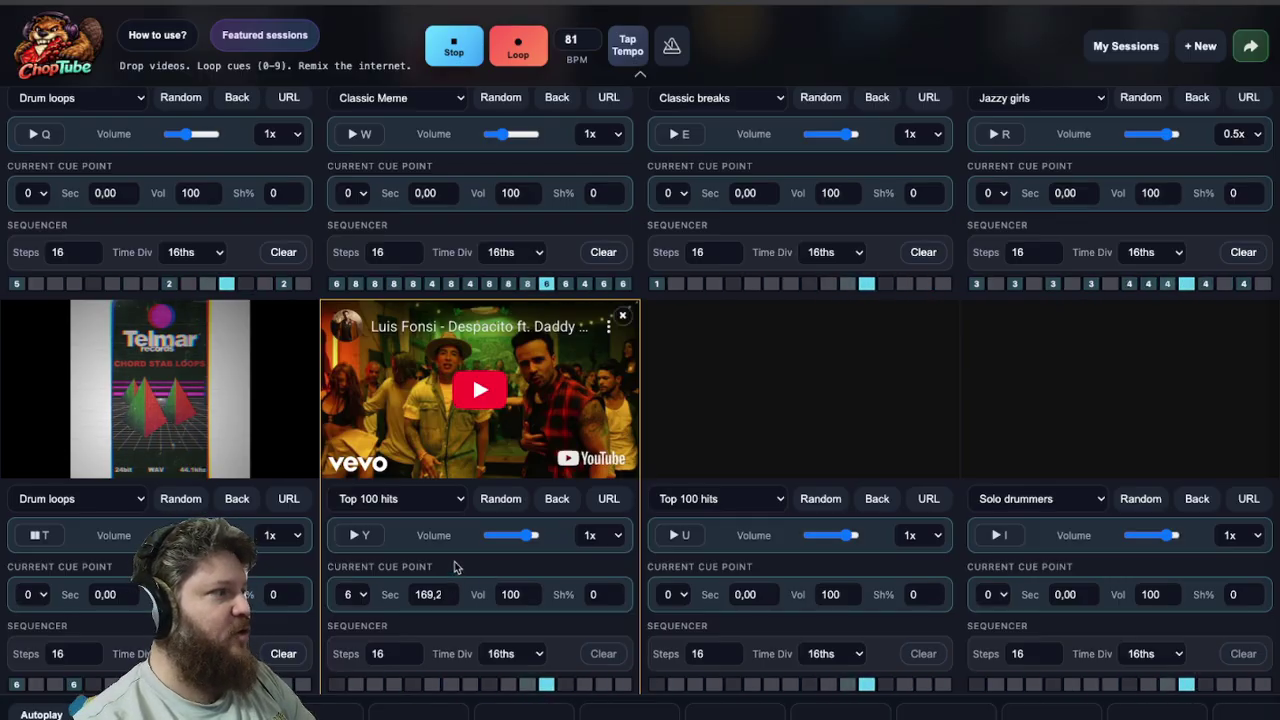
pyautogui.press('Tab')
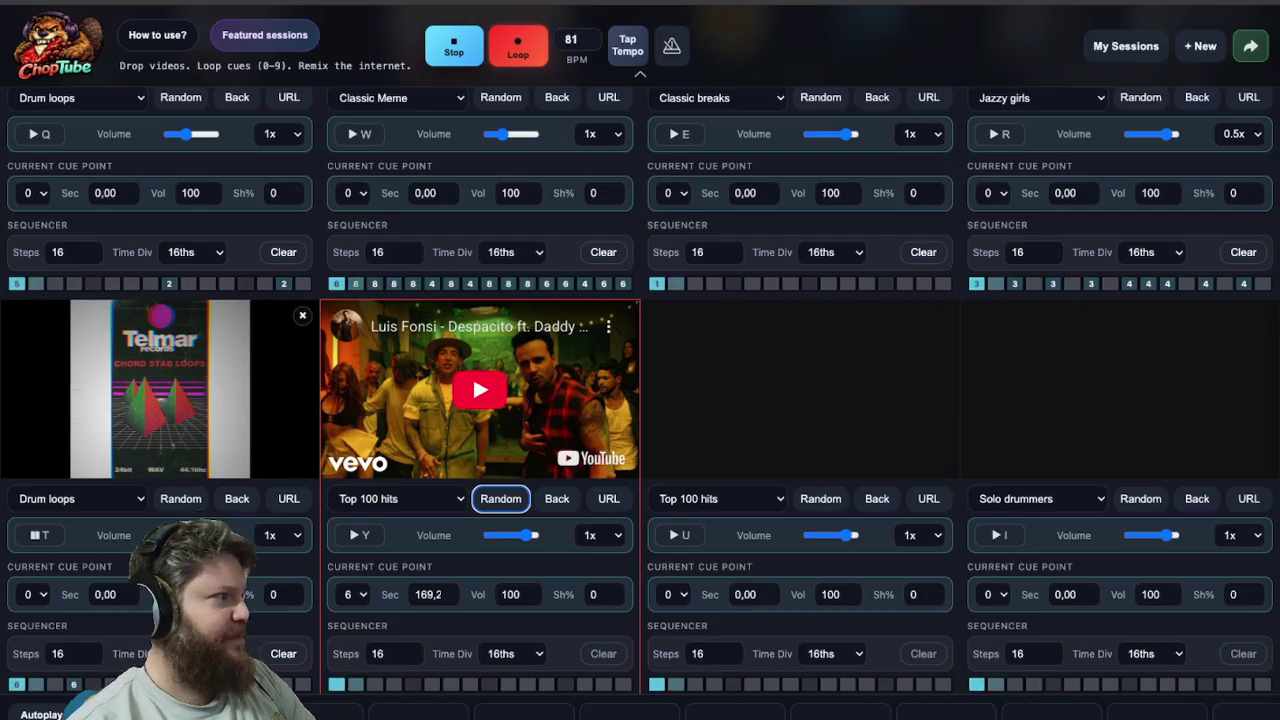
pyautogui.click(453, 628)
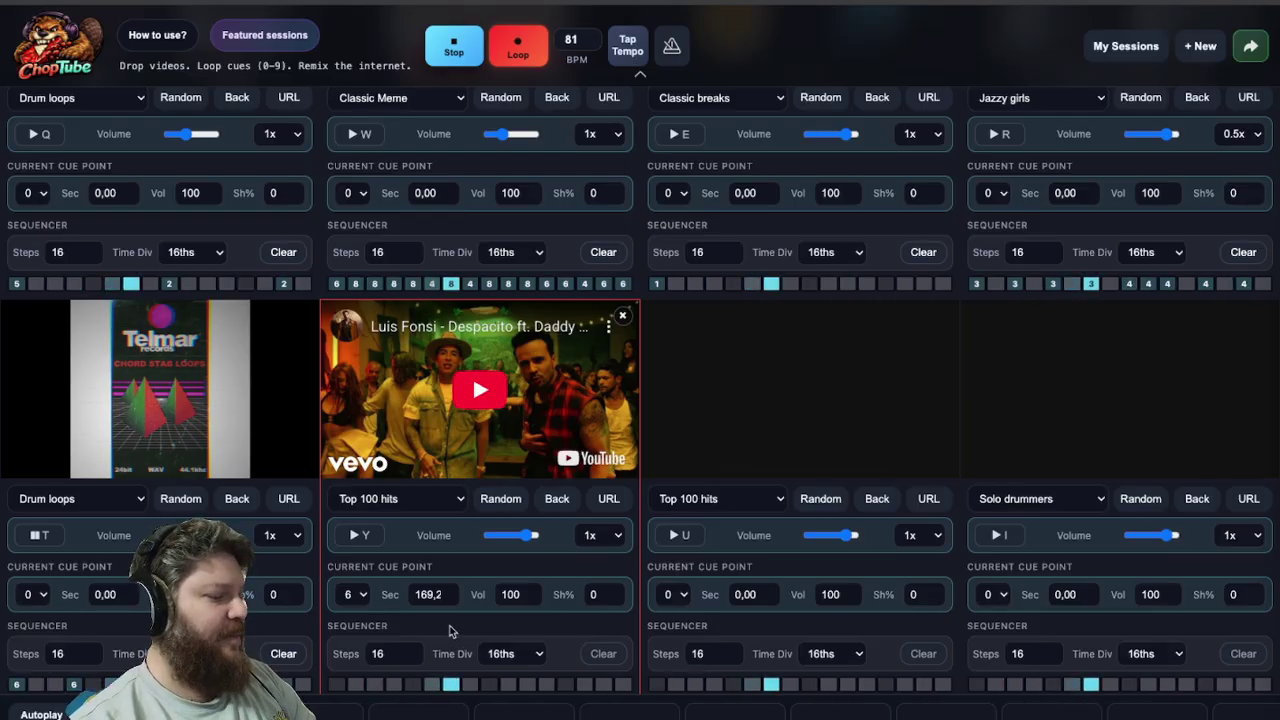
pyautogui.press('y')
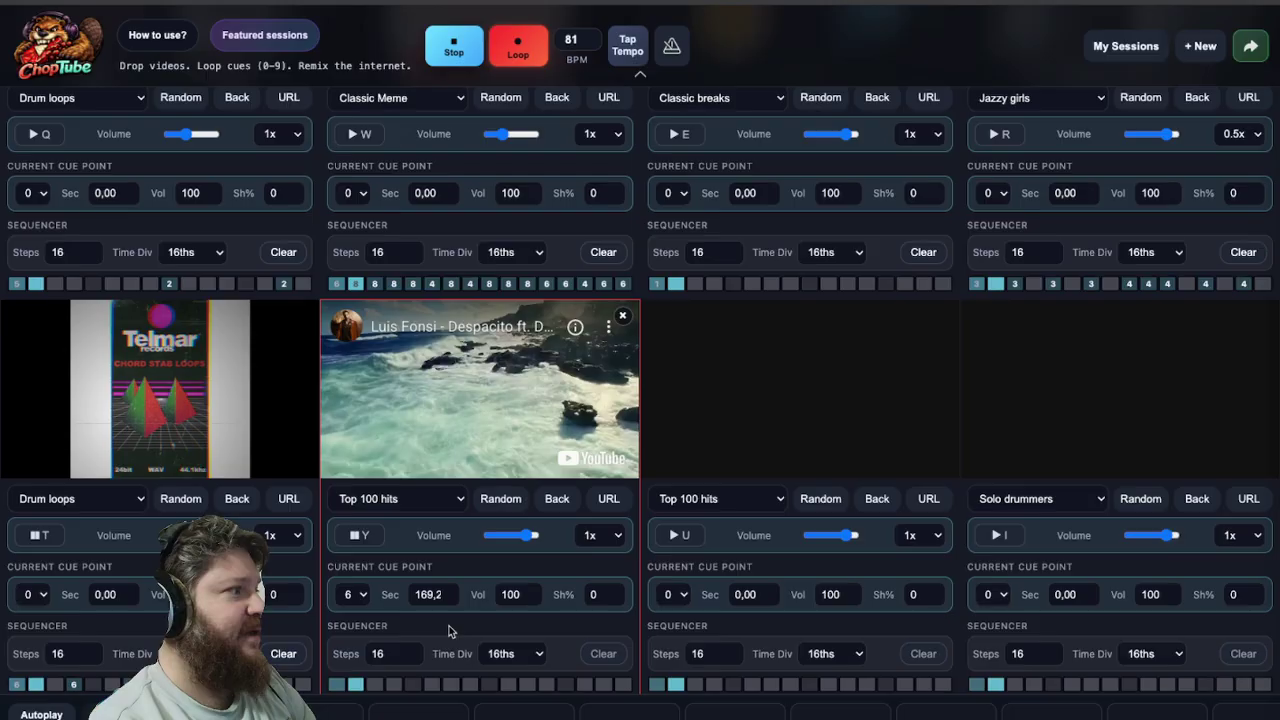
# Record a pattern of cues 3, 6, 6, 5, 2, 7, 3, 3, 5, 2, 7, 3 into the loaded Top 100 hits tile's sequencer.
pyautogui.press('3')
pyautogui.press('6')
pyautogui.press('6')
pyautogui.press('5')
pyautogui.press('2')
pyautogui.press('7')
pyautogui.press('3')
pyautogui.press('3')
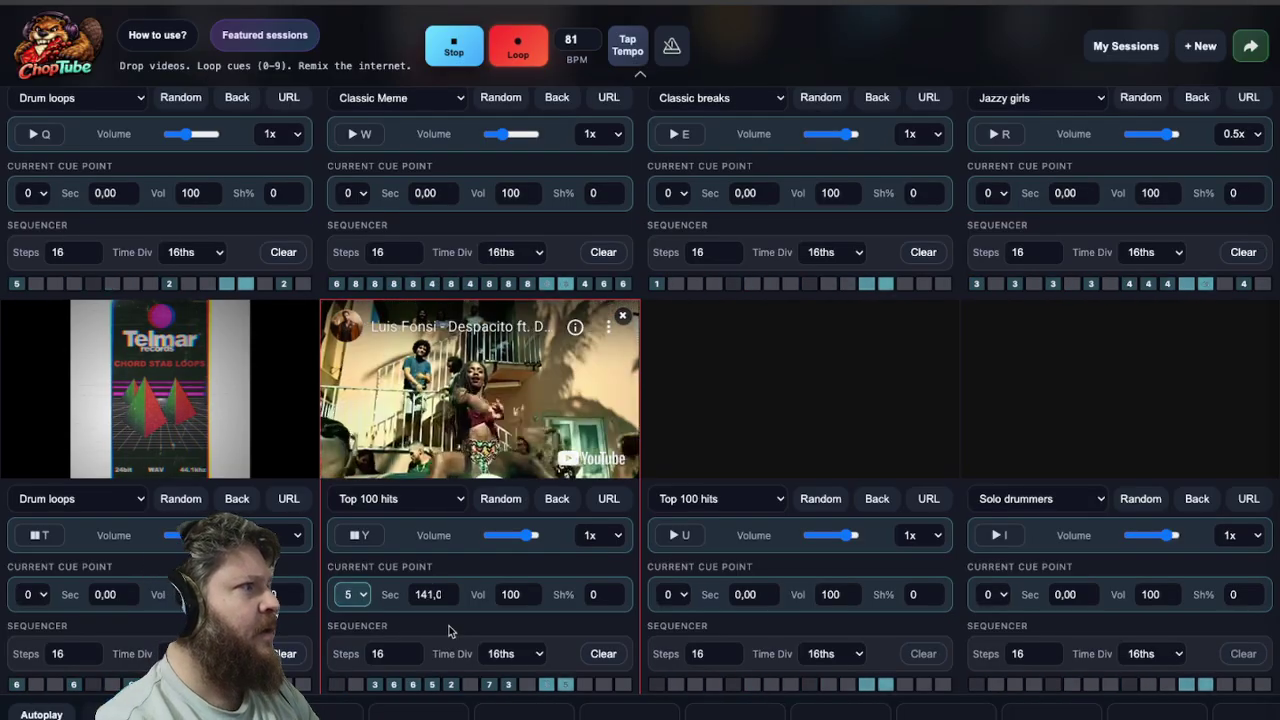
pyautogui.press('5')
pyautogui.press('2')
pyautogui.press('7')
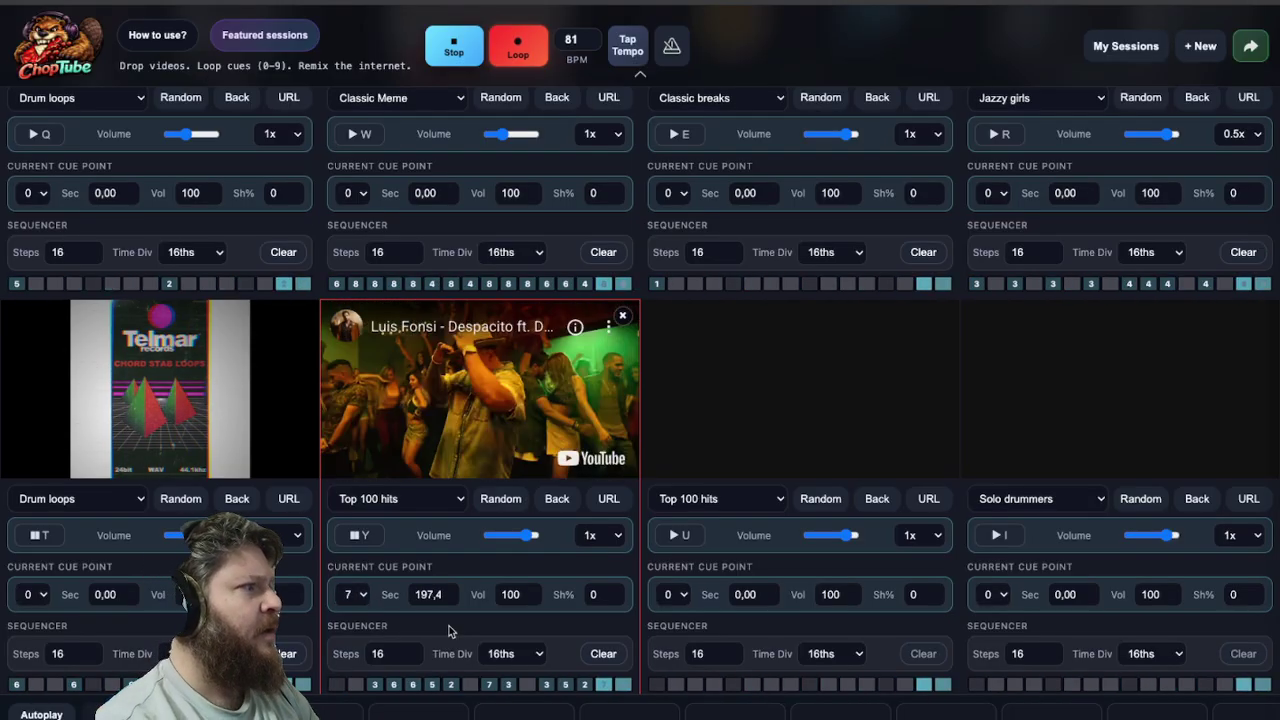
pyautogui.press('3')
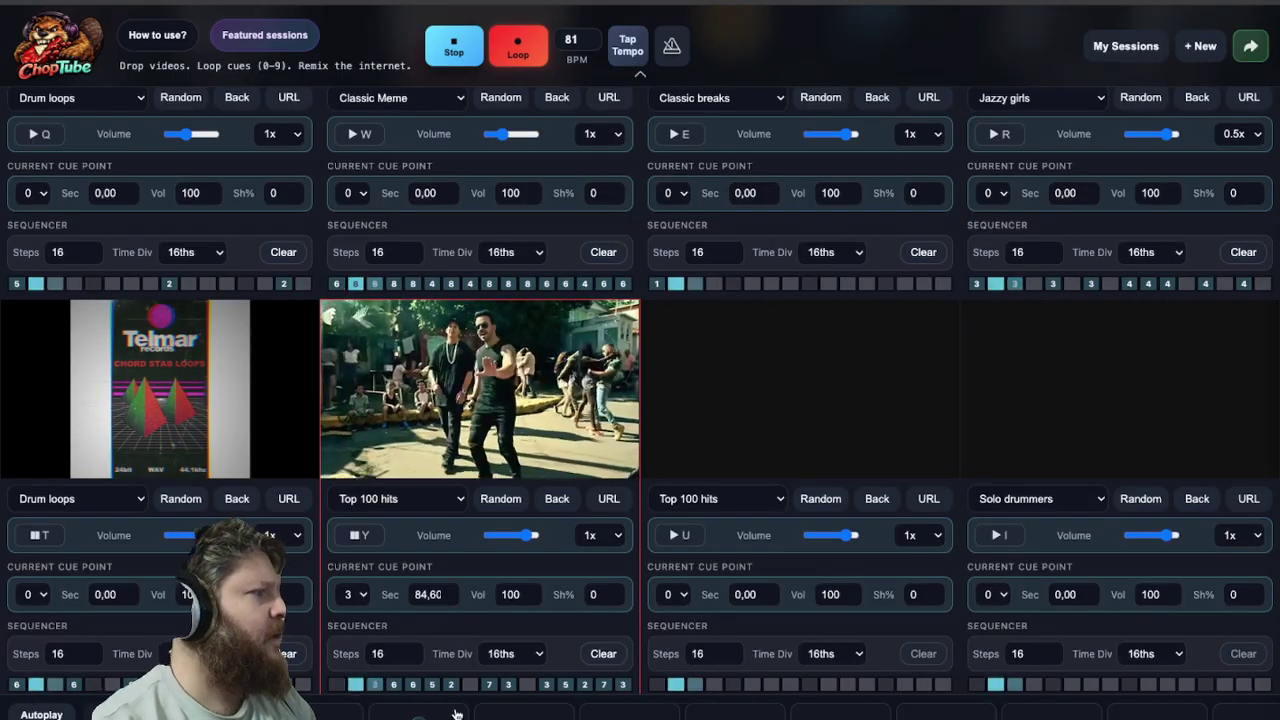
# In the playing Top 100 hits tile's sequencer, set step 5 to cue 5 and mute step 6.
pyautogui.click(430, 684)
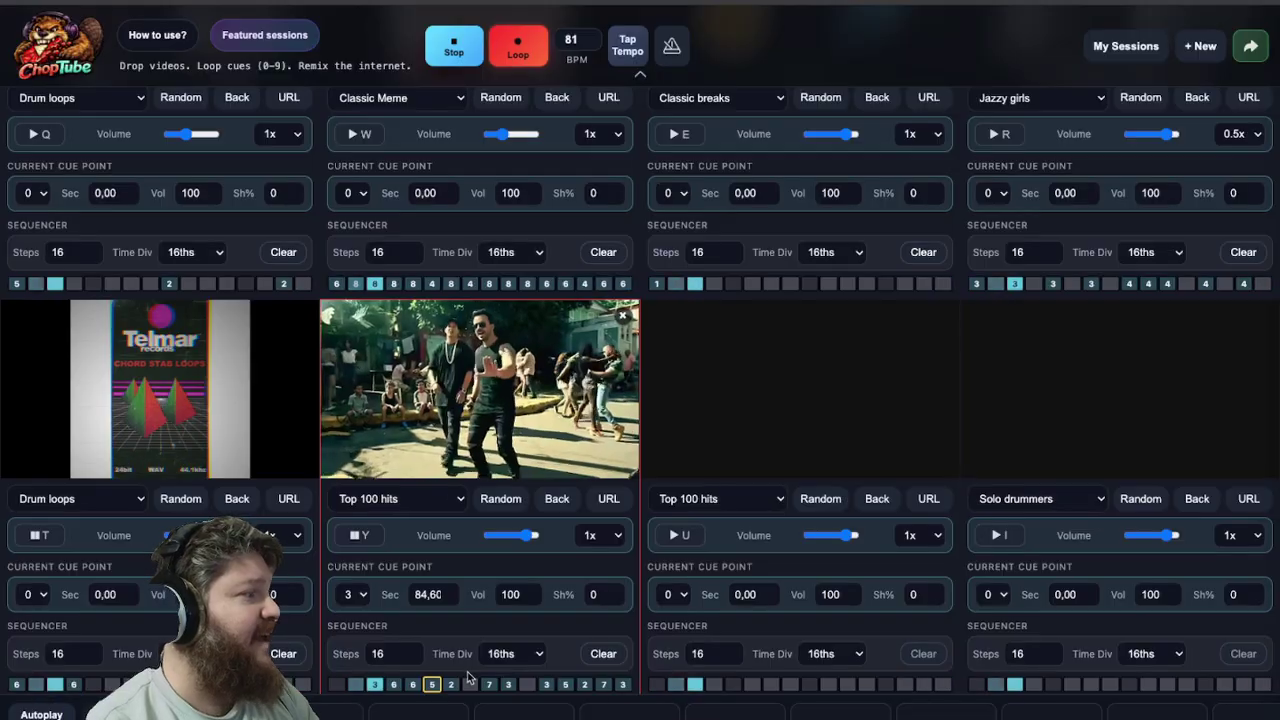
pyautogui.press('BackSpace')
pyautogui.press('5')
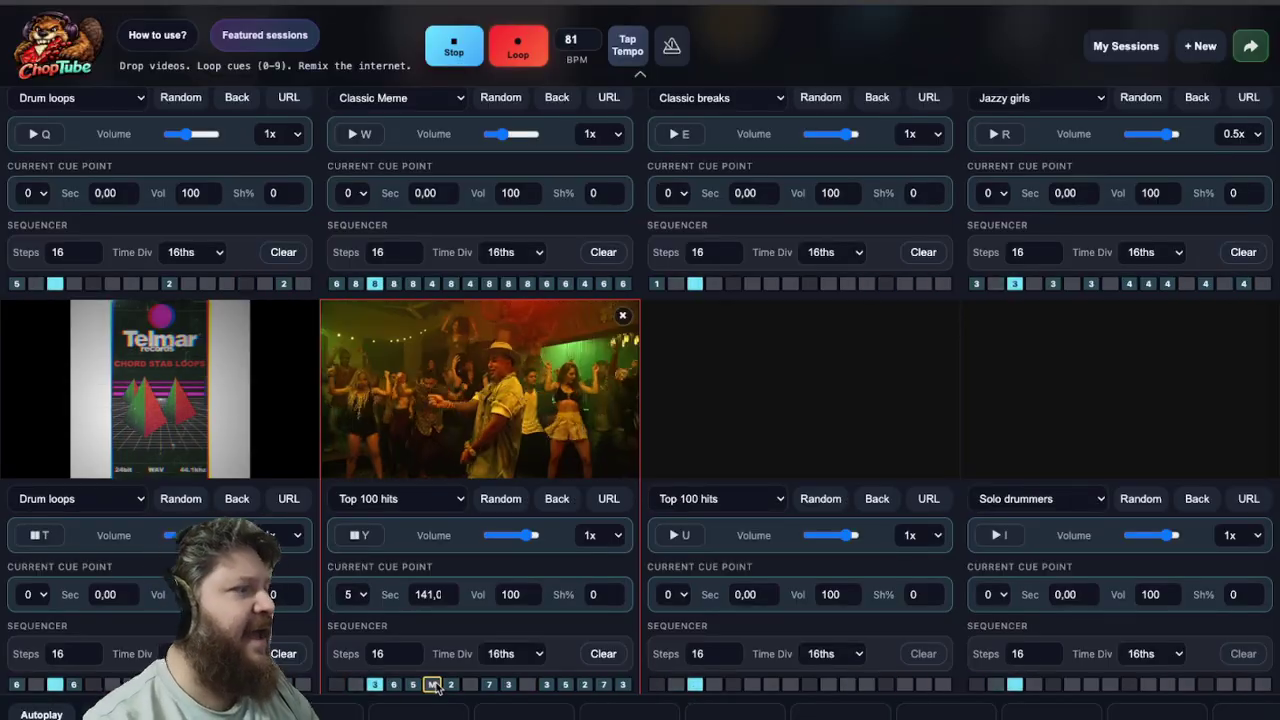
pyautogui.press('Right')
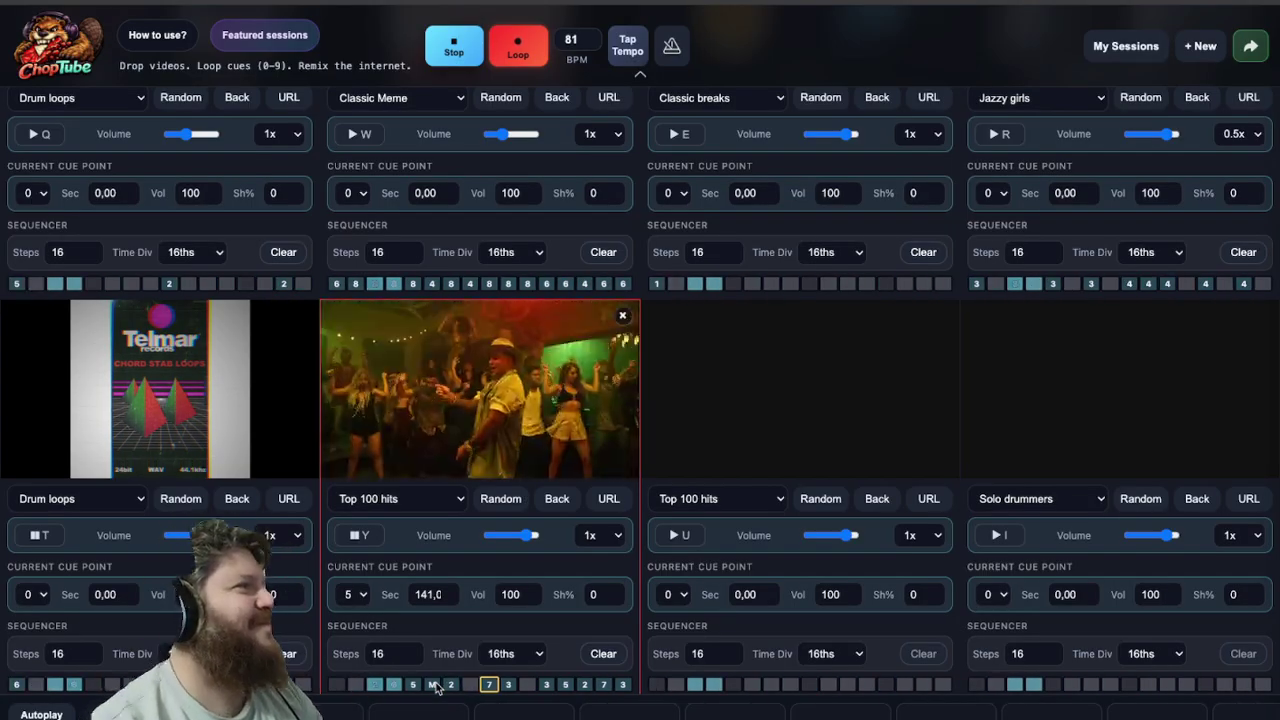
# Resume playback of the Classic breaks tile alongside the Top 100 hits tile.
pyautogui.scroll(1, 594, 178)
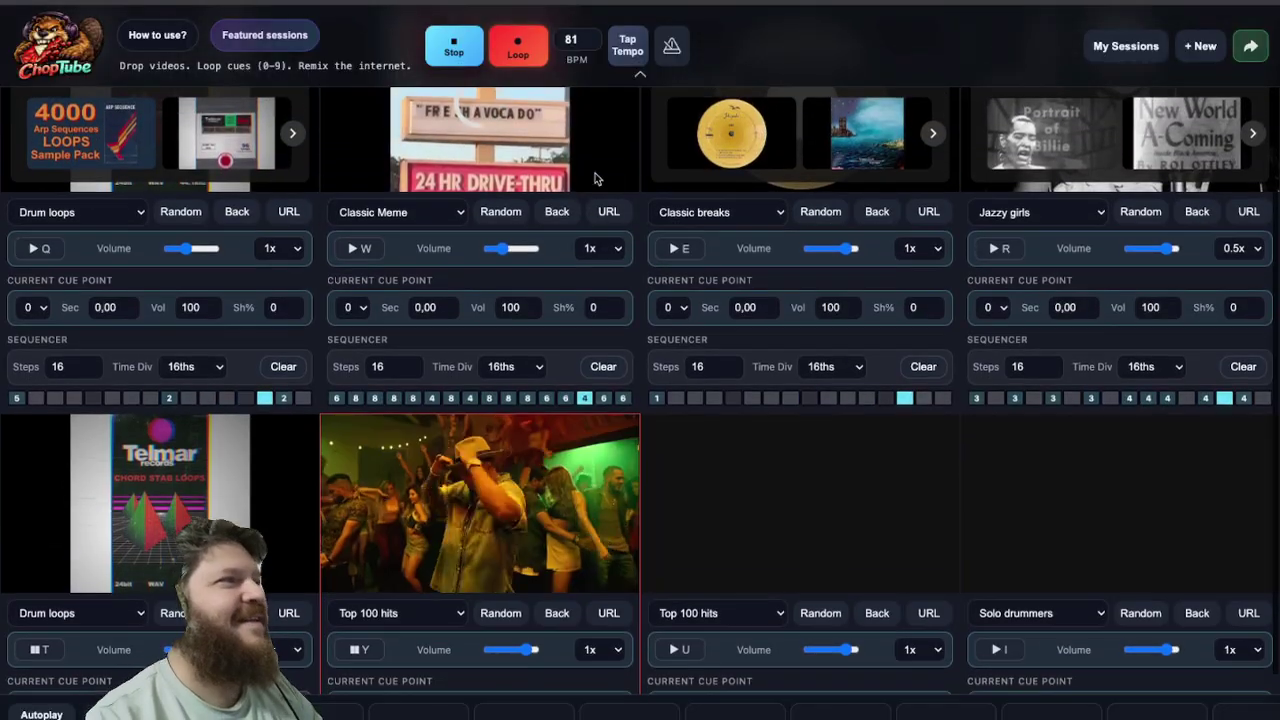
pyautogui.click(684, 250)
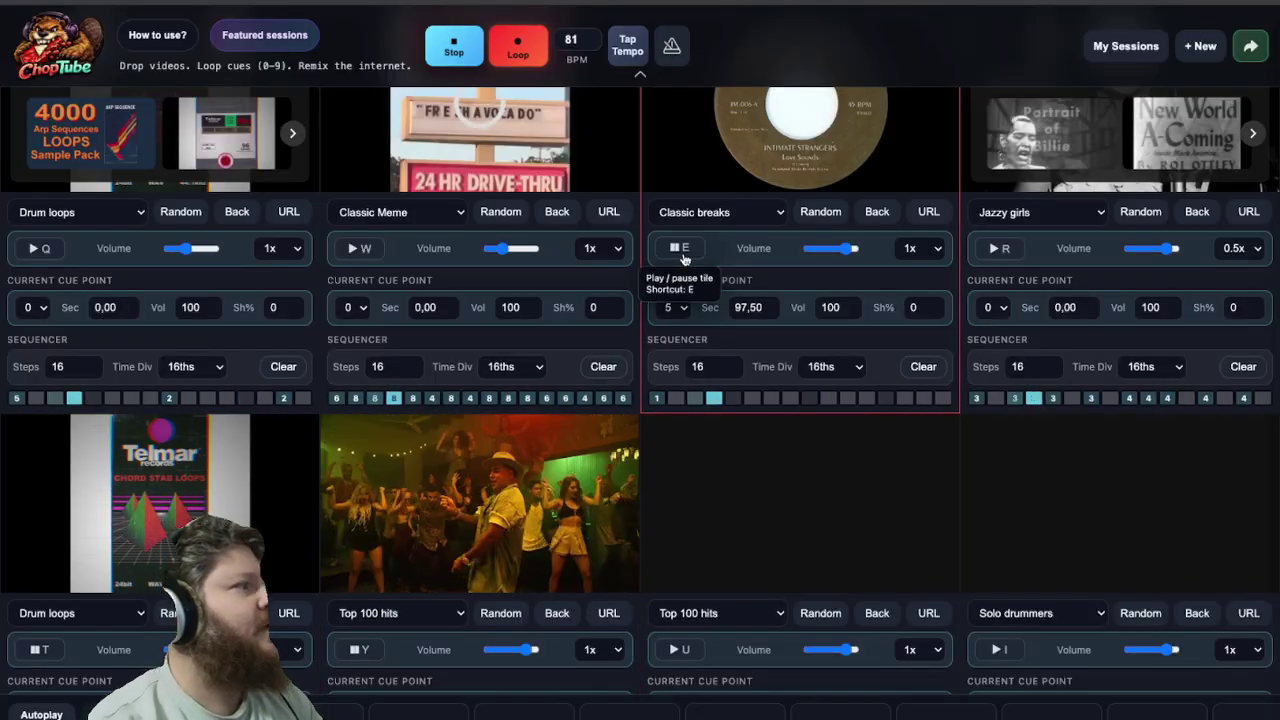
pyautogui.scroll(-1, 527, 484)
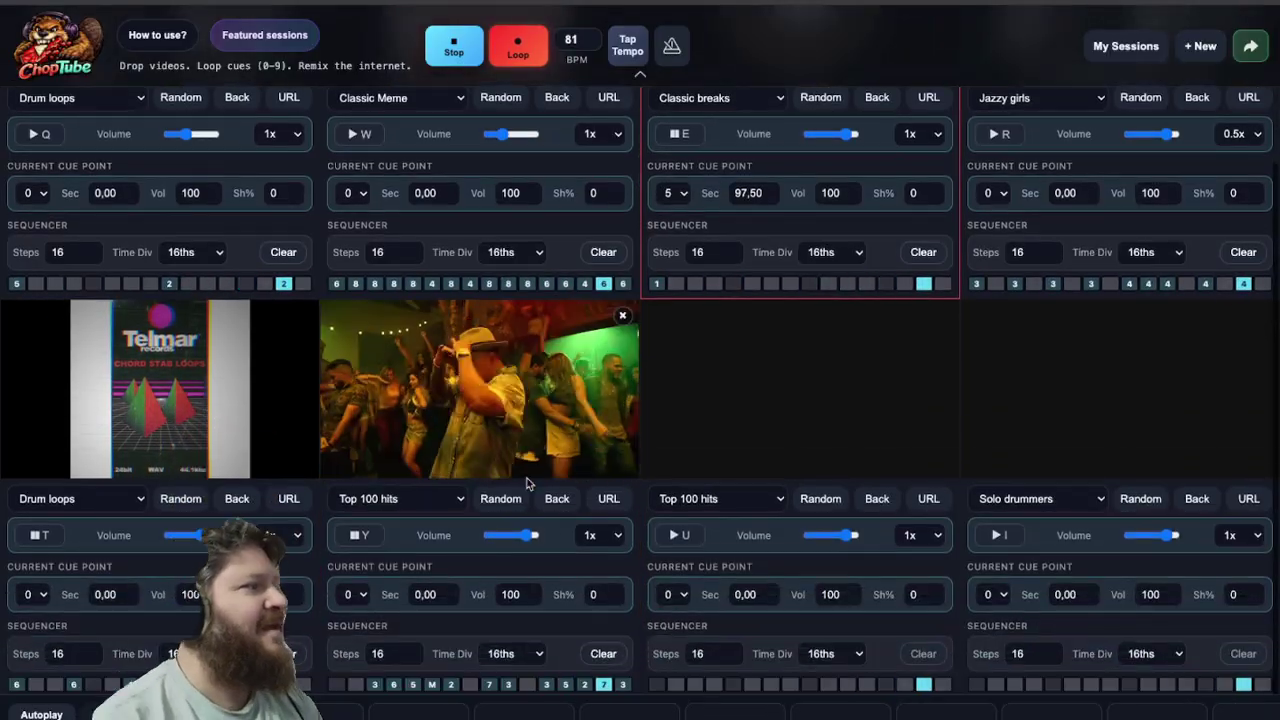
# In the Top 100 hits sequencer, mute steps 7, 14, 15 and 16, and set step 8 to cue 3.
pyautogui.click(456, 685)
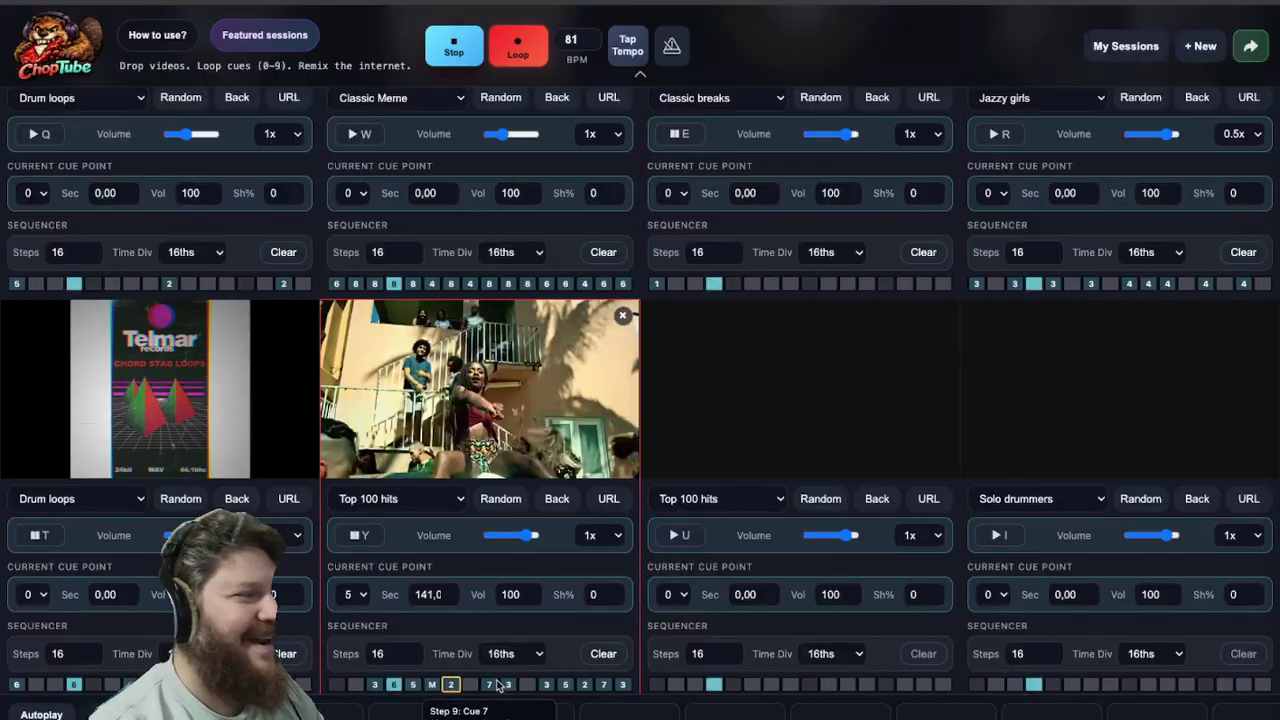
pyautogui.press('m')
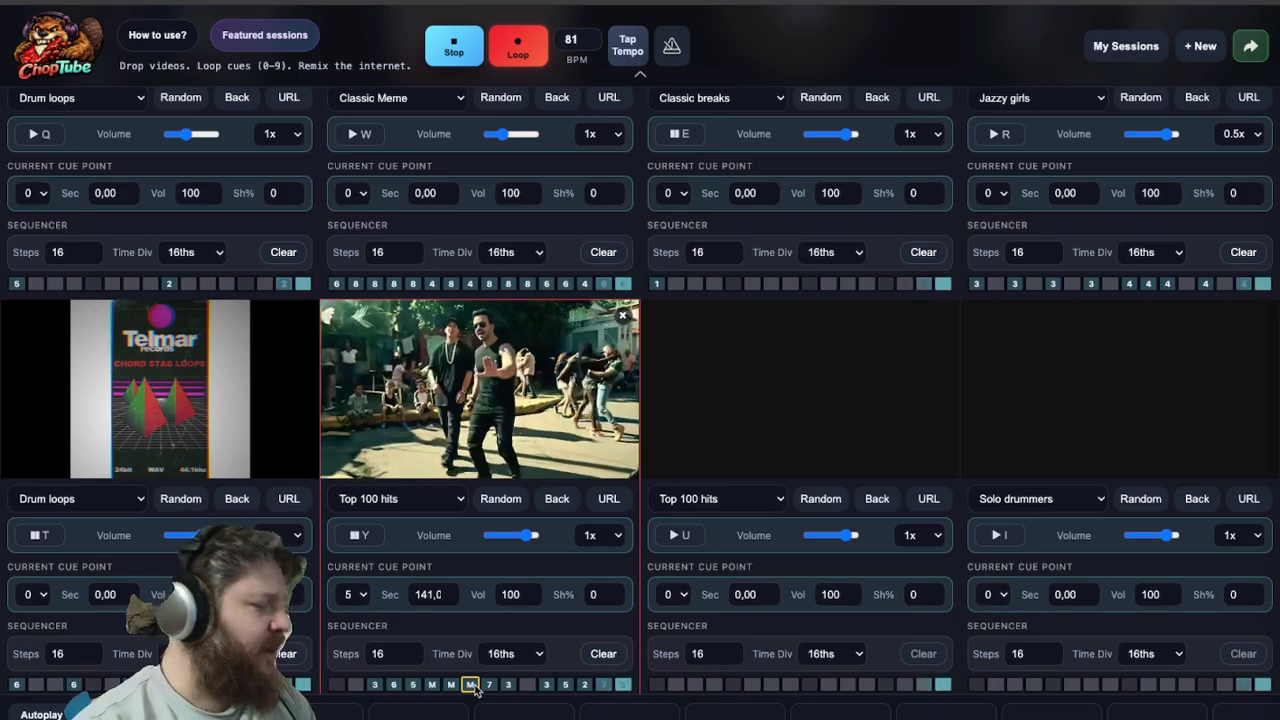
pyautogui.press('3')
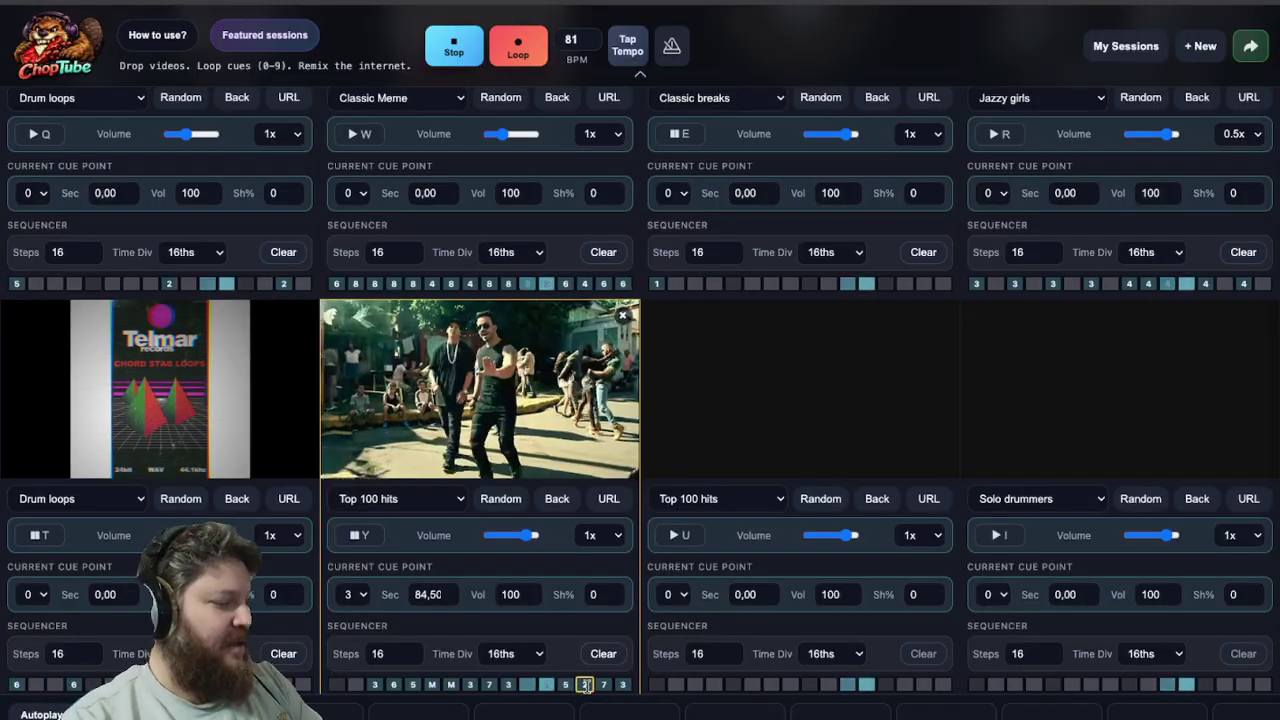
pyautogui.press('m')
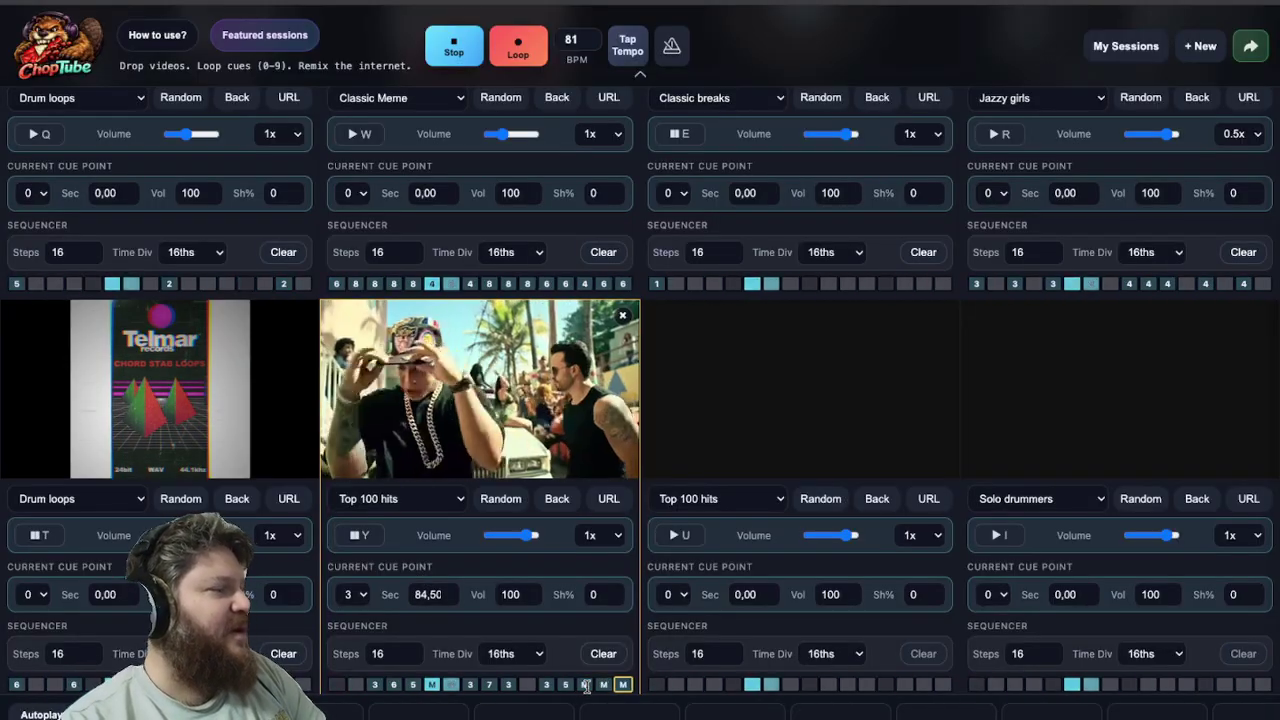
pyautogui.press('Left')
pyautogui.press('Left')
pyautogui.press('Left')
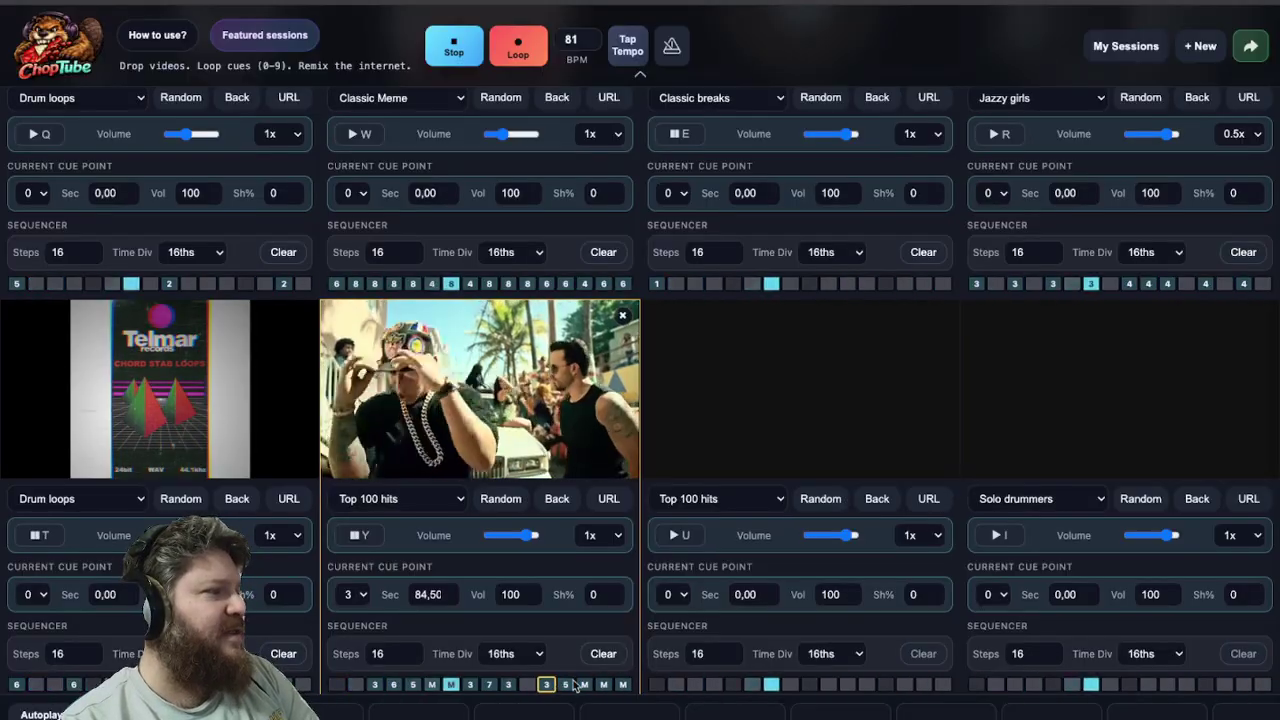
# Mute steps 1, 2, 3, 9 and 11 in the Top 100 hits sequencer.
pyautogui.click(336, 683)
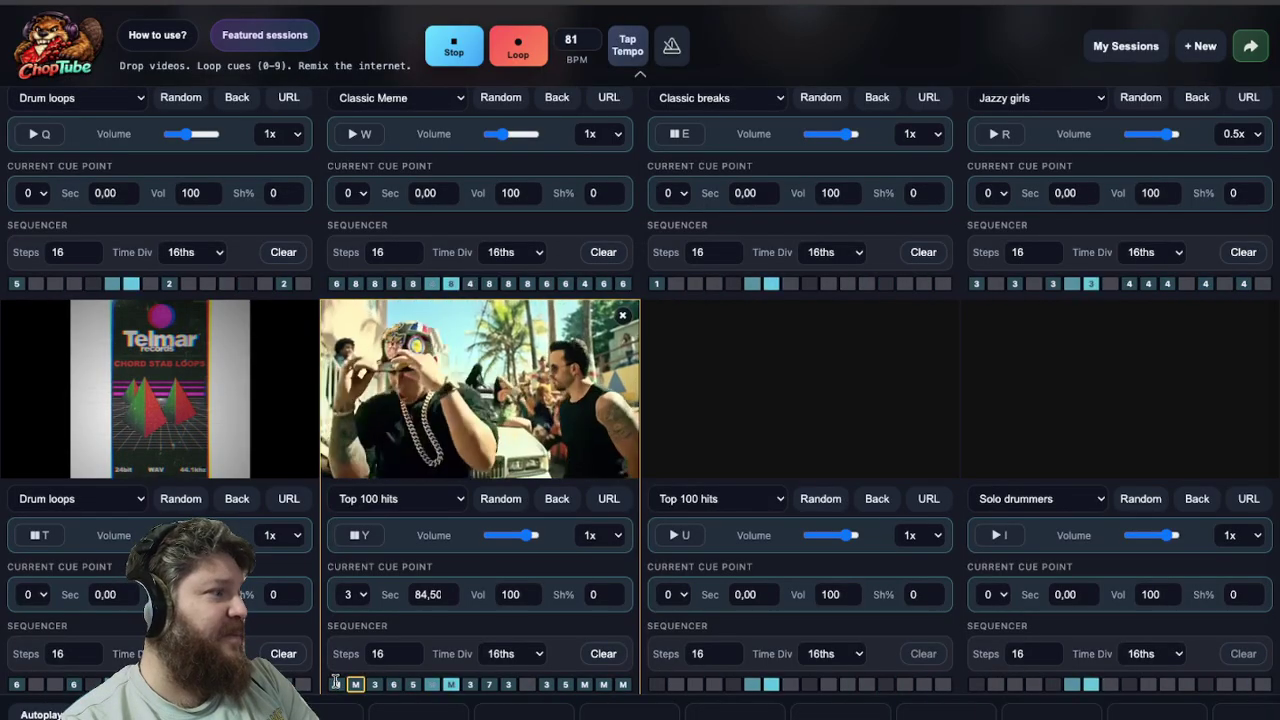
pyautogui.press('m')
pyautogui.press('Right')
pyautogui.press('Right')
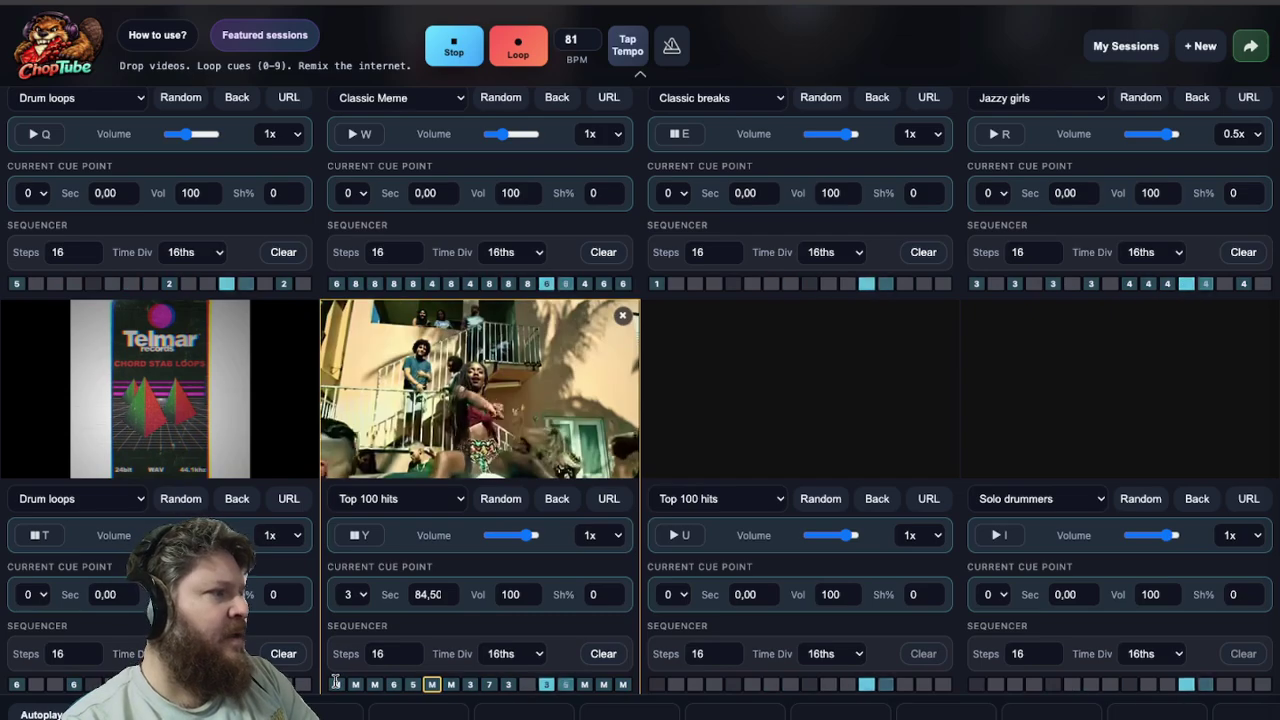
pyautogui.press('Right')
pyautogui.press('Right')
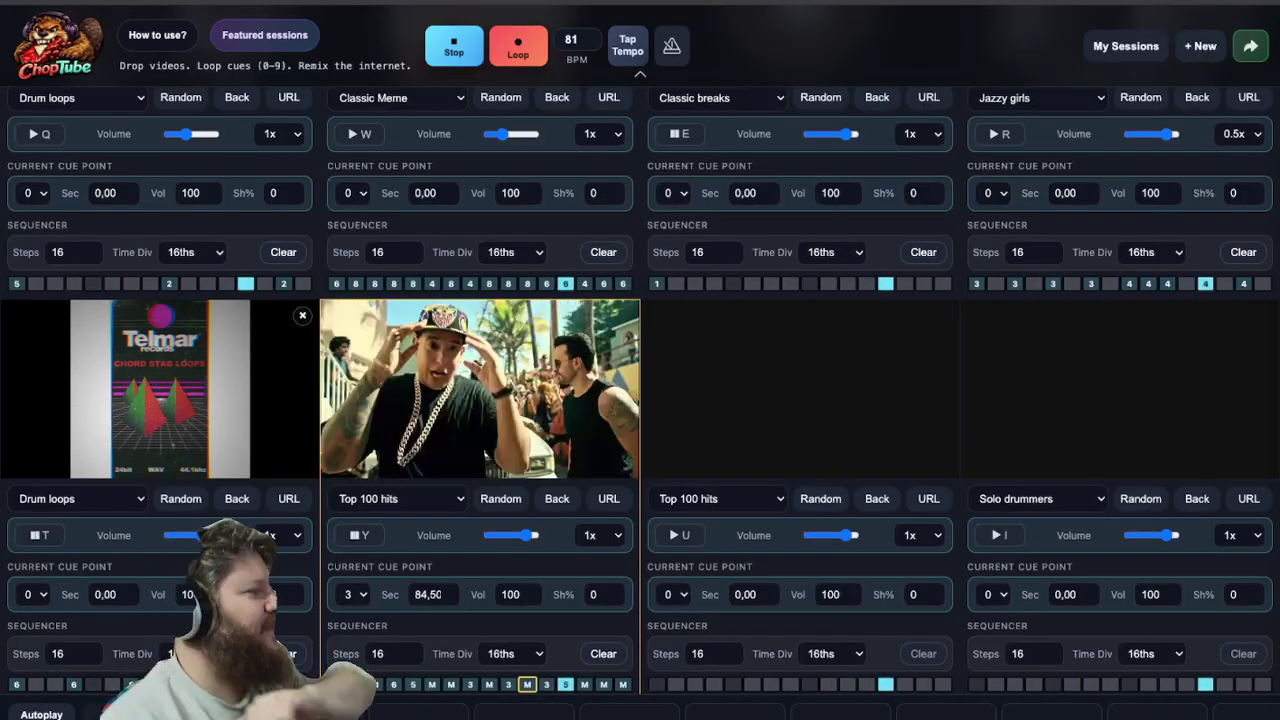
# Set steps 9 and 14 of the Top 100 hits sequencer to cue 6, and lower cue 6's volume to 95.
pyautogui.click(584, 686)
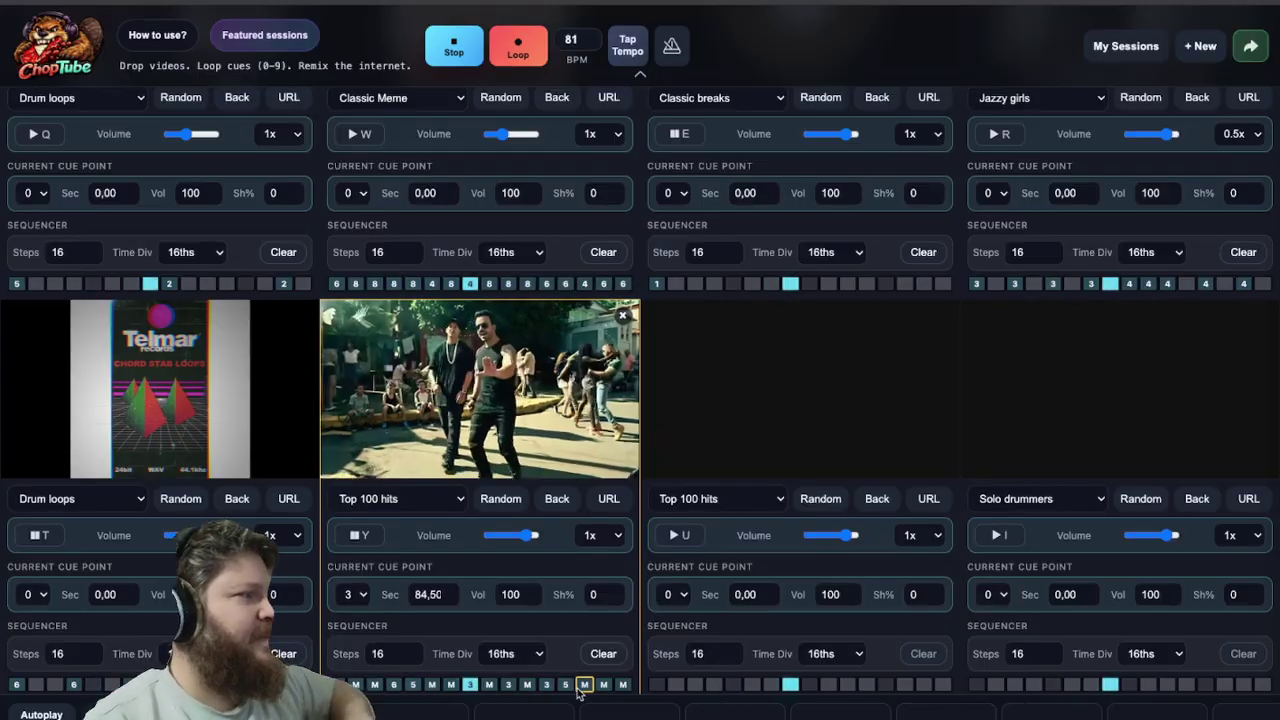
pyautogui.press('6')
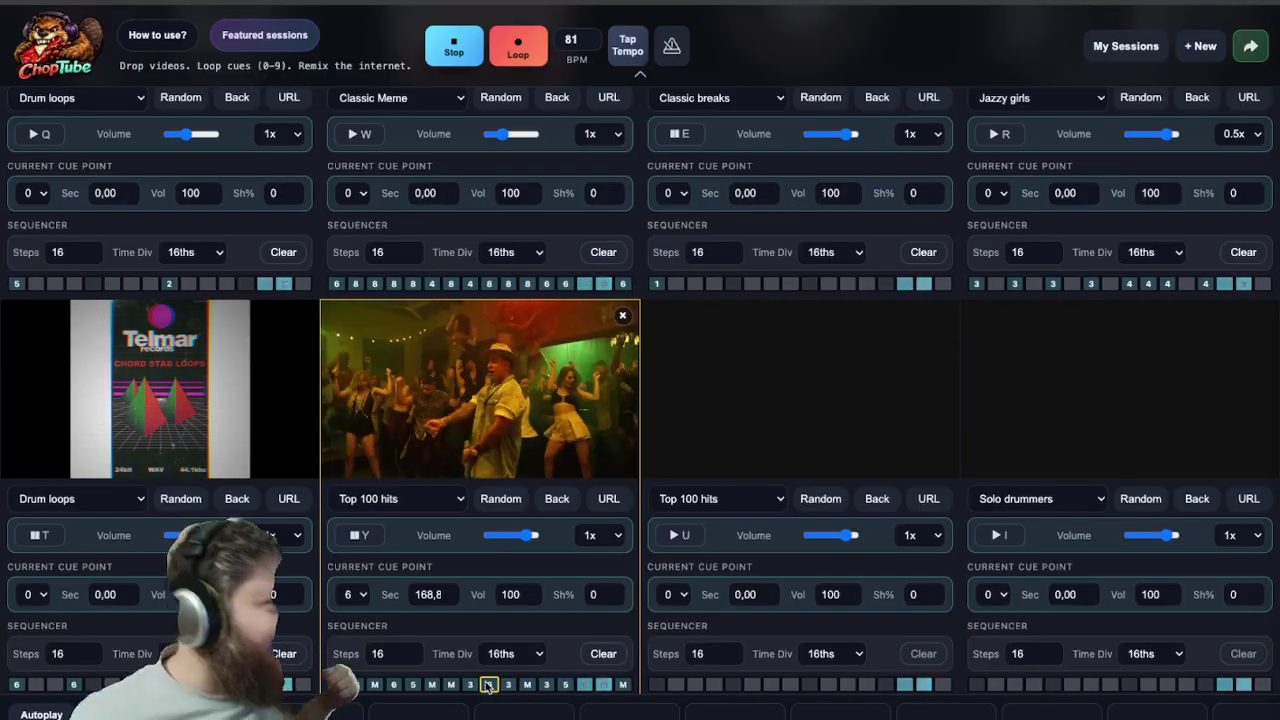
pyautogui.click(531, 599)
pyautogui.click(531, 599)
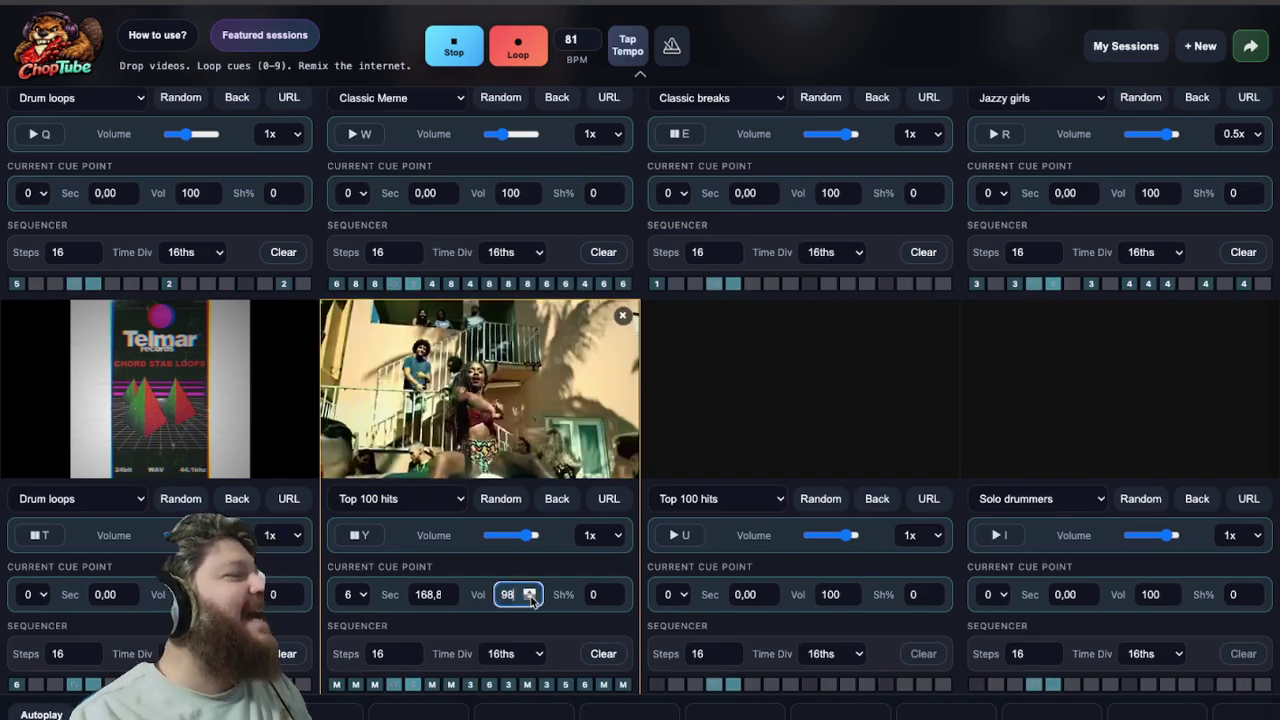
pyautogui.click(531, 599)
pyautogui.click(531, 599)
pyautogui.click(531, 599)
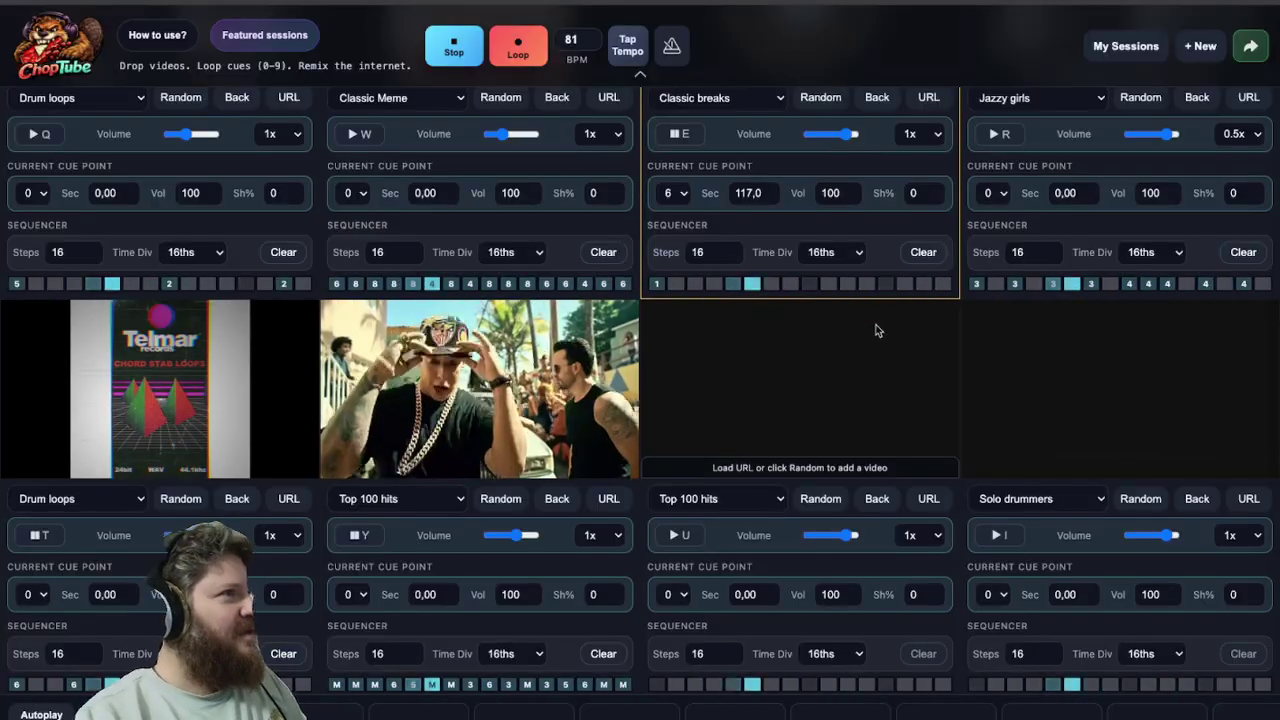
# Switch the empty tile beside the playing Top 100 hits video to Solo drummers and load a random video into it.
pyautogui.scroll(2, 914, 287)
pyautogui.scroll(1, 914, 287)
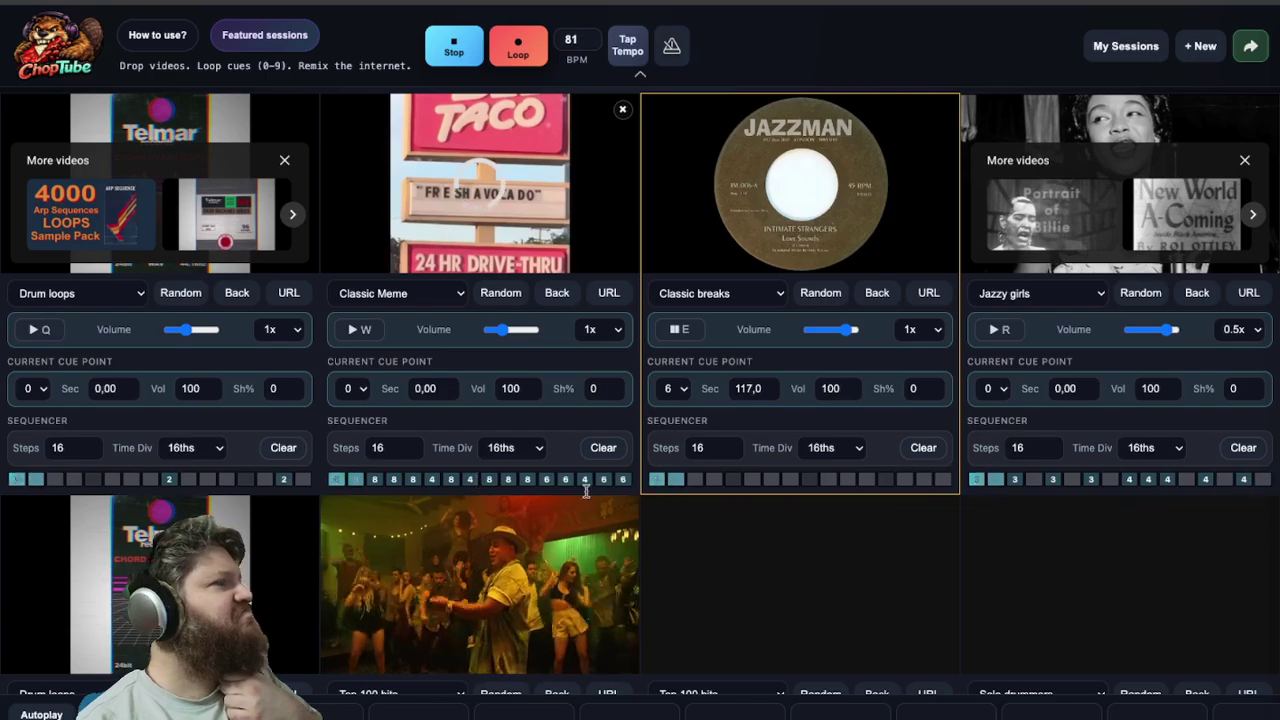
pyautogui.scroll(-2, 686, 560)
pyautogui.click(727, 515)
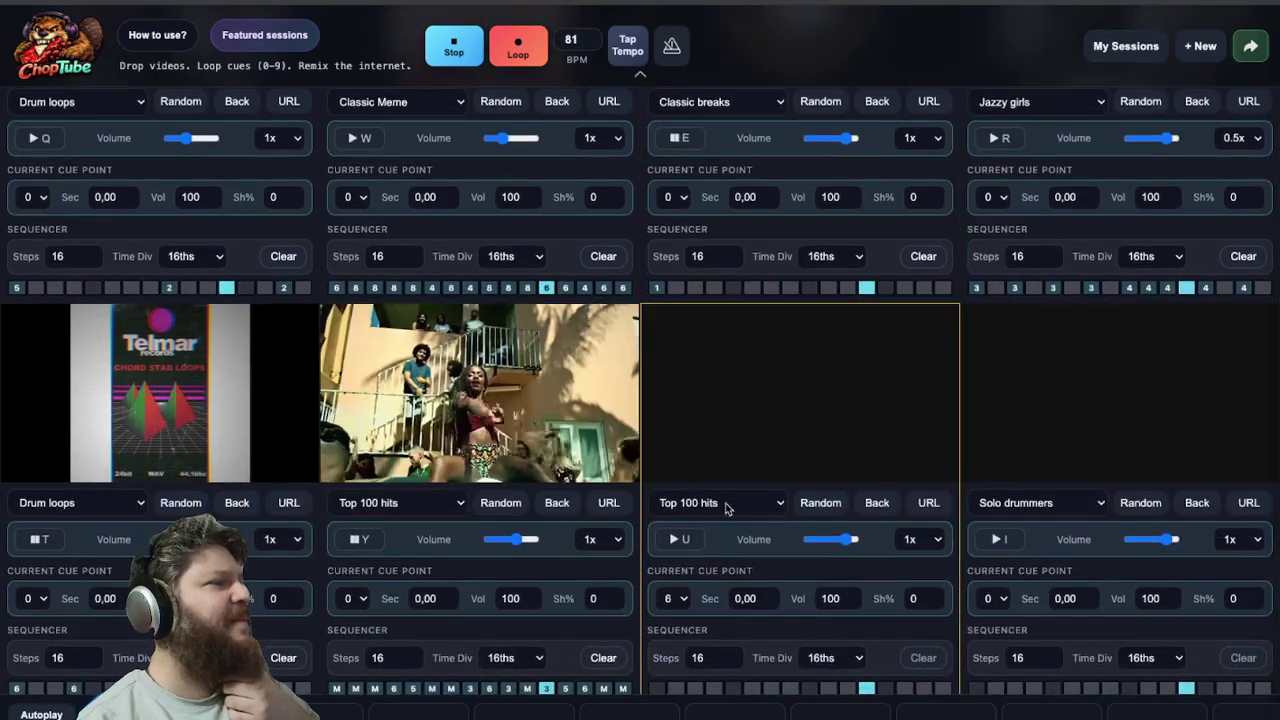
pyautogui.click(710, 566)
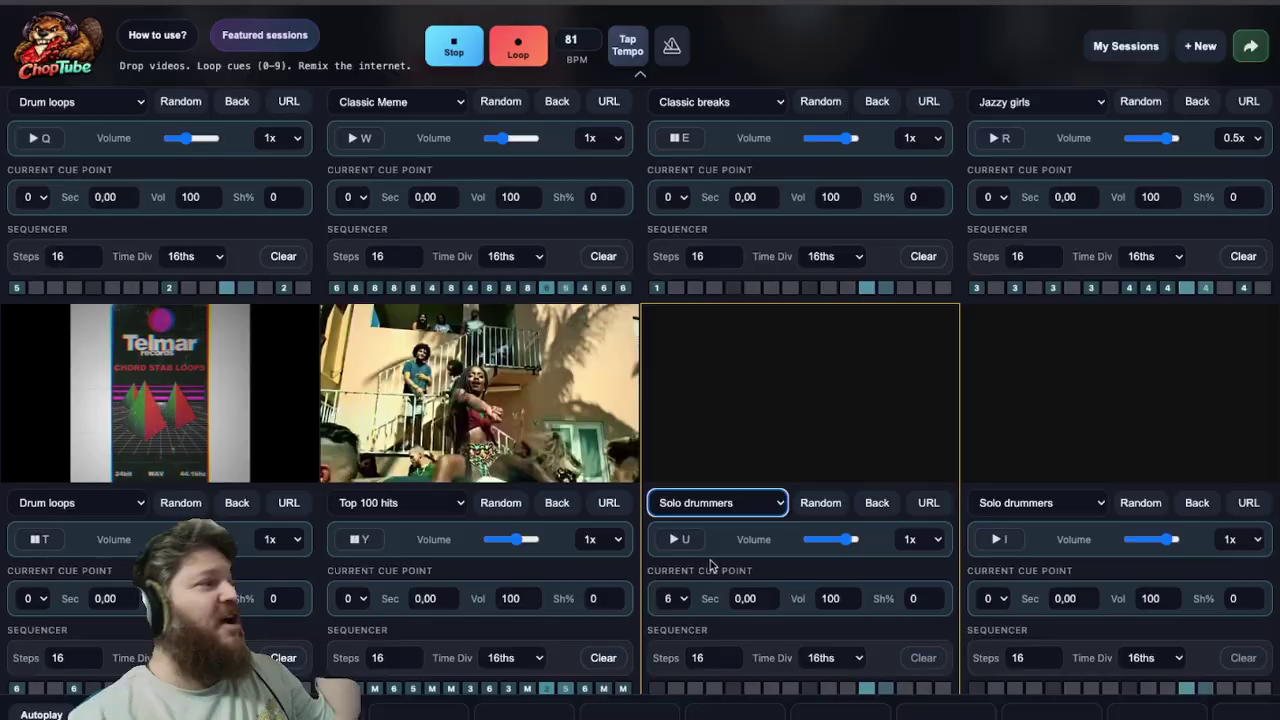
pyautogui.click(818, 505)
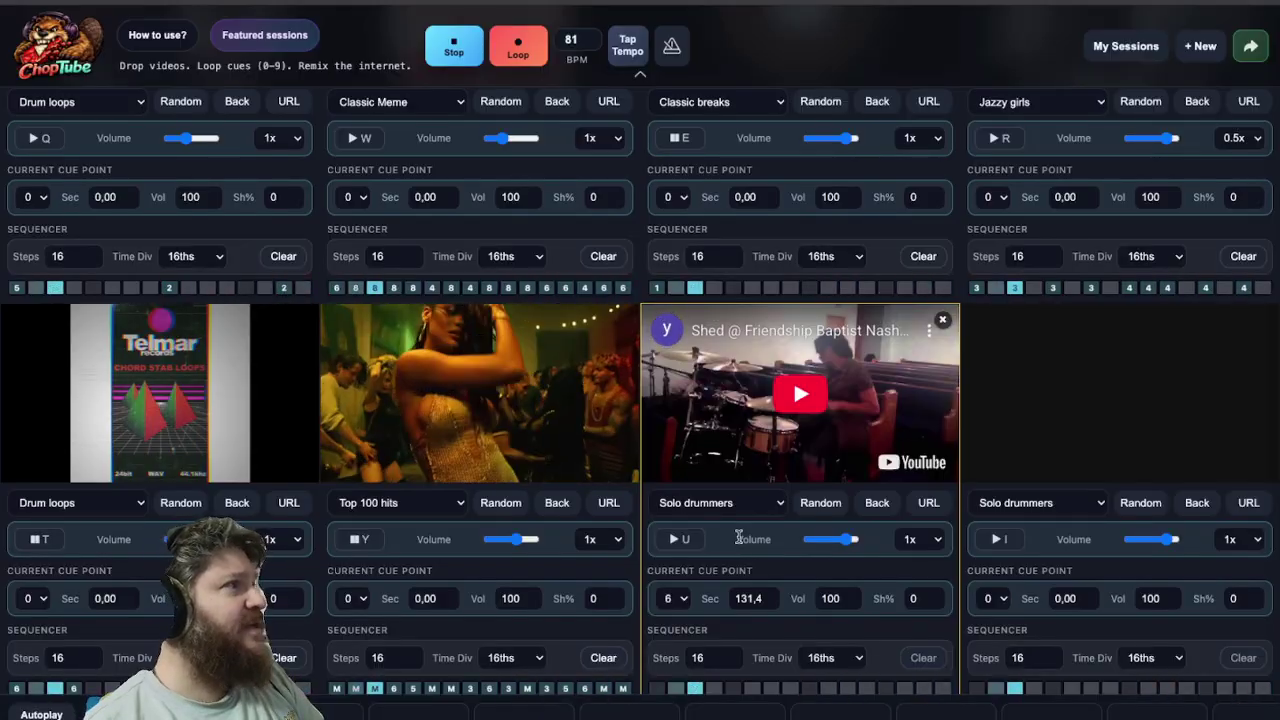
# Pause the Top 100 hits tile, the Drum loops tile beside it, and the Classic breaks tile.
pyautogui.press('y')
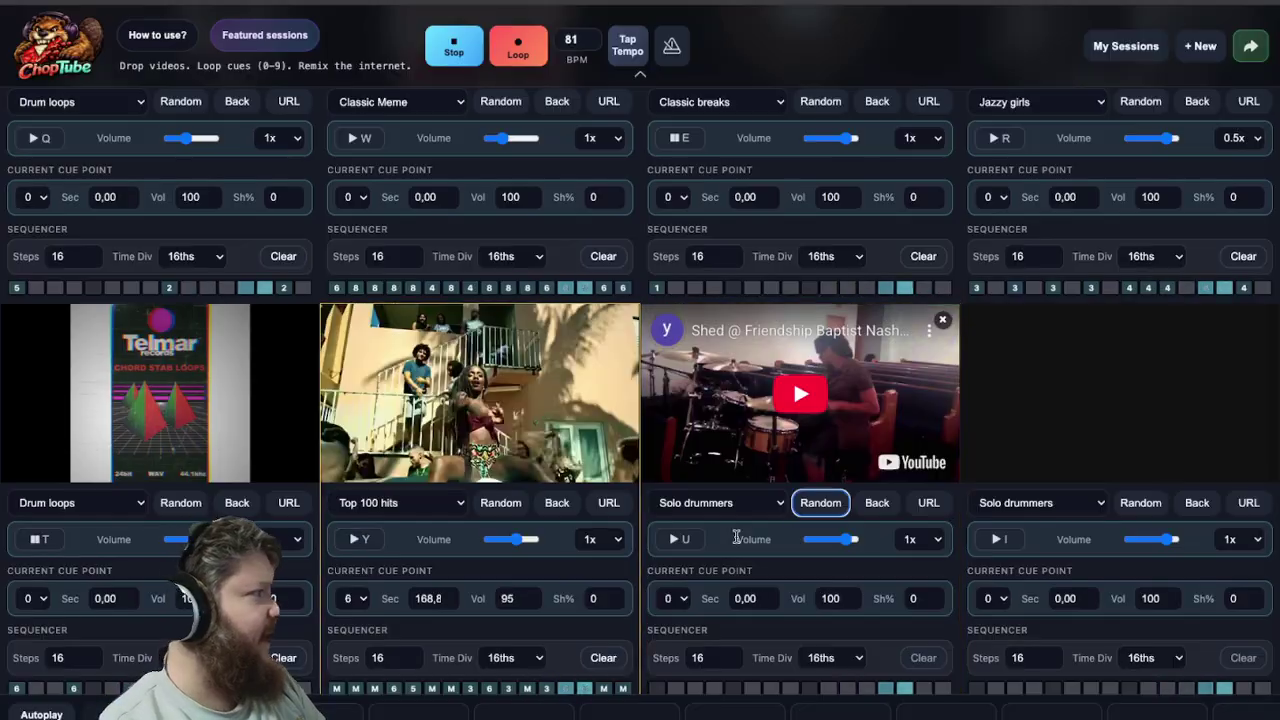
pyautogui.press('t')
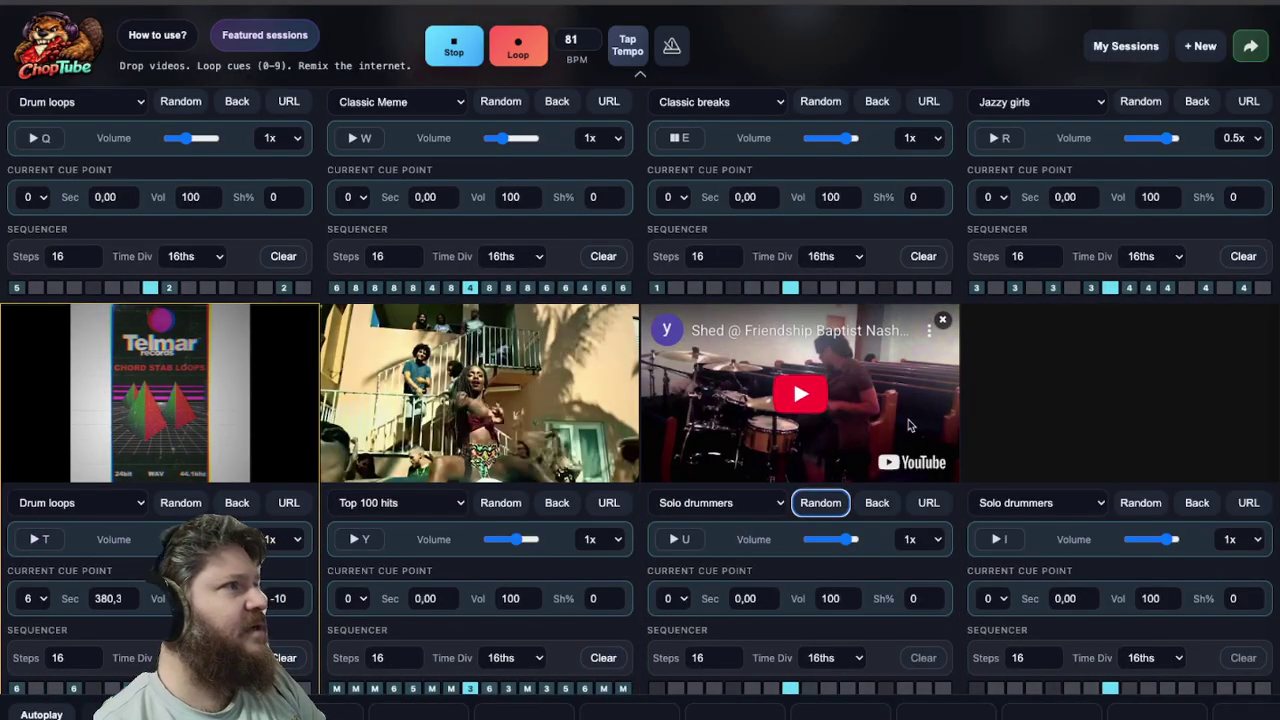
pyautogui.scroll(2, 909, 425)
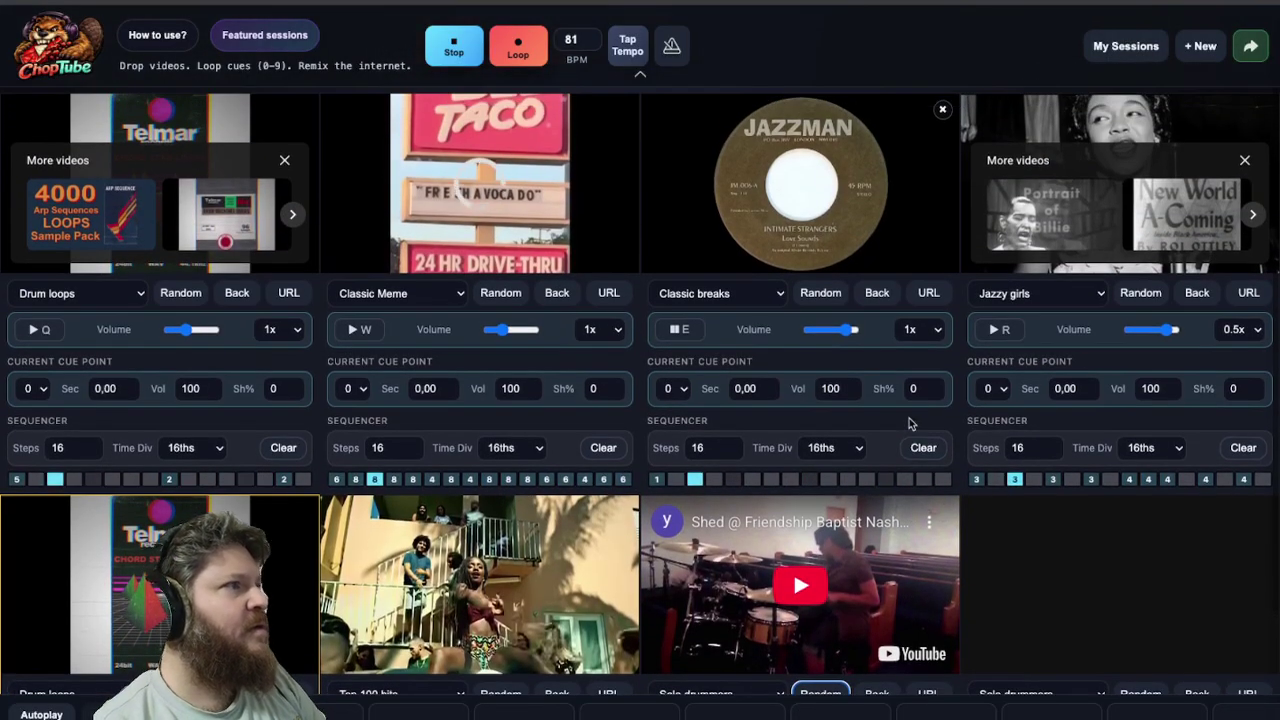
pyautogui.press('e')
pyautogui.scroll(-1, 909, 425)
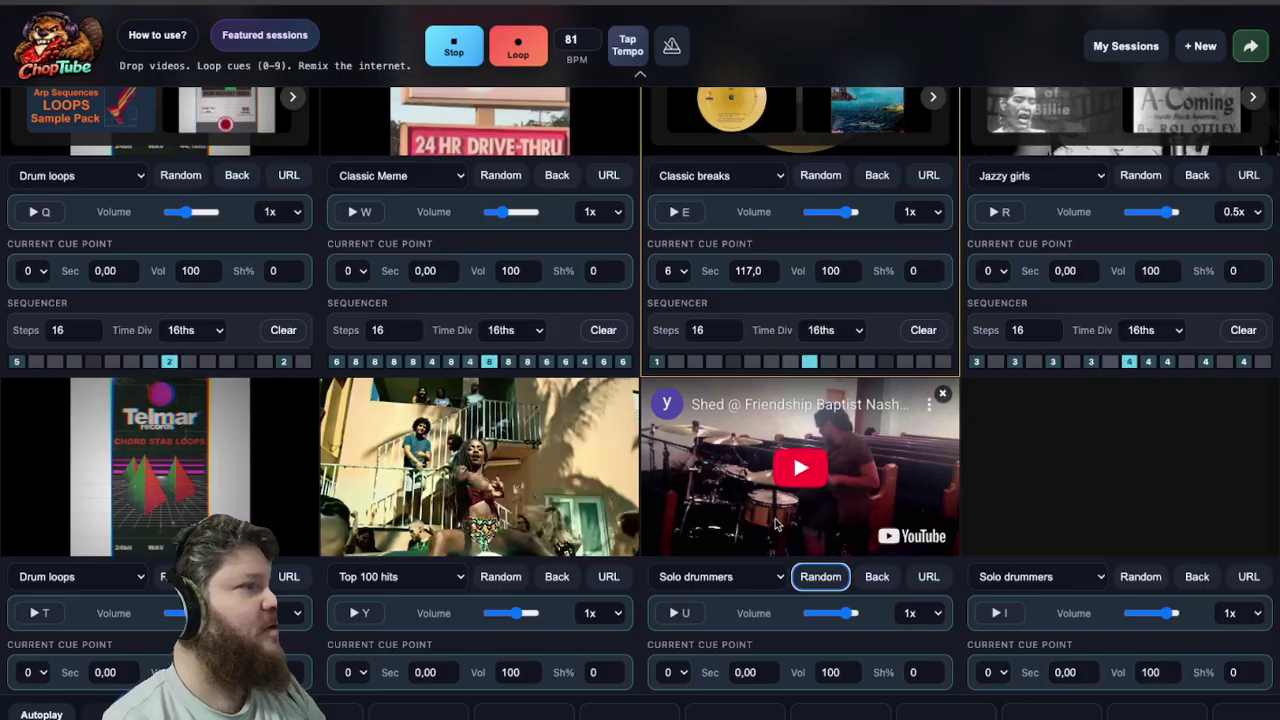
# Play the Solo drummers tile, place cue 4 on steps 5 and 13 and cue 0 on steps 1, 7 and 15, and restart the loop.
pyautogui.scroll(-1, 775, 523)
pyautogui.press('u')
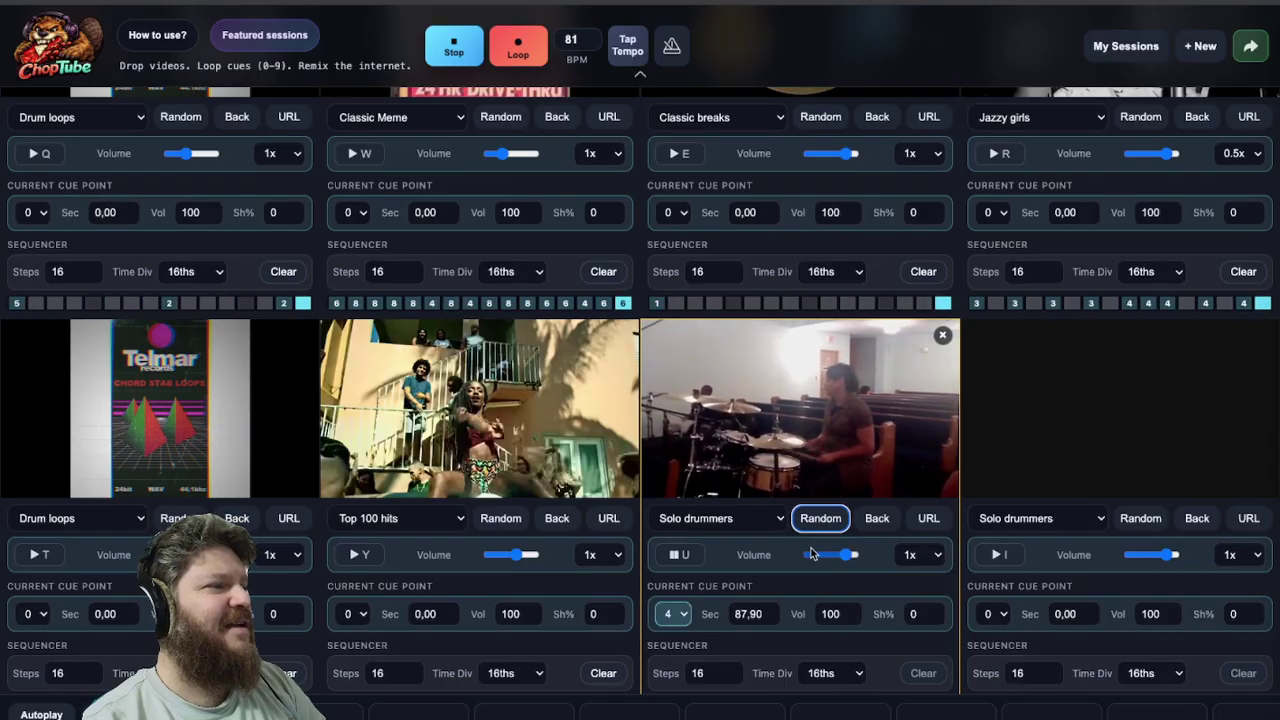
pyautogui.scroll(-1, 812, 554)
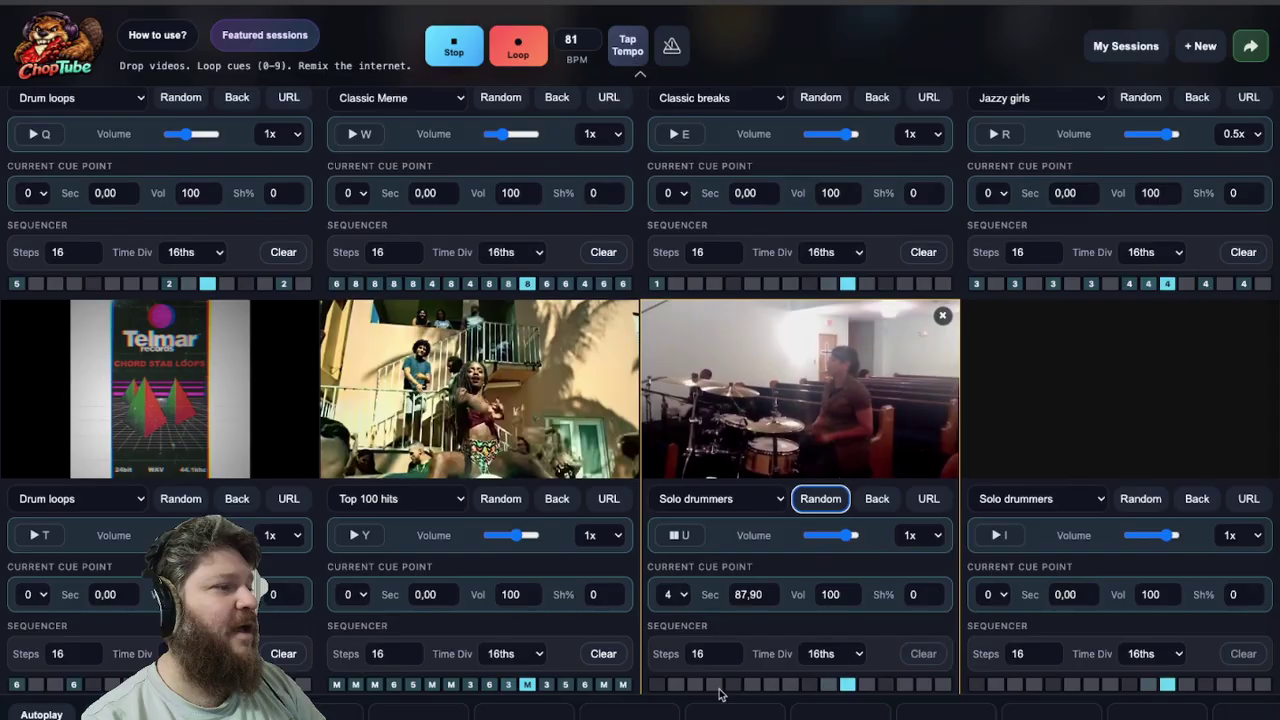
pyautogui.click(733, 684)
pyautogui.click(886, 684)
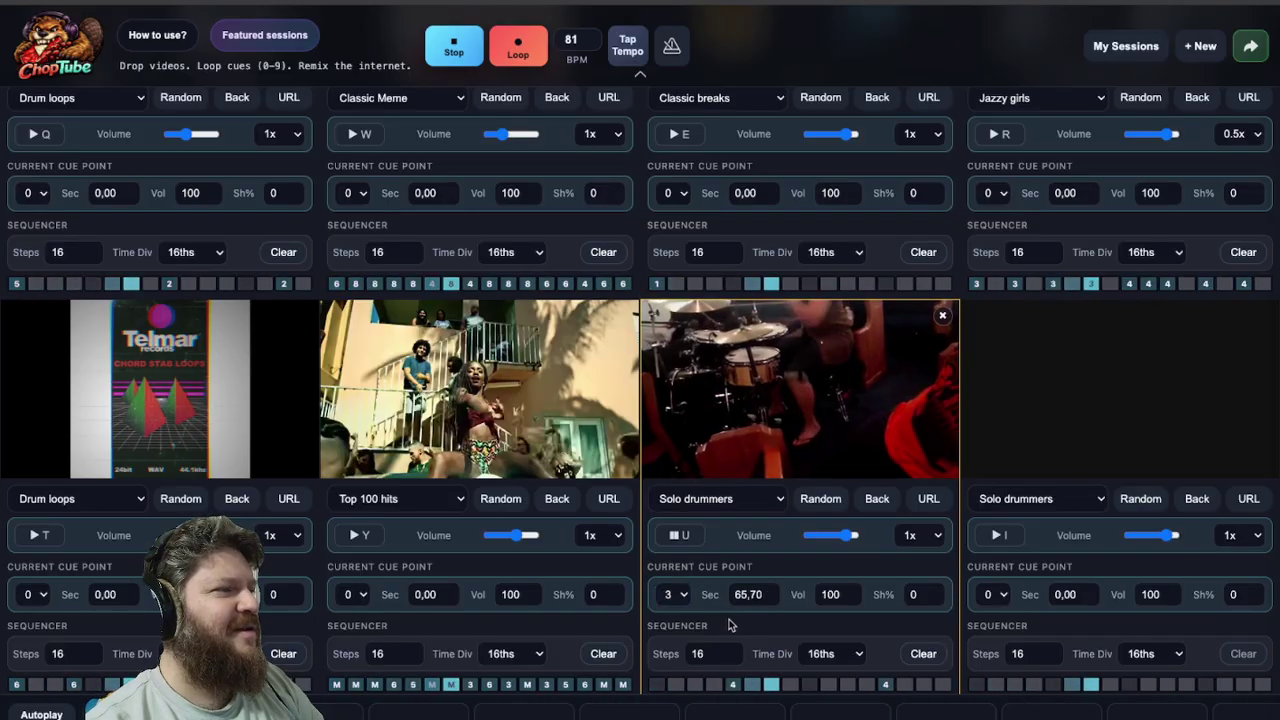
pyautogui.press('space')
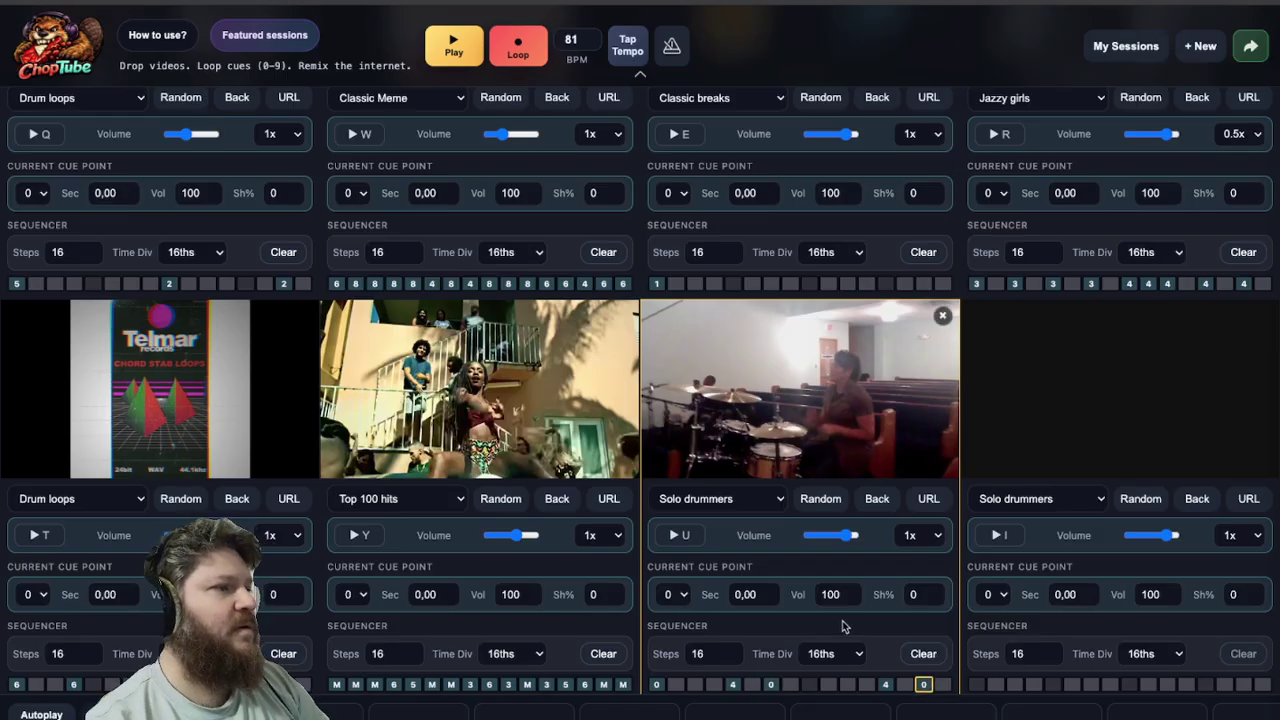
pyautogui.press('space')
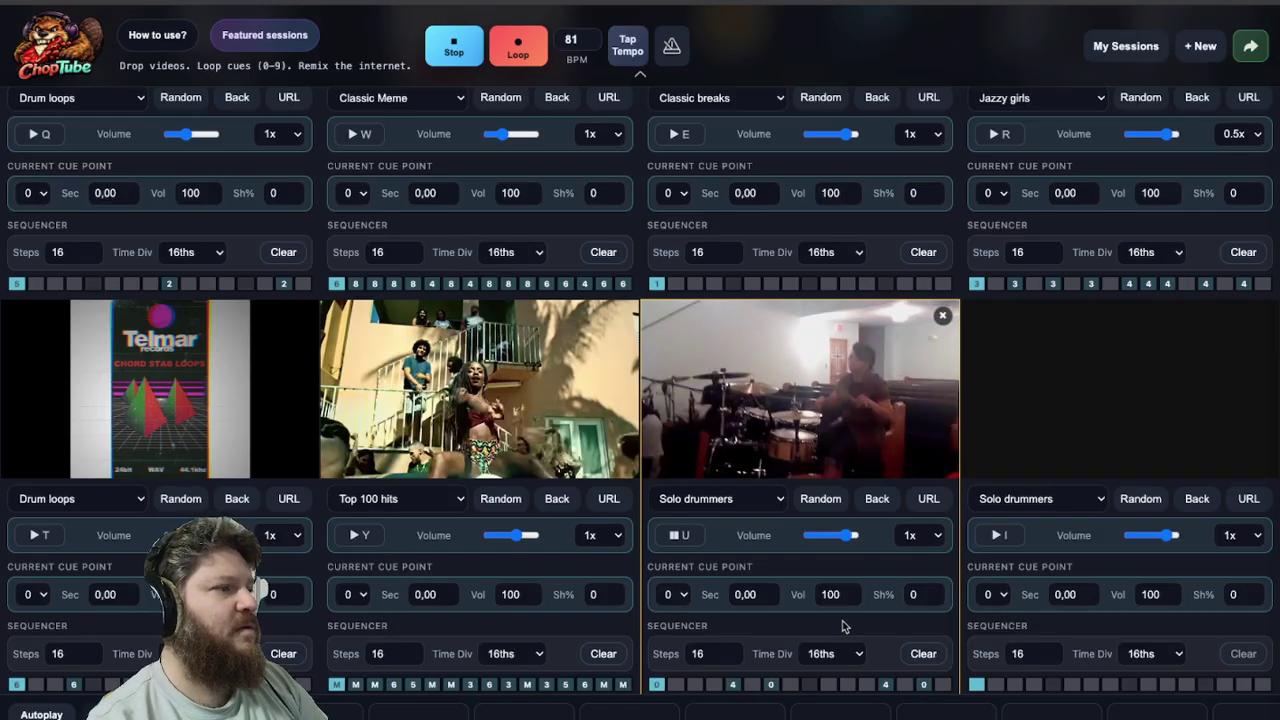
# Load another random video into the Solo drummers tile, and resume the Classic breaks tile.
pyautogui.click(827, 512)
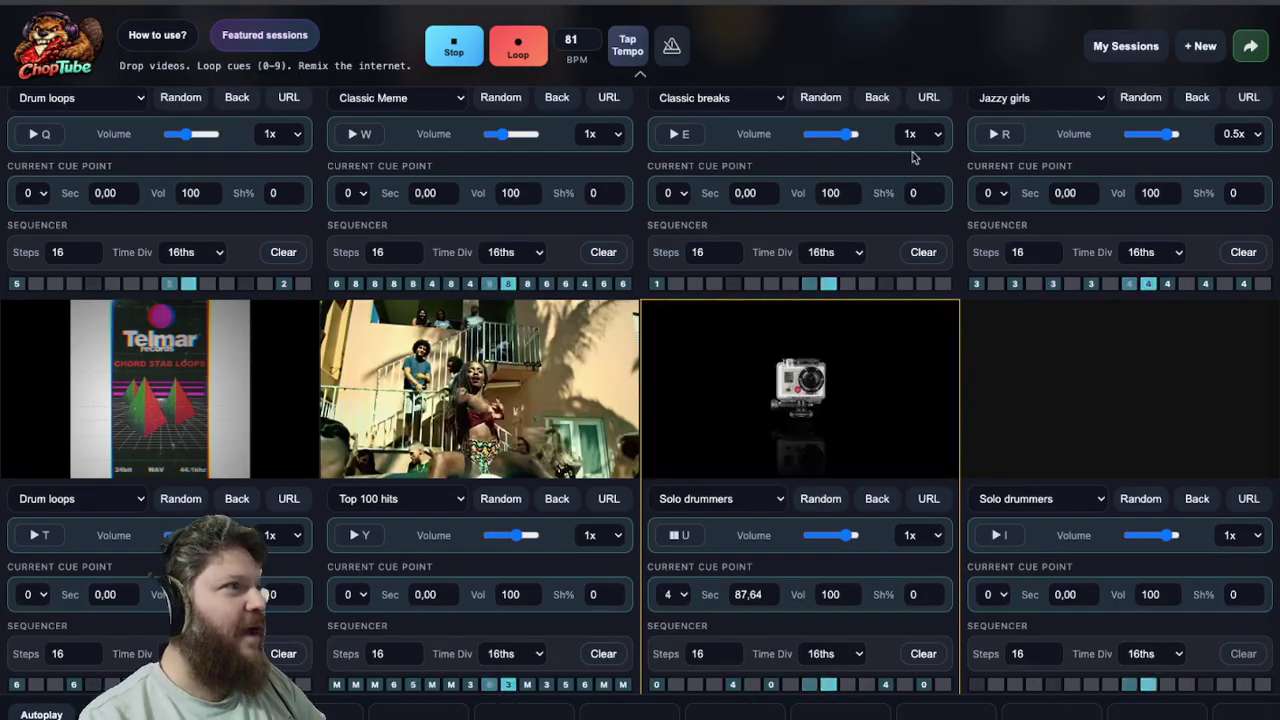
pyautogui.scroll(1, 738, 191)
pyautogui.click(740, 190)
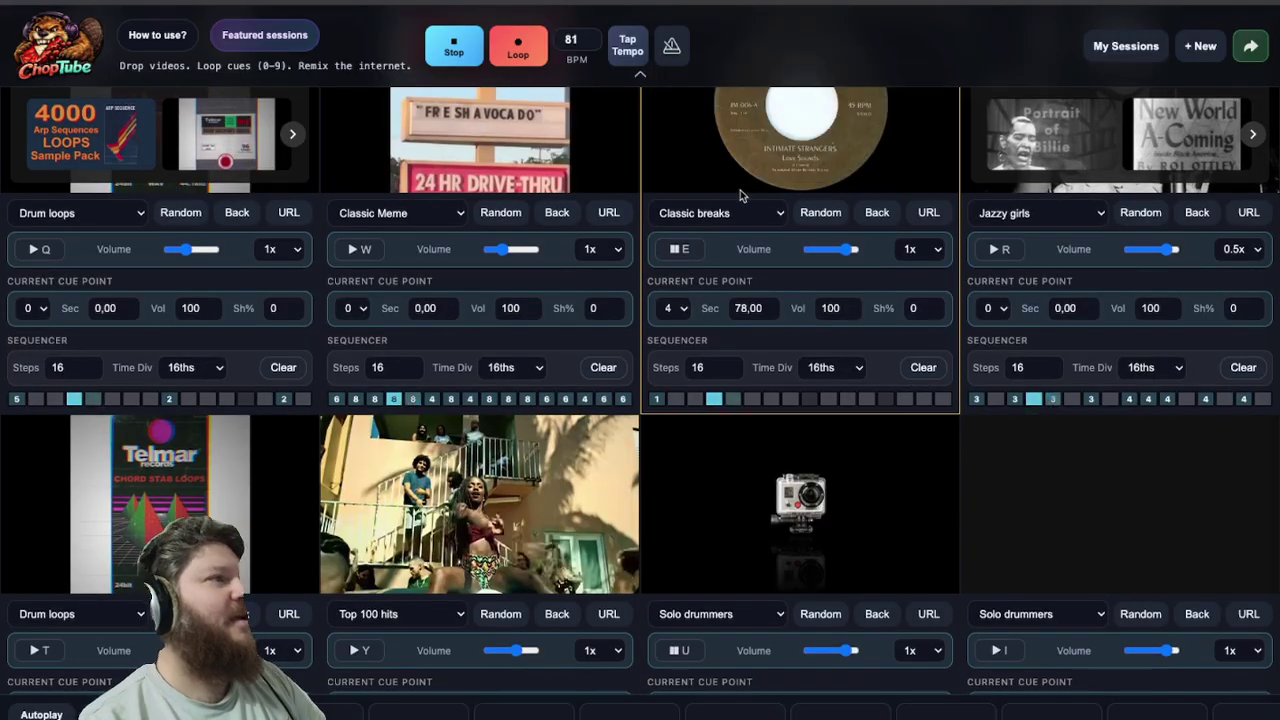
# Mute steps 4 to 6 and 10 to 12 in the Solo drummers sequencer.
pyautogui.scroll(-2, 865, 430)
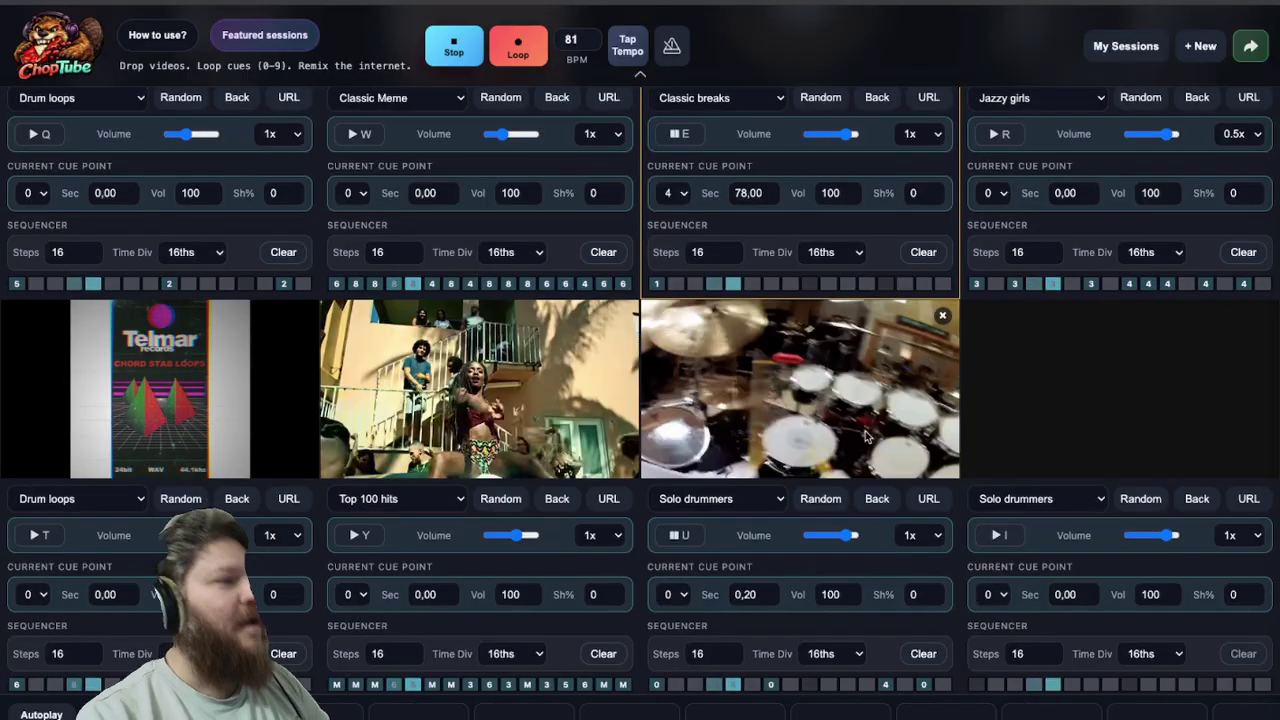
pyautogui.click(712, 685)
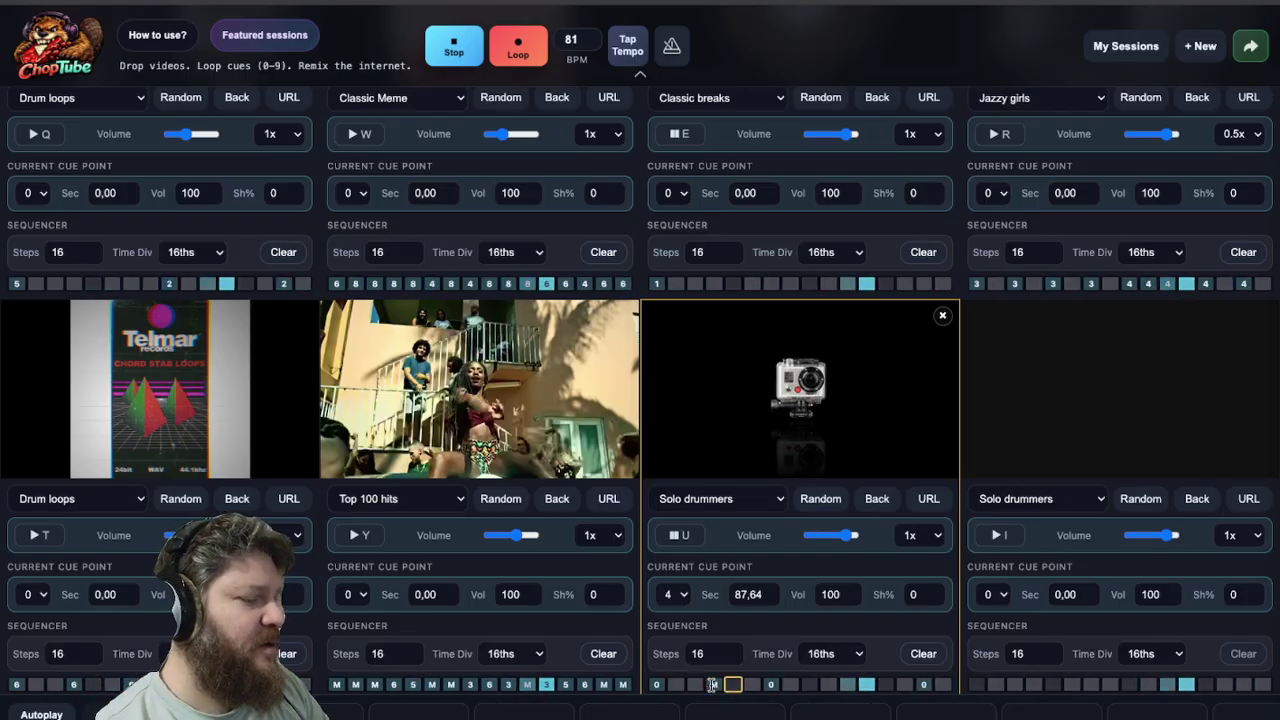
pyautogui.press('m')
pyautogui.press('m')
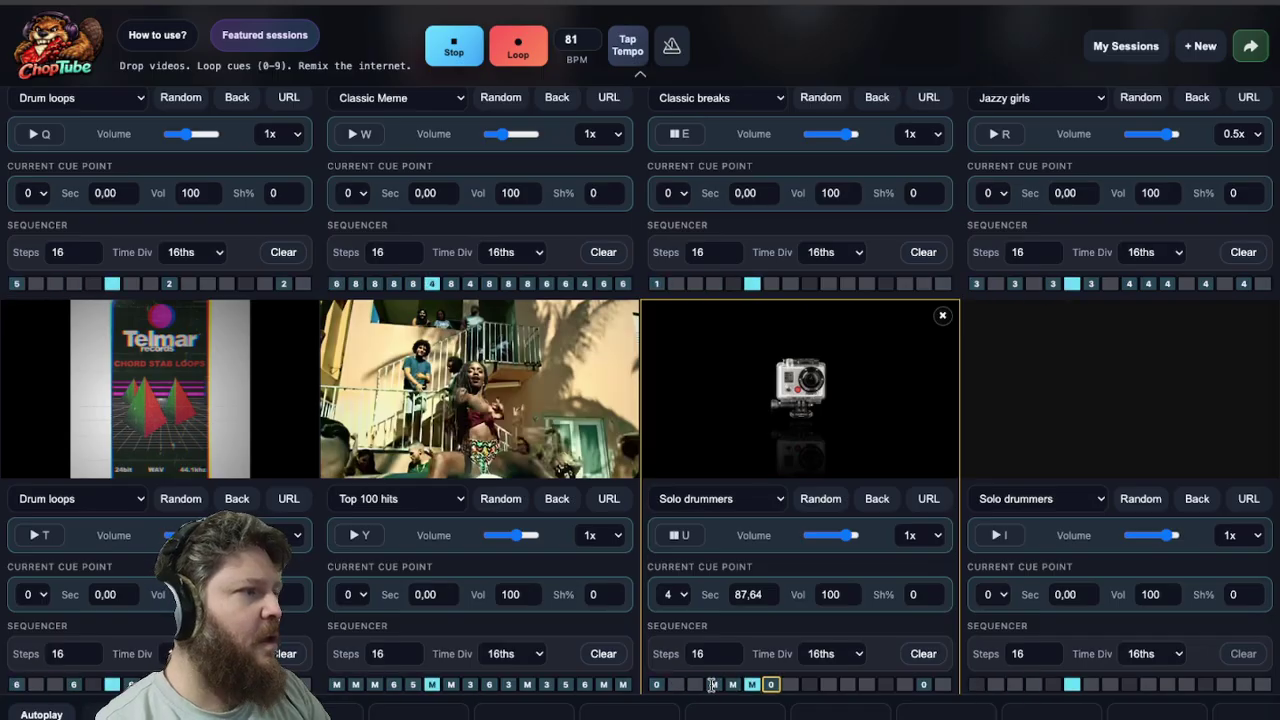
pyautogui.press('m')
pyautogui.press('m')
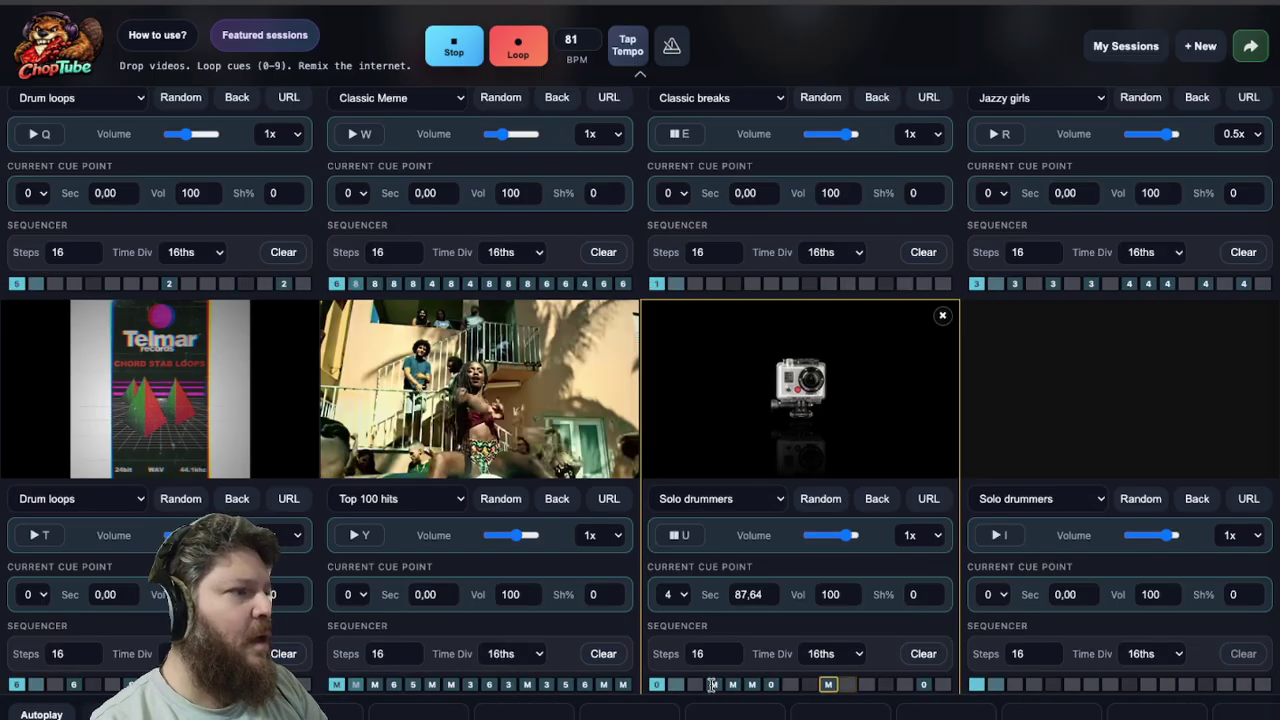
pyautogui.press('Right')
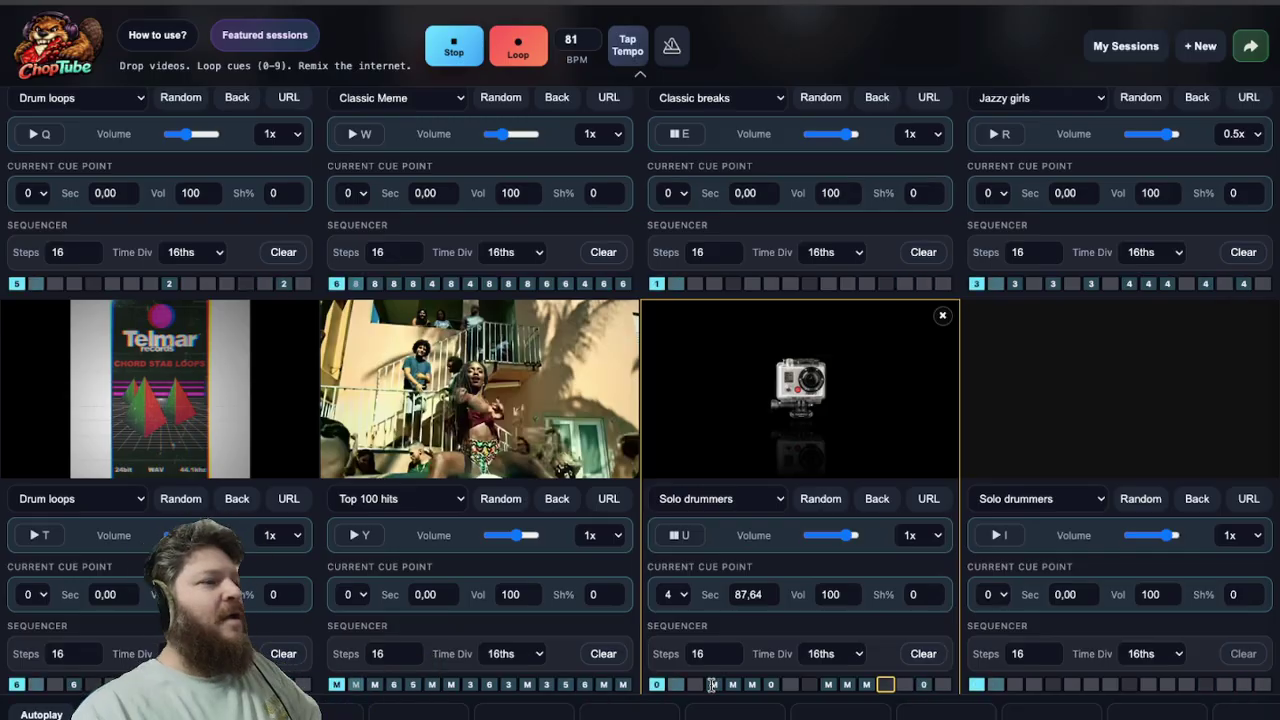
# Place cue 5 on steps 13 and 14 of the Solo drummers sequencer, clear steps 11 and 12, and set the cue's shift to -20%.
pyautogui.press('5')
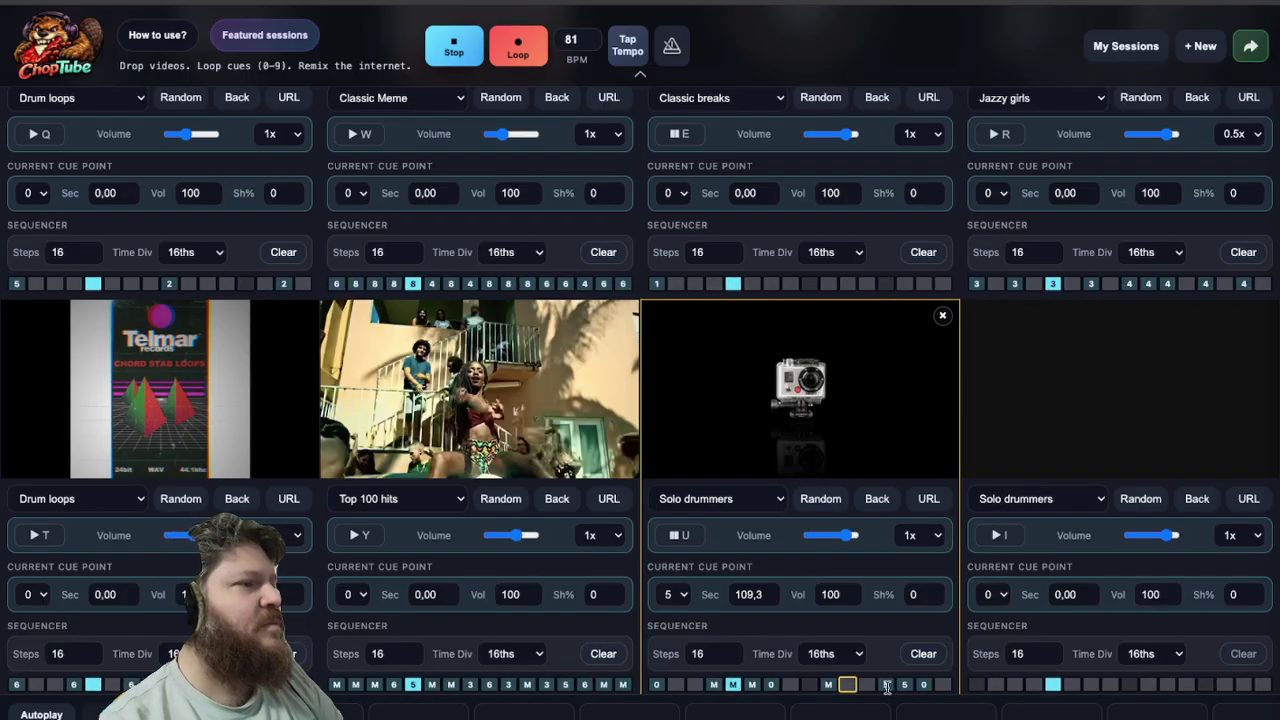
pyautogui.click(931, 598)
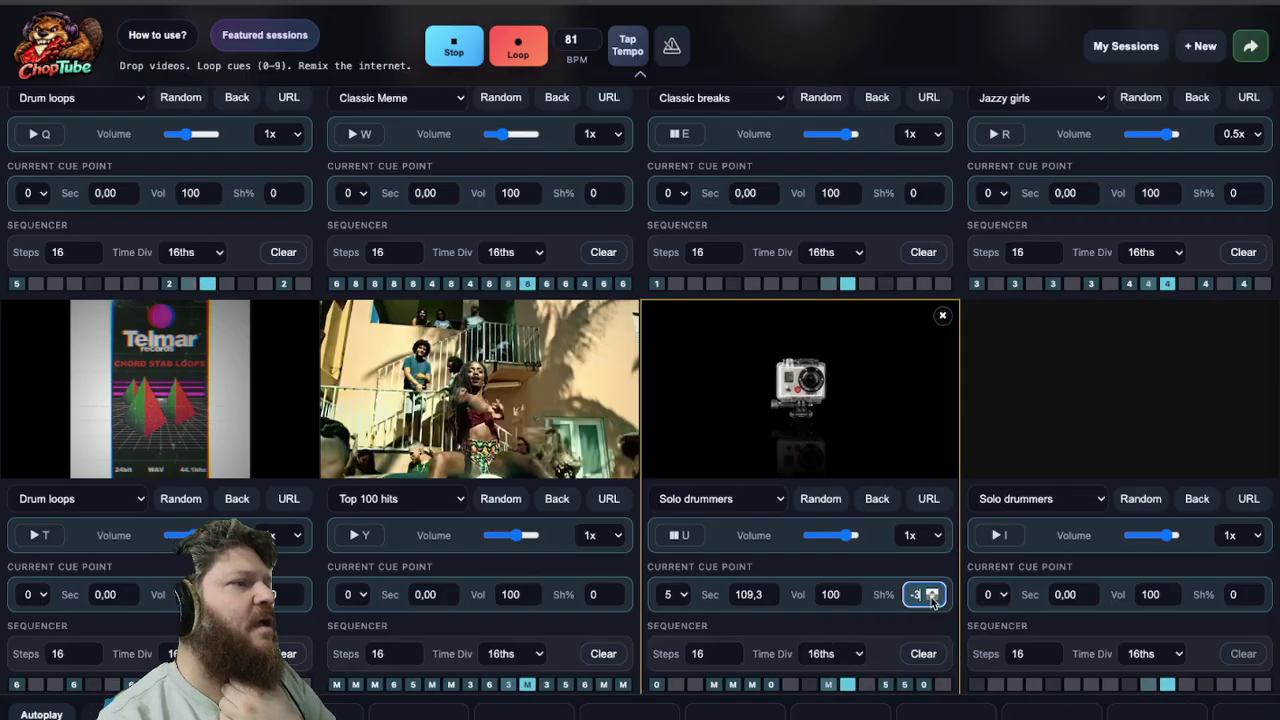
pyautogui.scroll(-12, 931, 598)
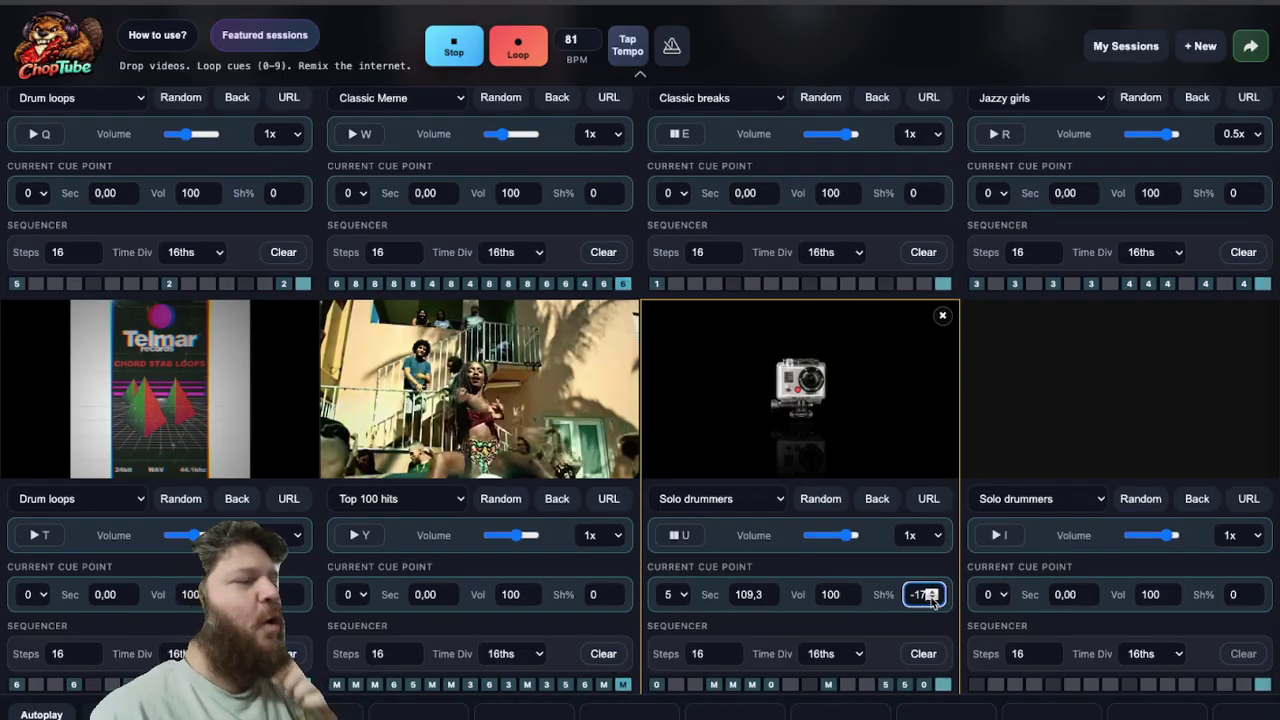
pyautogui.scroll(-1, 931, 598)
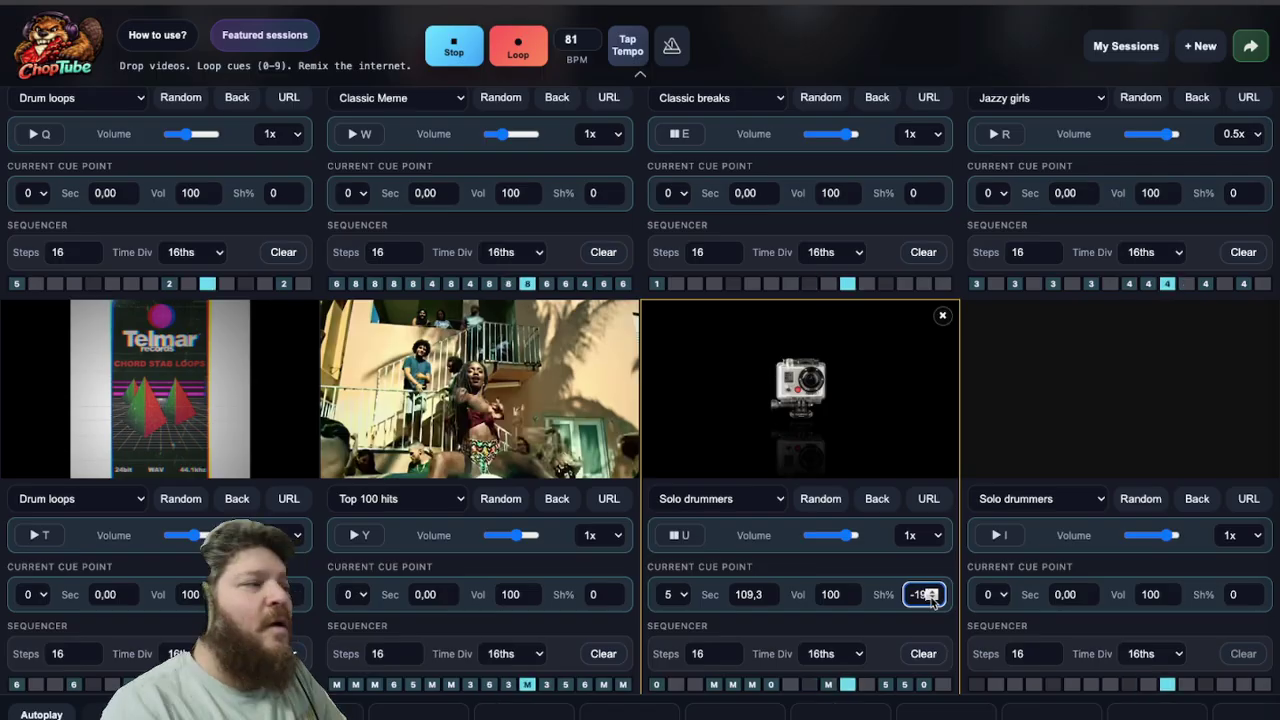
pyautogui.scroll(-1, 931, 598)
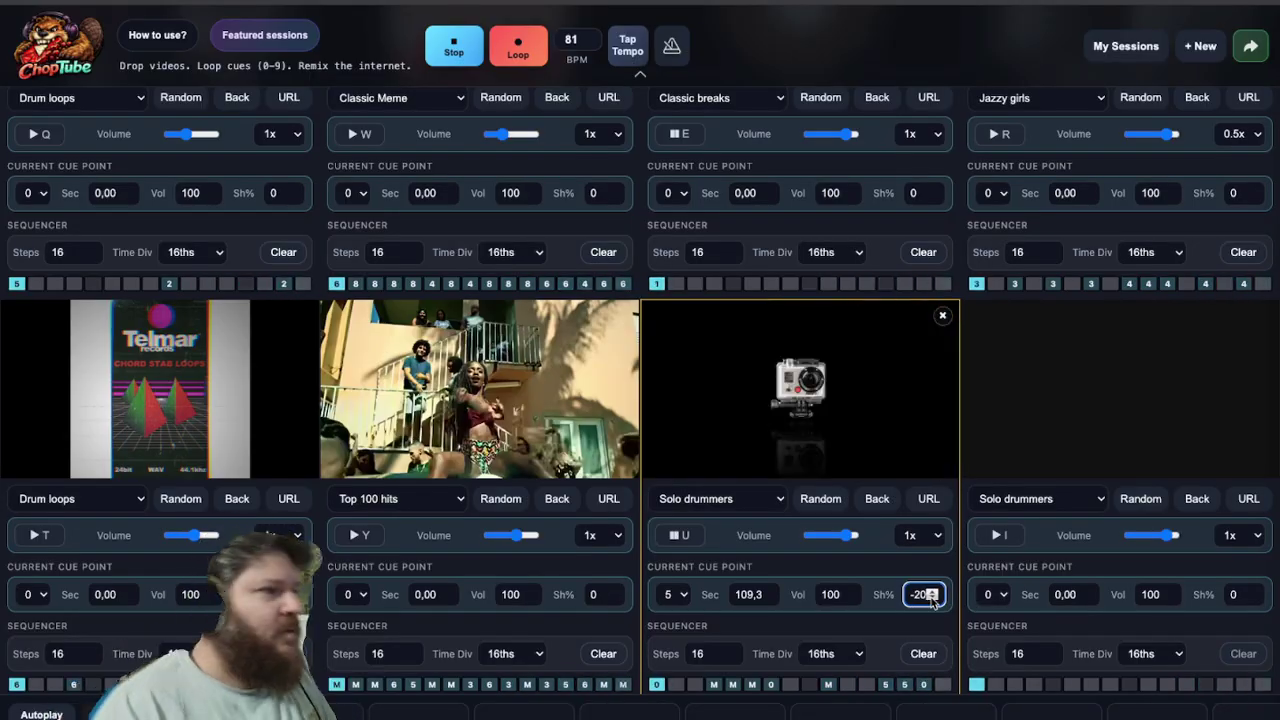
# Mute step 14 and place cue 8 on step 11 of the Solo drummers sequencer.
pyautogui.click(905, 686)
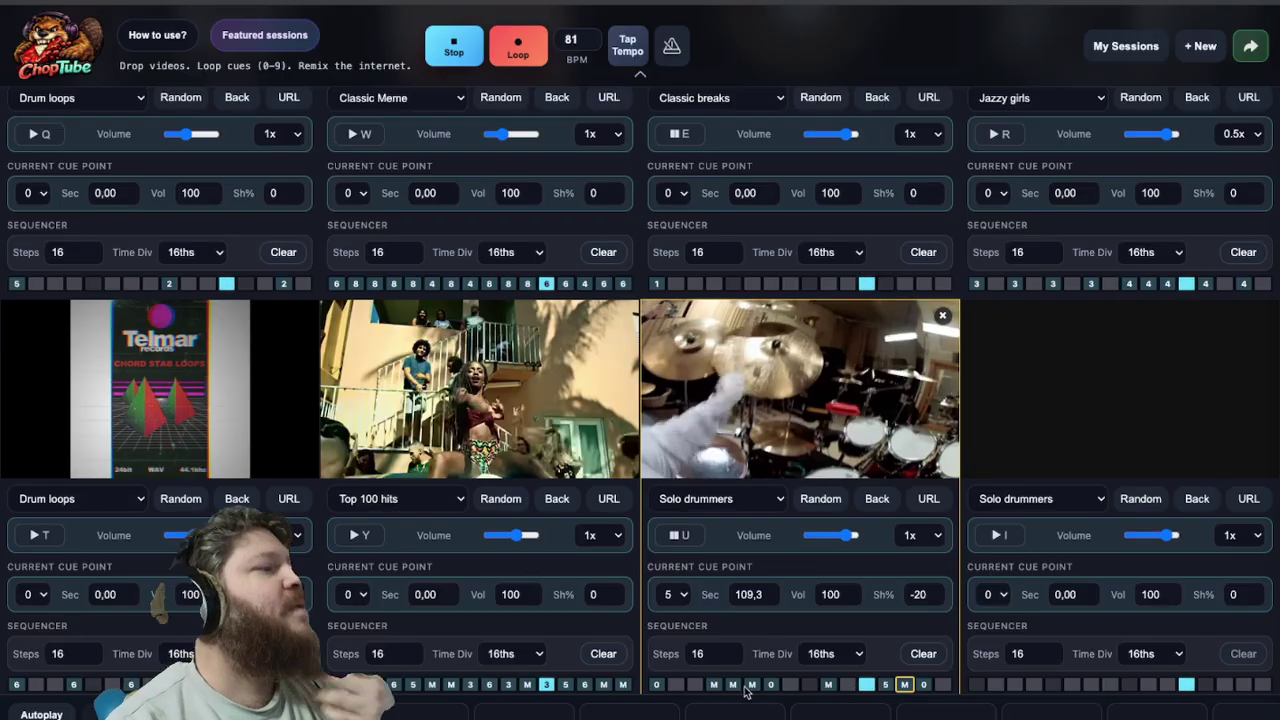
pyautogui.click(732, 684)
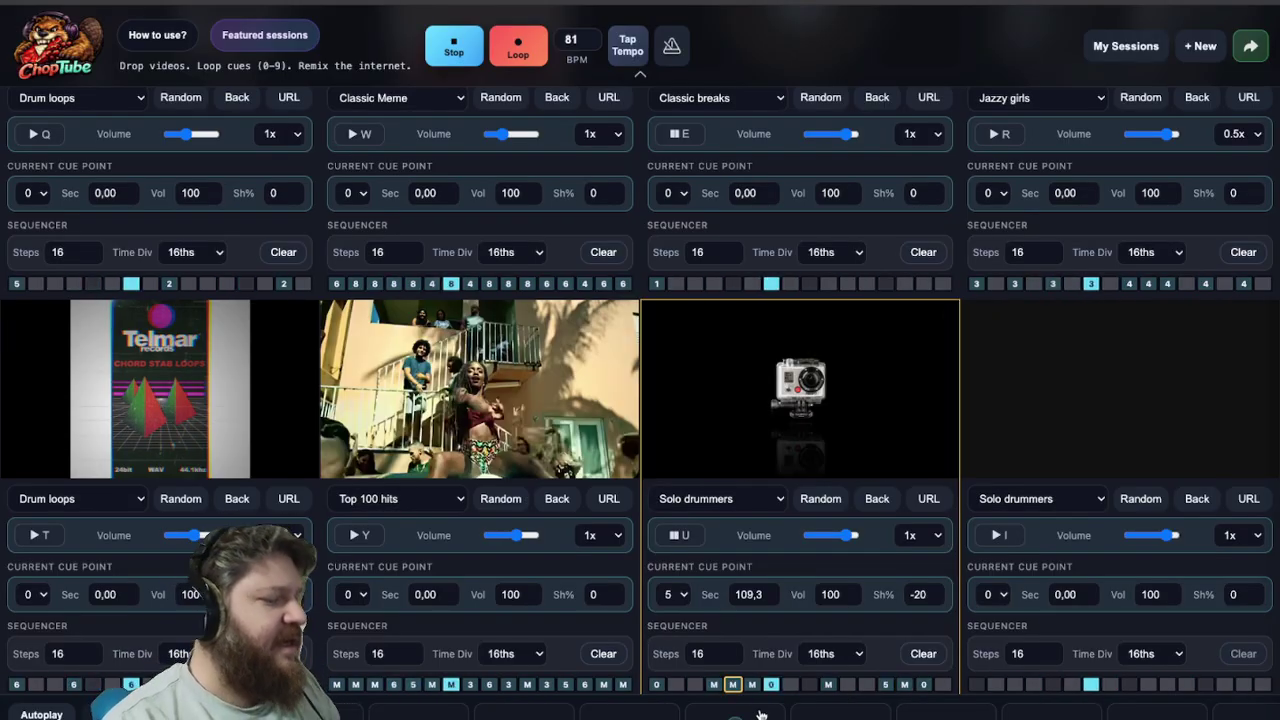
pyautogui.click(847, 684)
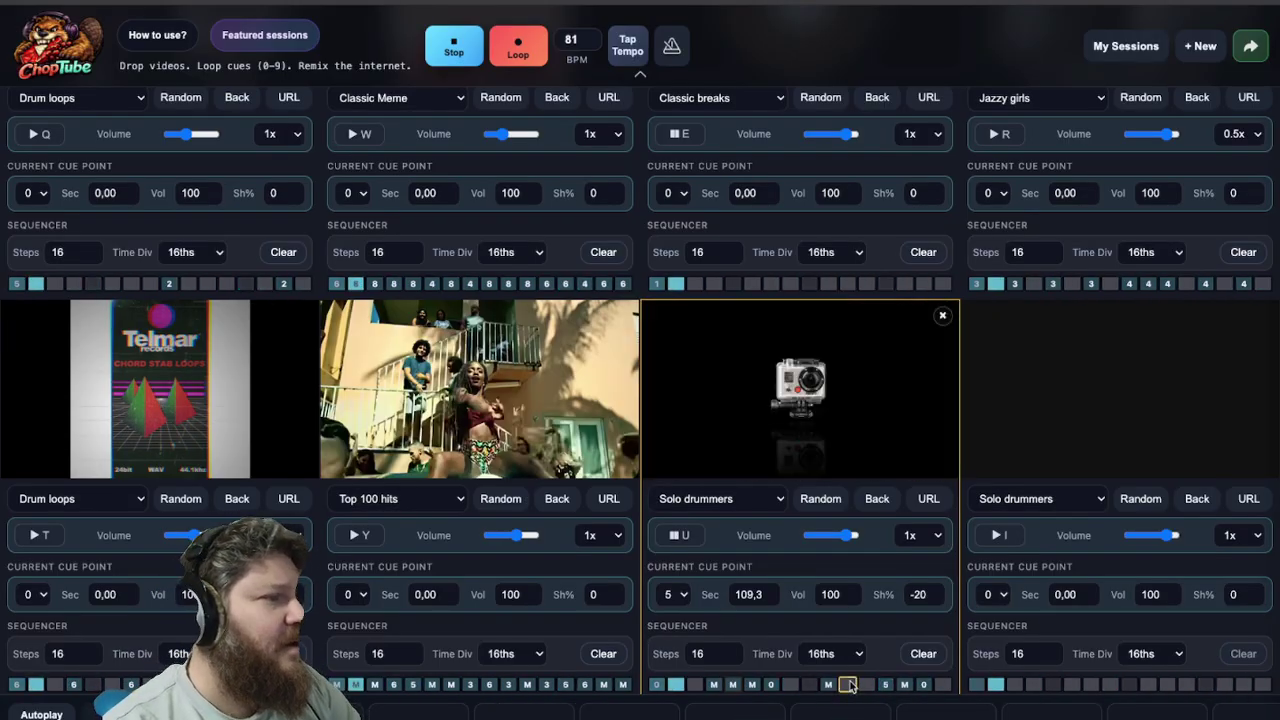
pyautogui.press('8')
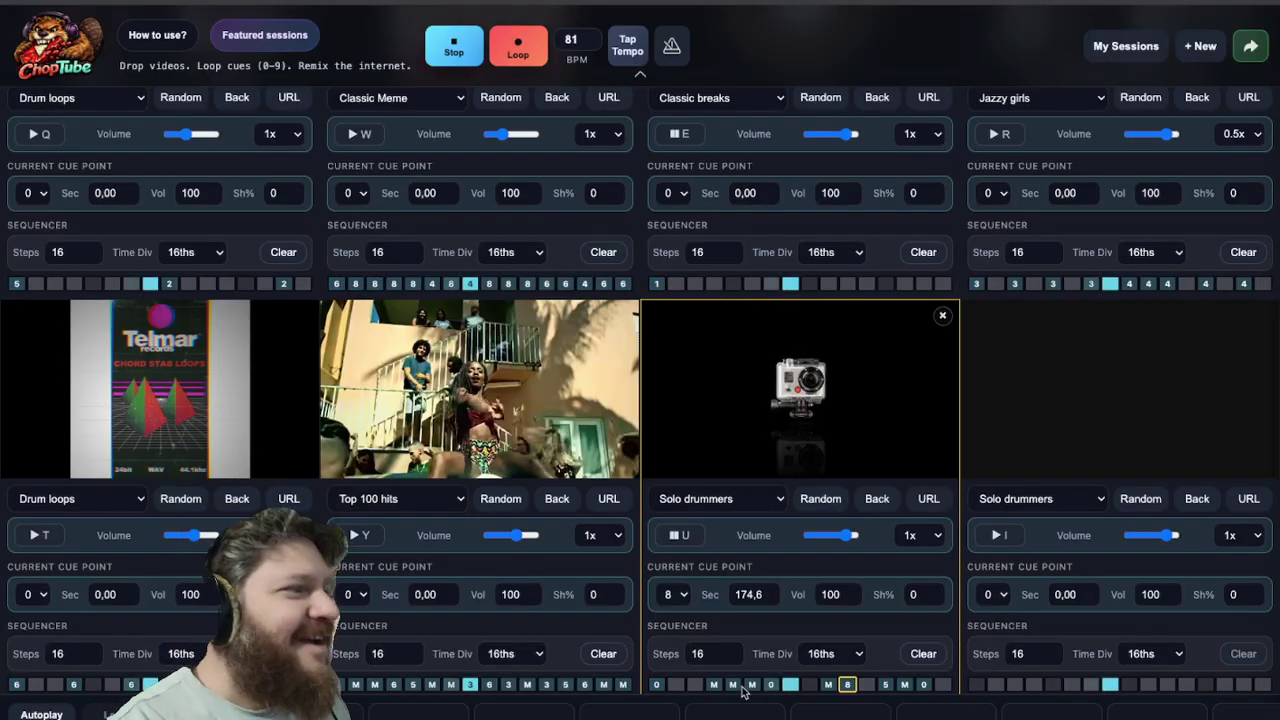
# Try cue 8 and cue 2 on step 5 of the Solo drummers sequencer, moving cue 2 to 44,07 seconds.
pyautogui.click(733, 684)
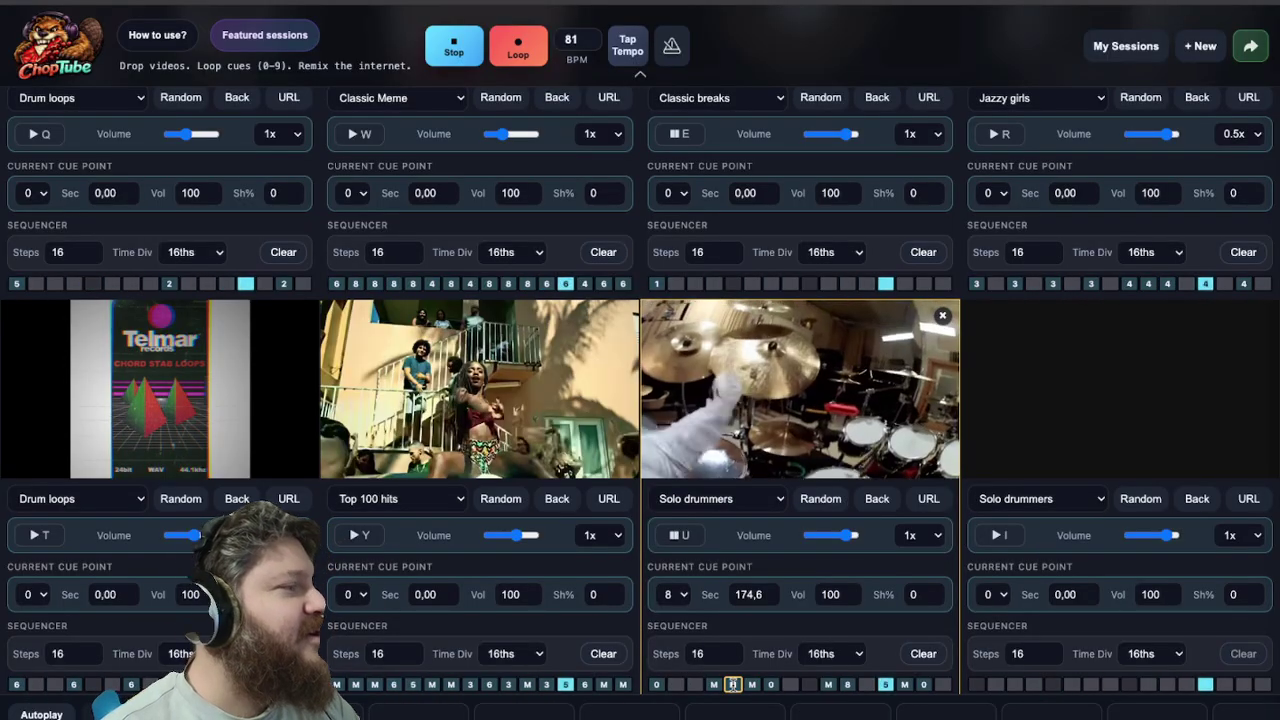
pyautogui.press('3')
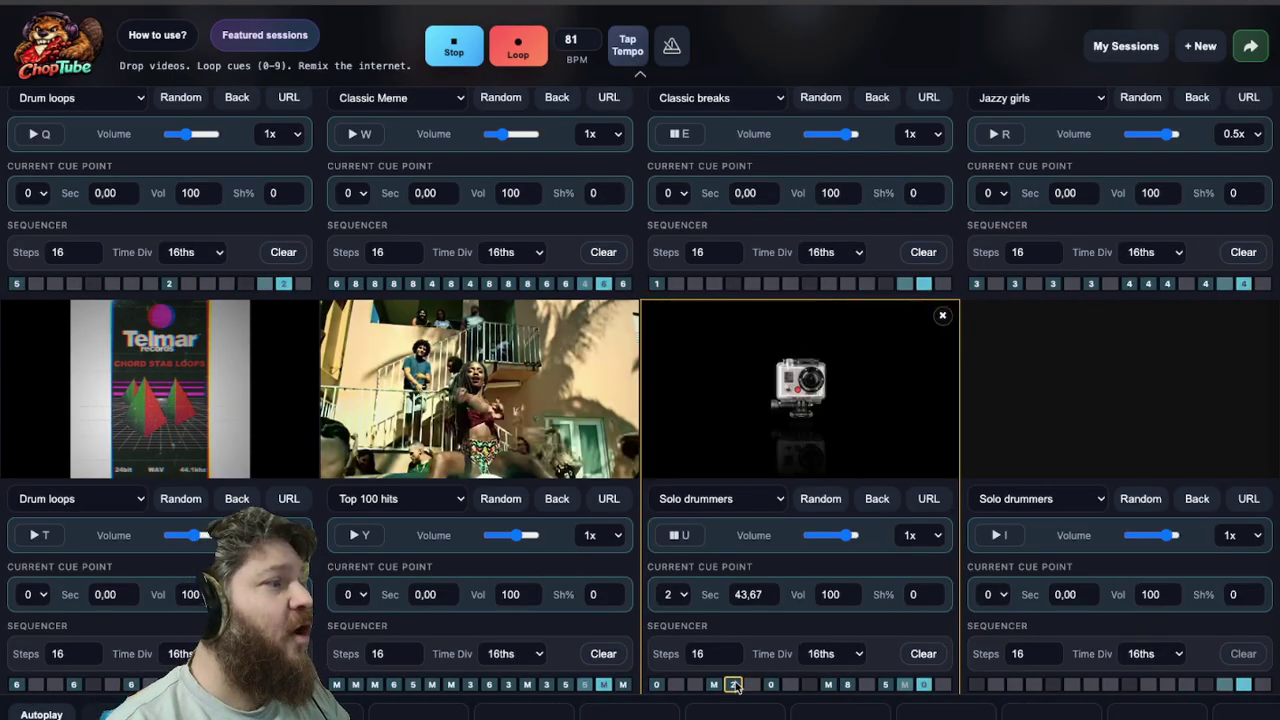
pyautogui.click(733, 684)
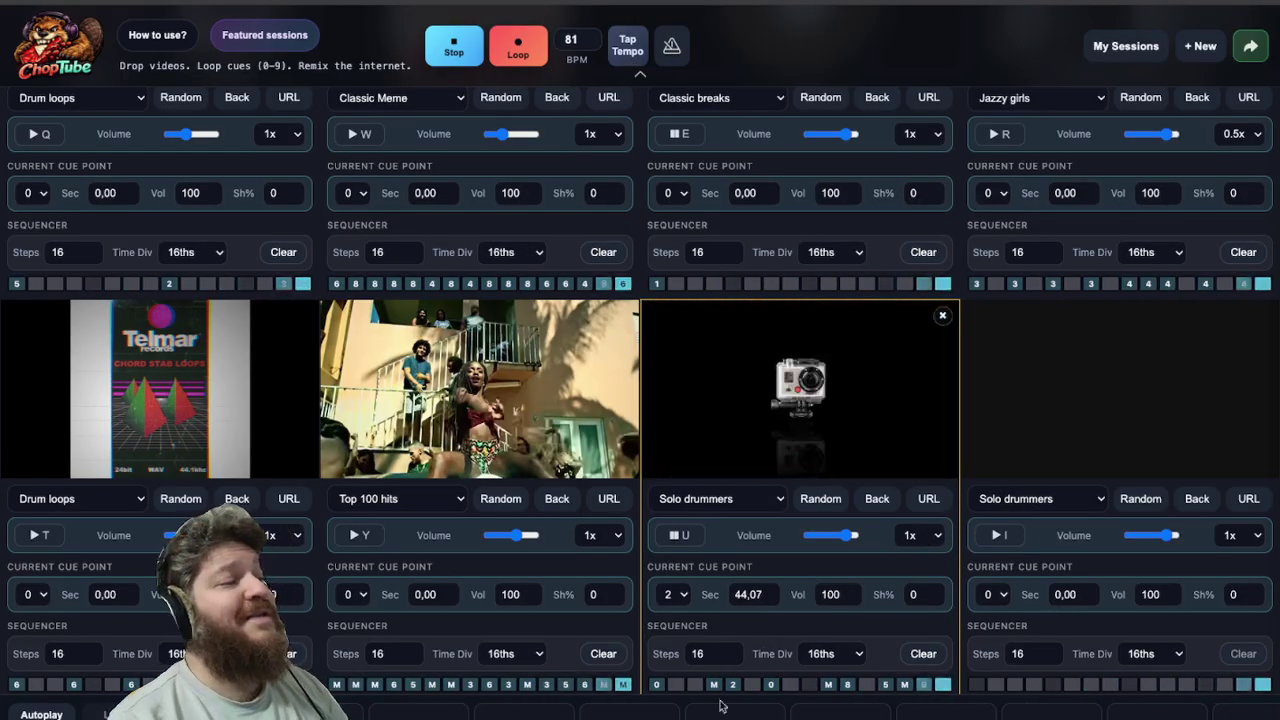
# Mute steps 5 and 6 of the Solo drummers sequencer and set the tile's playback speed to 0.5x.
pyautogui.click(732, 684)
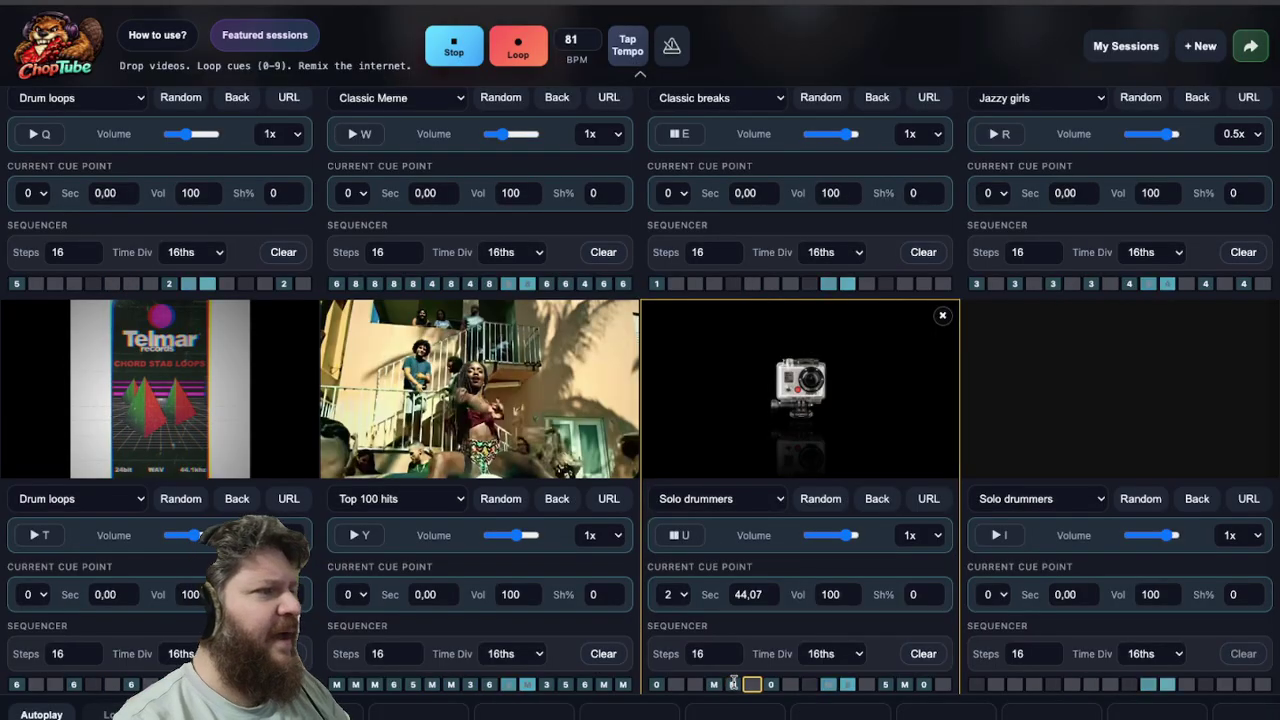
pyautogui.press('m')
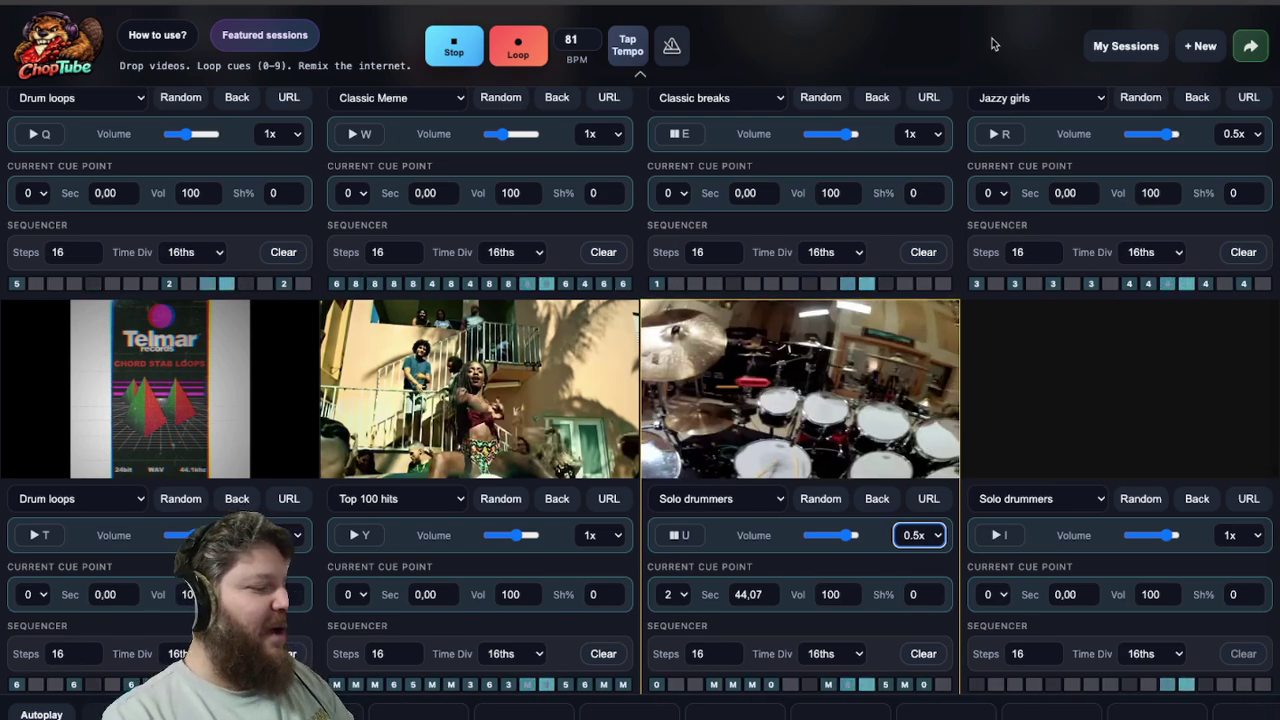
# View the remix with the tile controls hidden, restore them, and look through the Featured sessions showcase.
pyautogui.press('h')
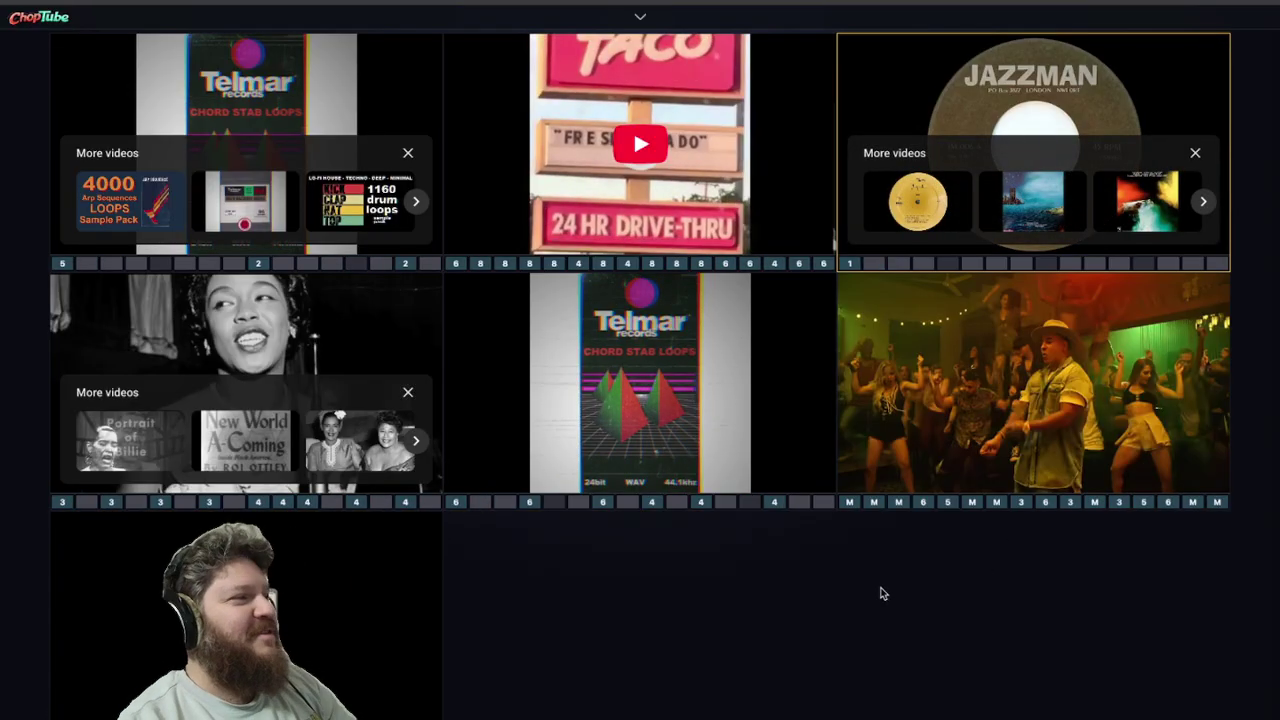
pyautogui.press('Escape')
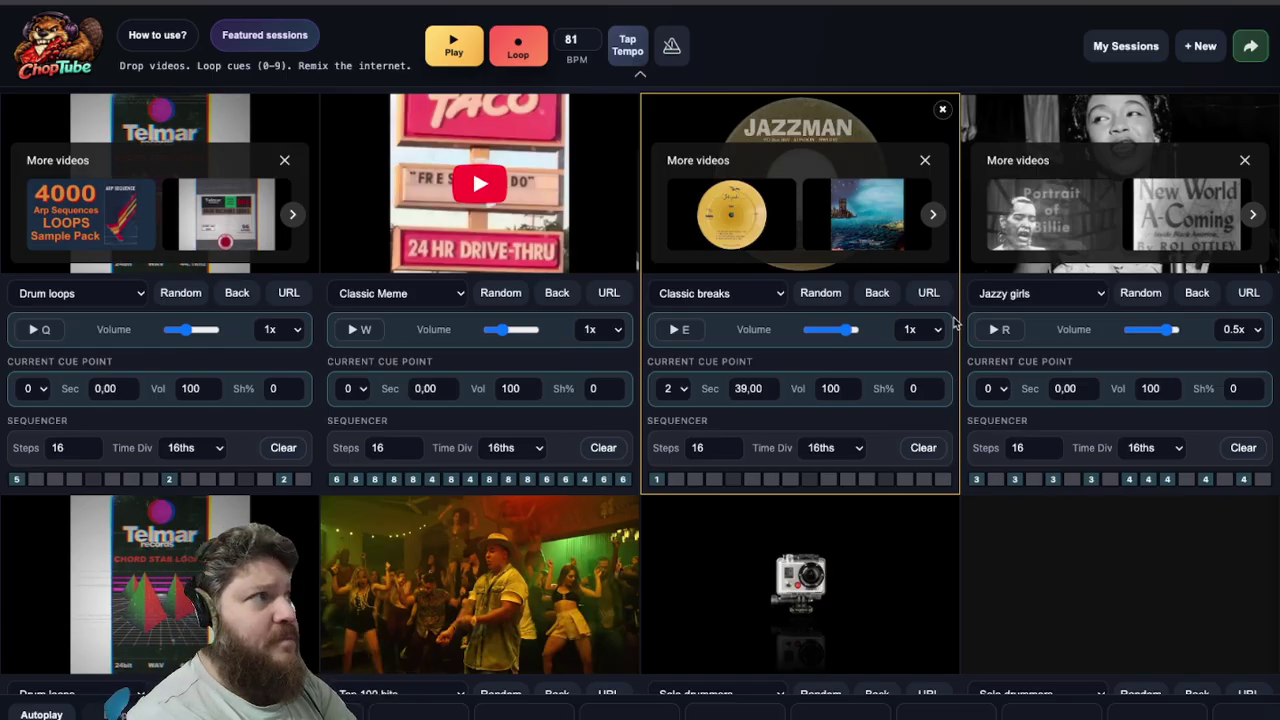
pyautogui.click(272, 34)
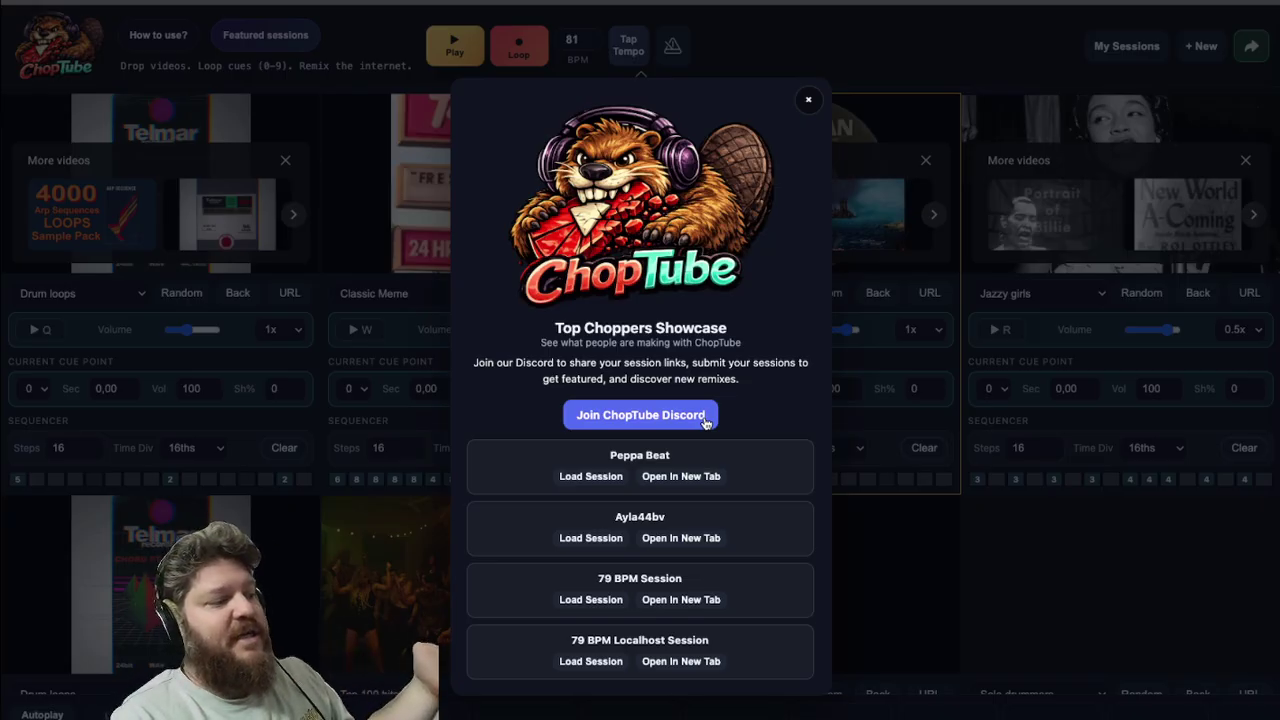
pyautogui.click(805, 102)
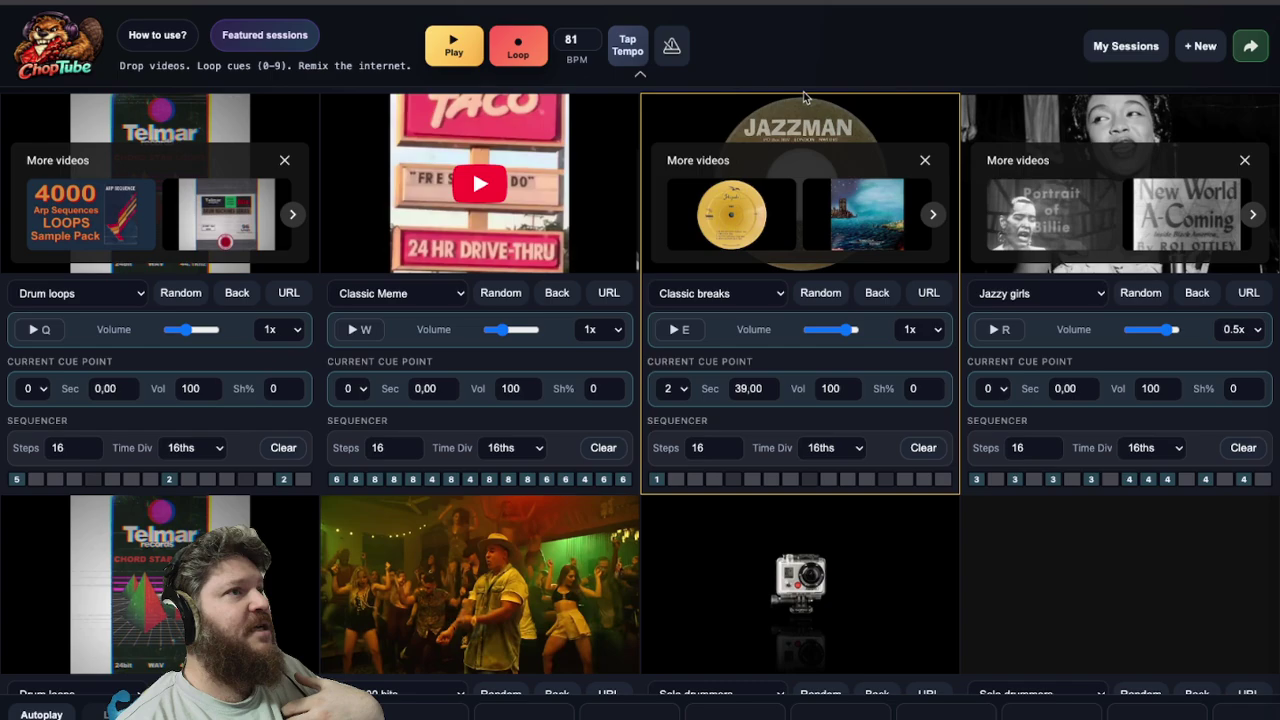
# Copy the session's share link and load it in a new browser tab.
pyautogui.click(1252, 47)
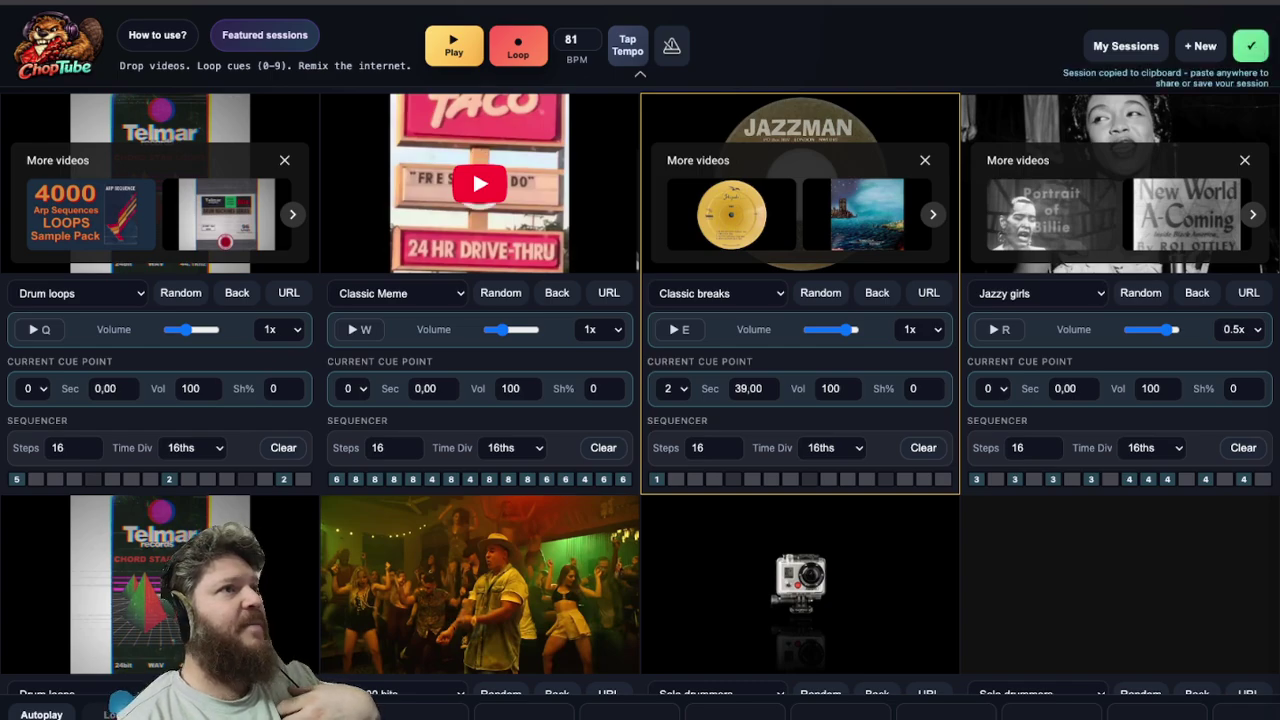
pyautogui.hotkey('ctrl', 't')
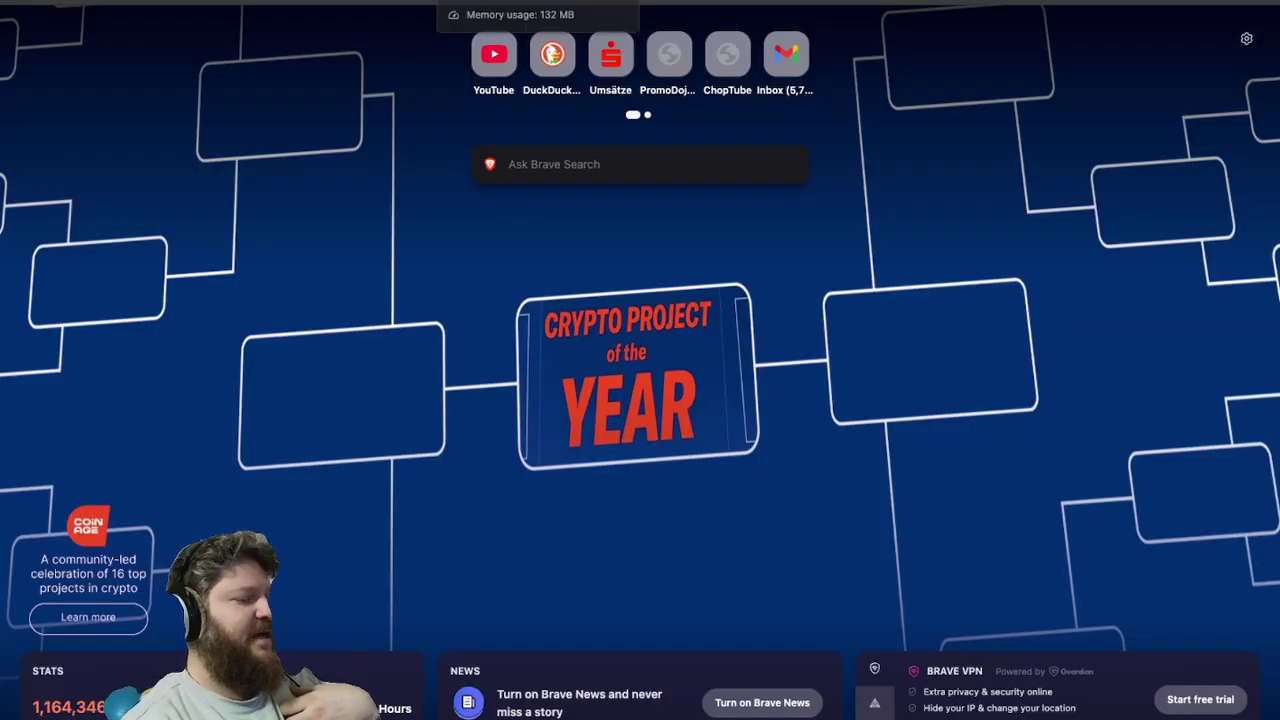
pyautogui.hotkey('ctrl', 'v')
pyautogui.press('Return')
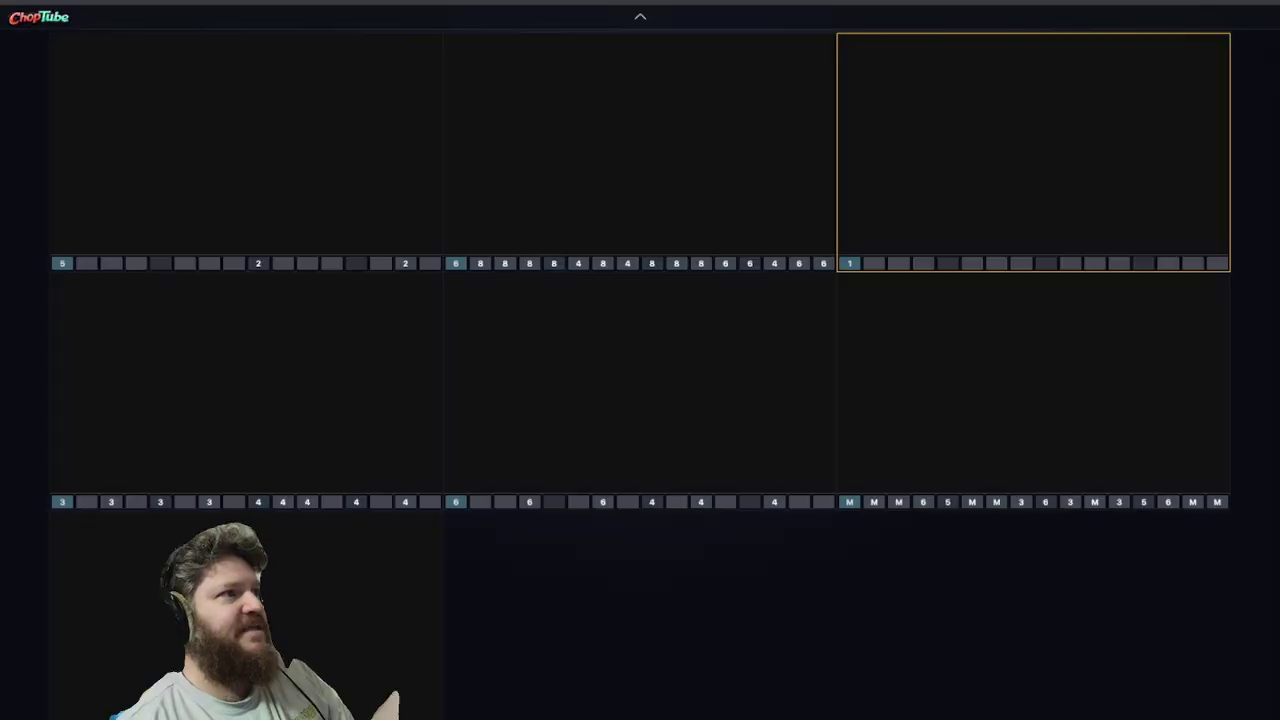